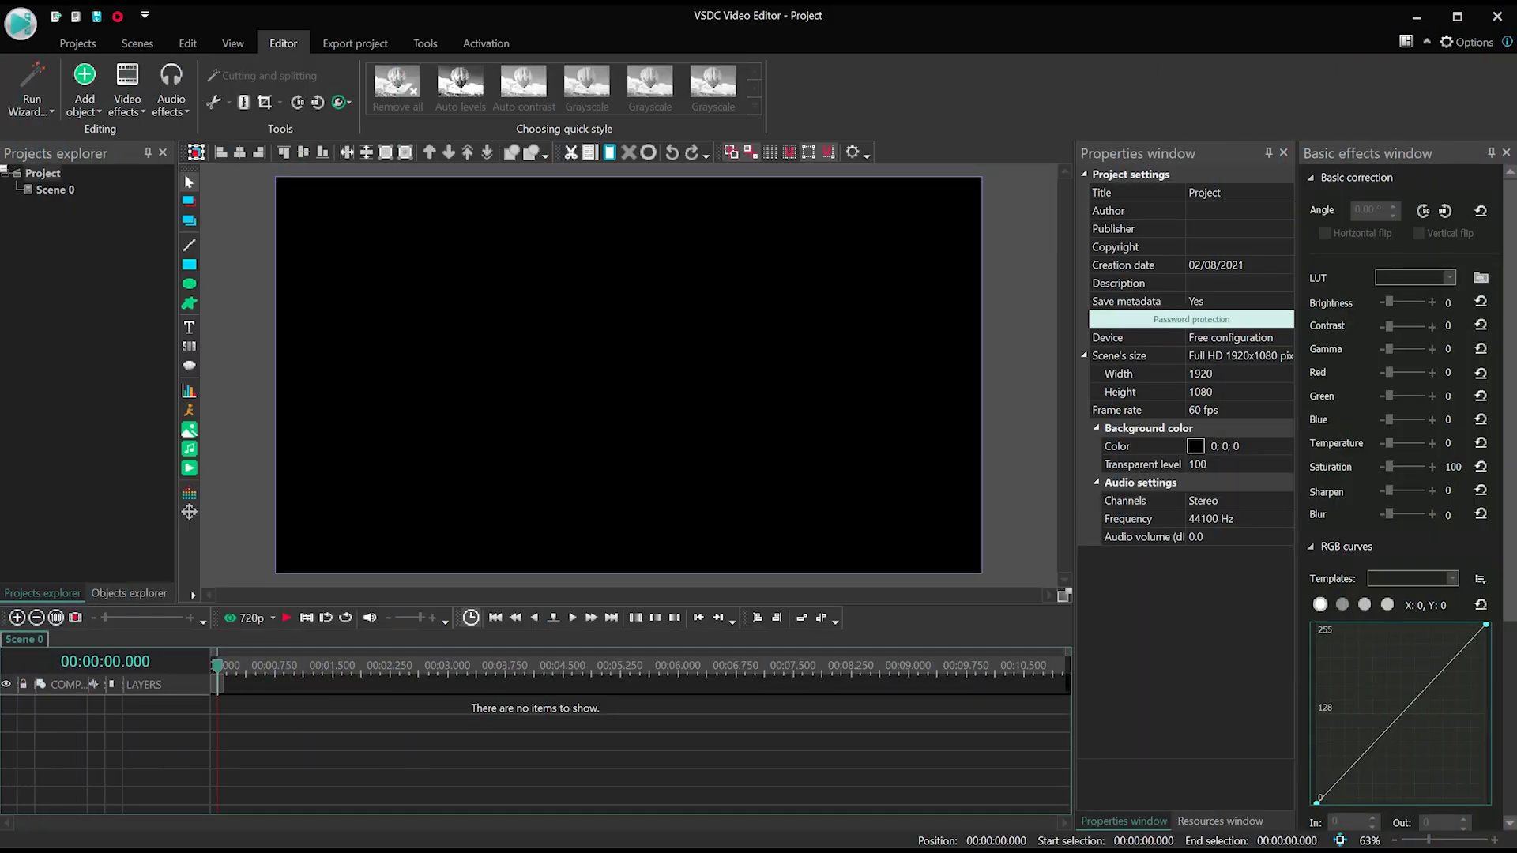
Add patrol-tattoo.mp4 to the scene, preview it, and pause at 00:00:14.450
left_click_drag(628, 372, 629, 375)
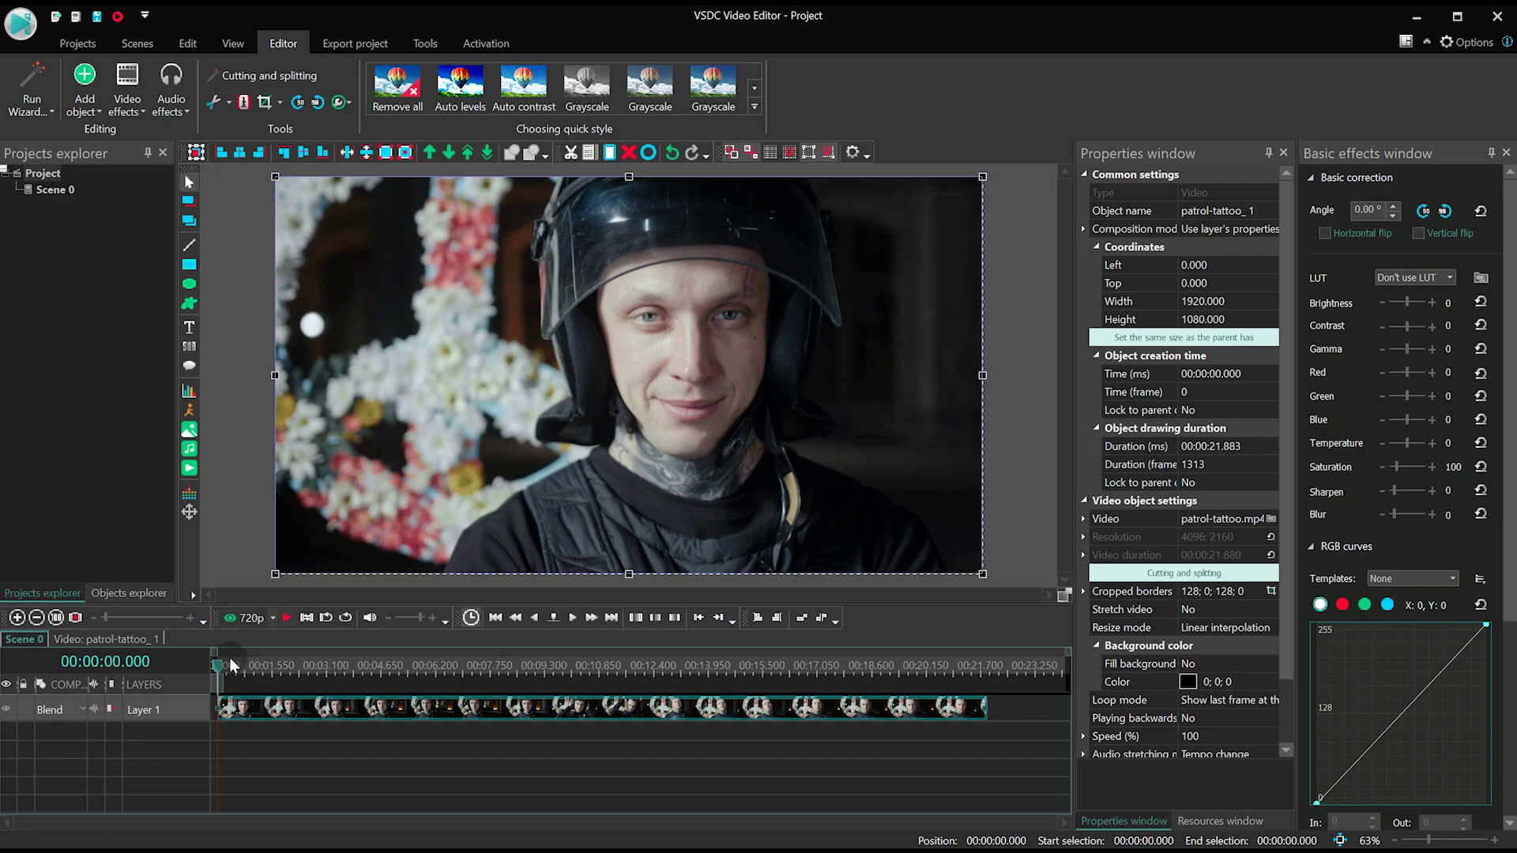
key("space")
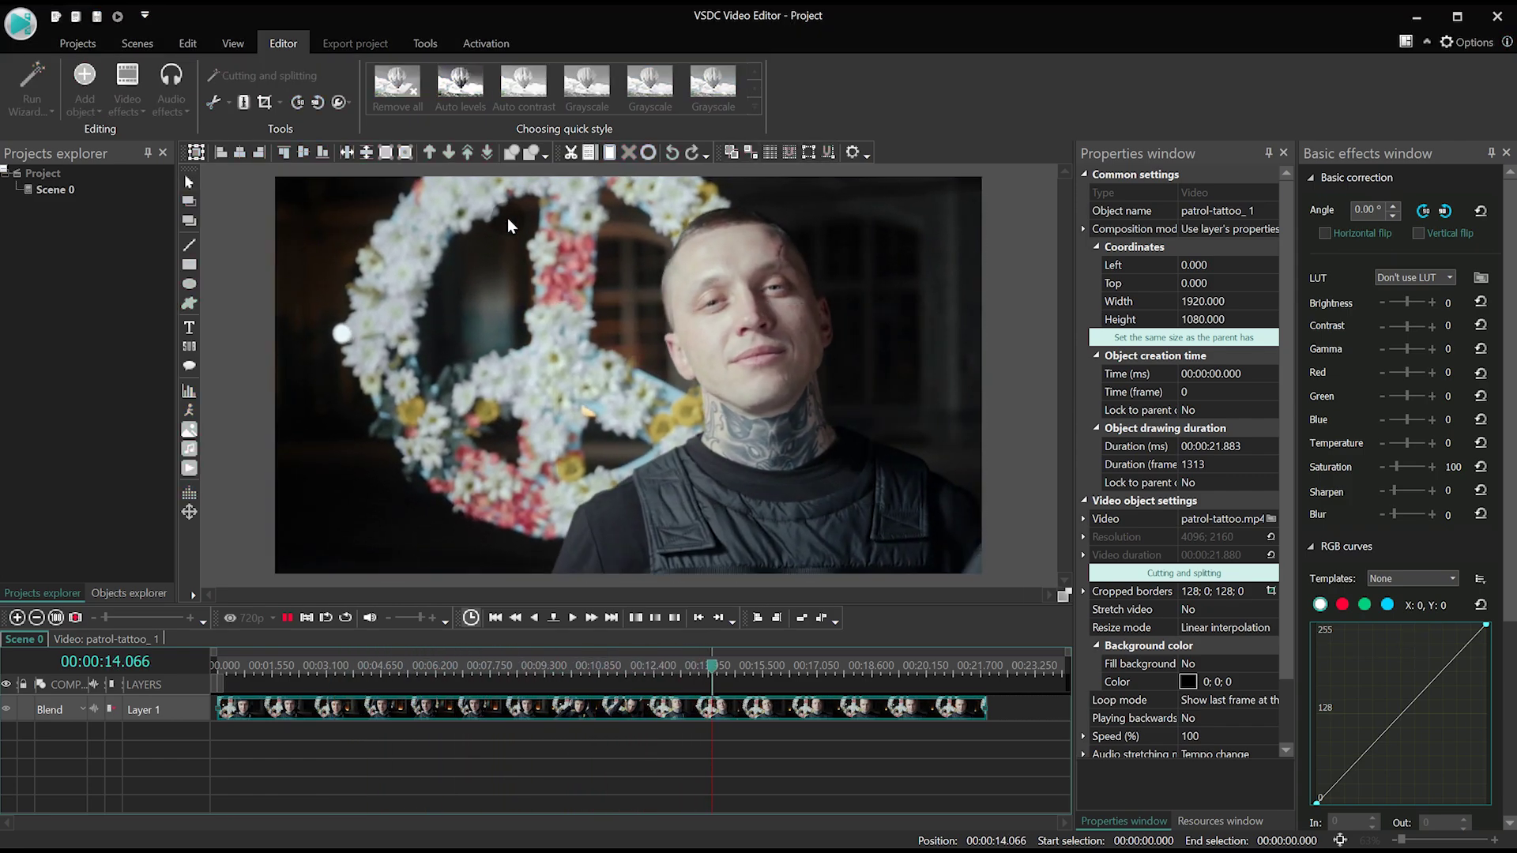
key("space")
key("Left")
key("Left")
key("Left")
key("Left")
key("Left")
key("Left")
key("Left")
key("Left")
key("Left")
key("Left")
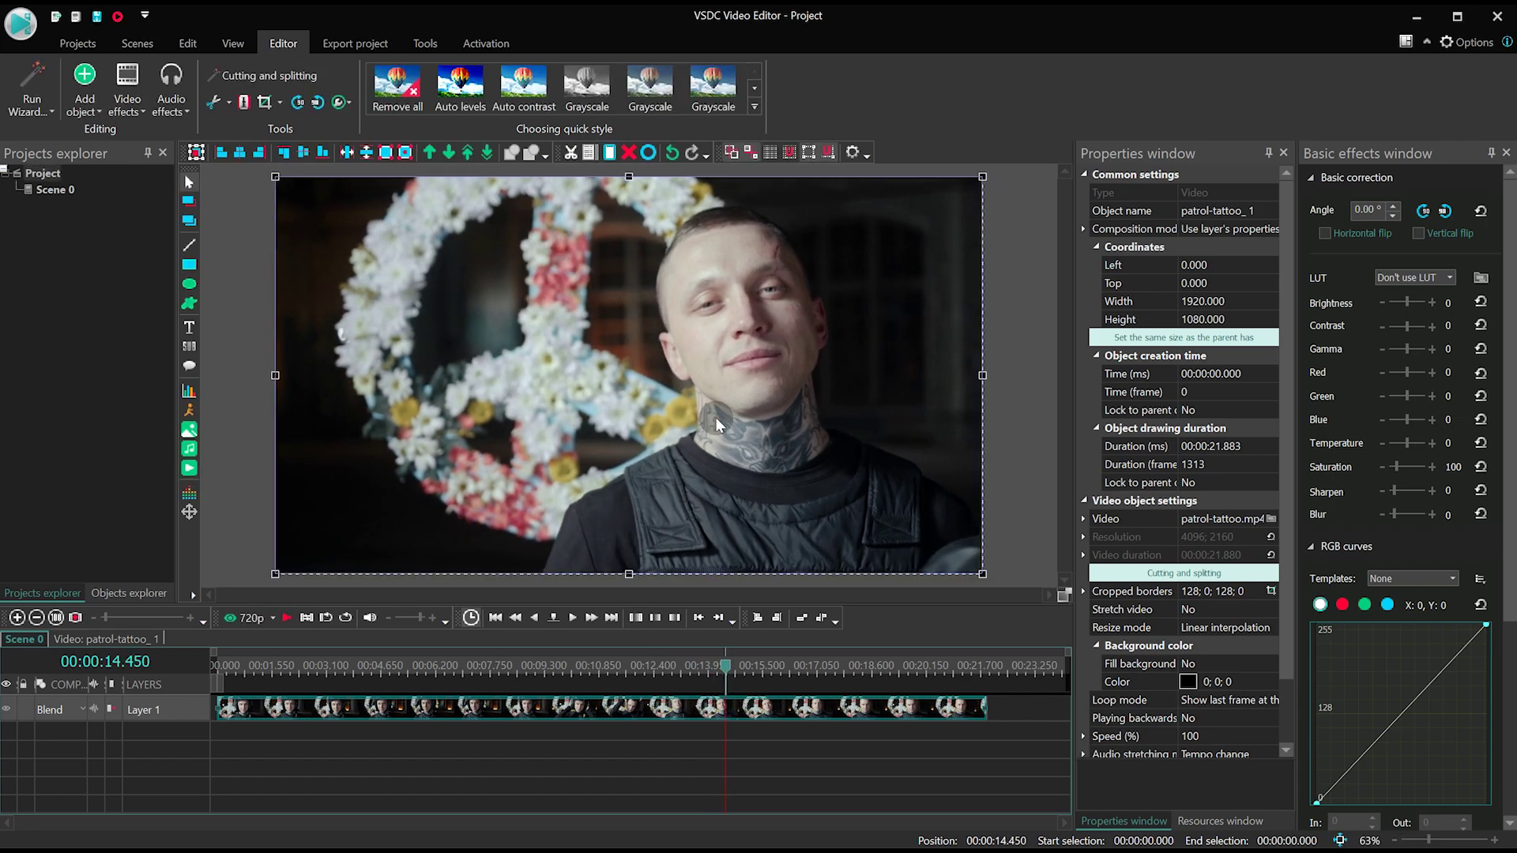
Select the video clip and create a snapshot of the frame at 00:00:14.450 from Tools
left_click(767, 729)
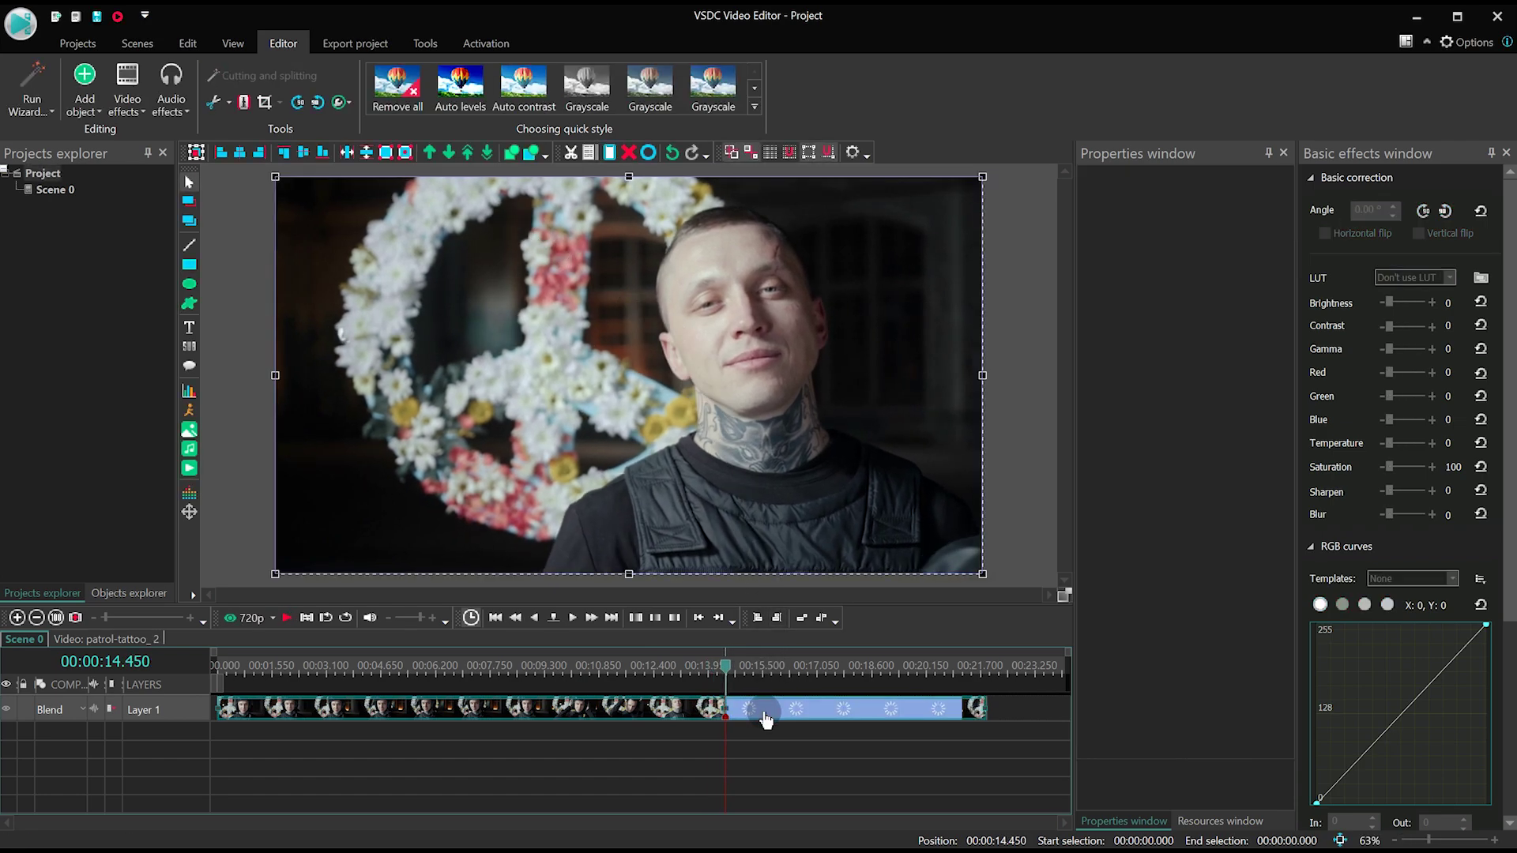
left_click(760, 719)
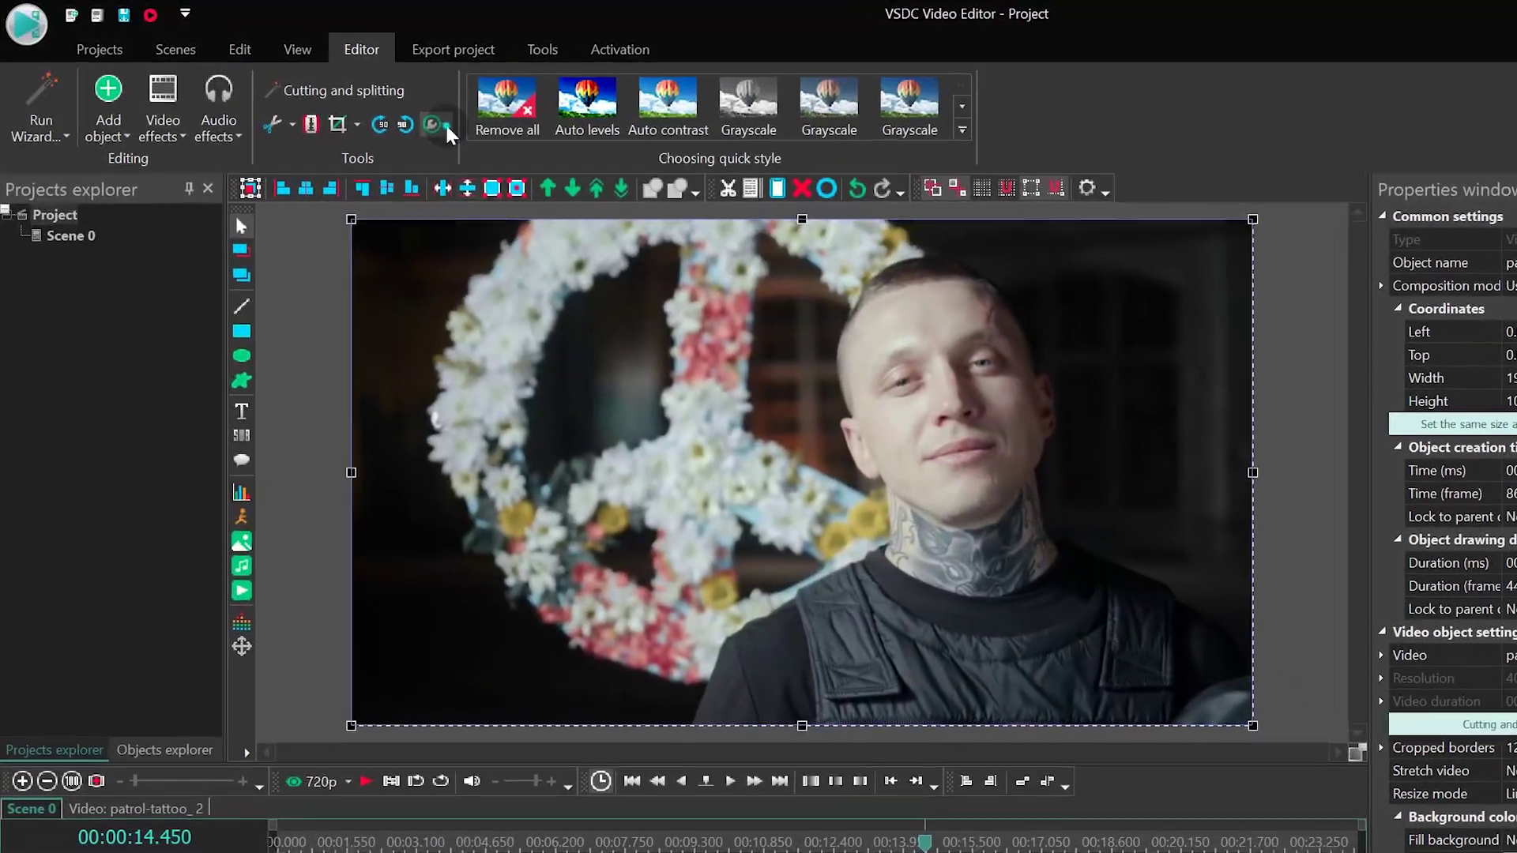
left_click(385, 112)
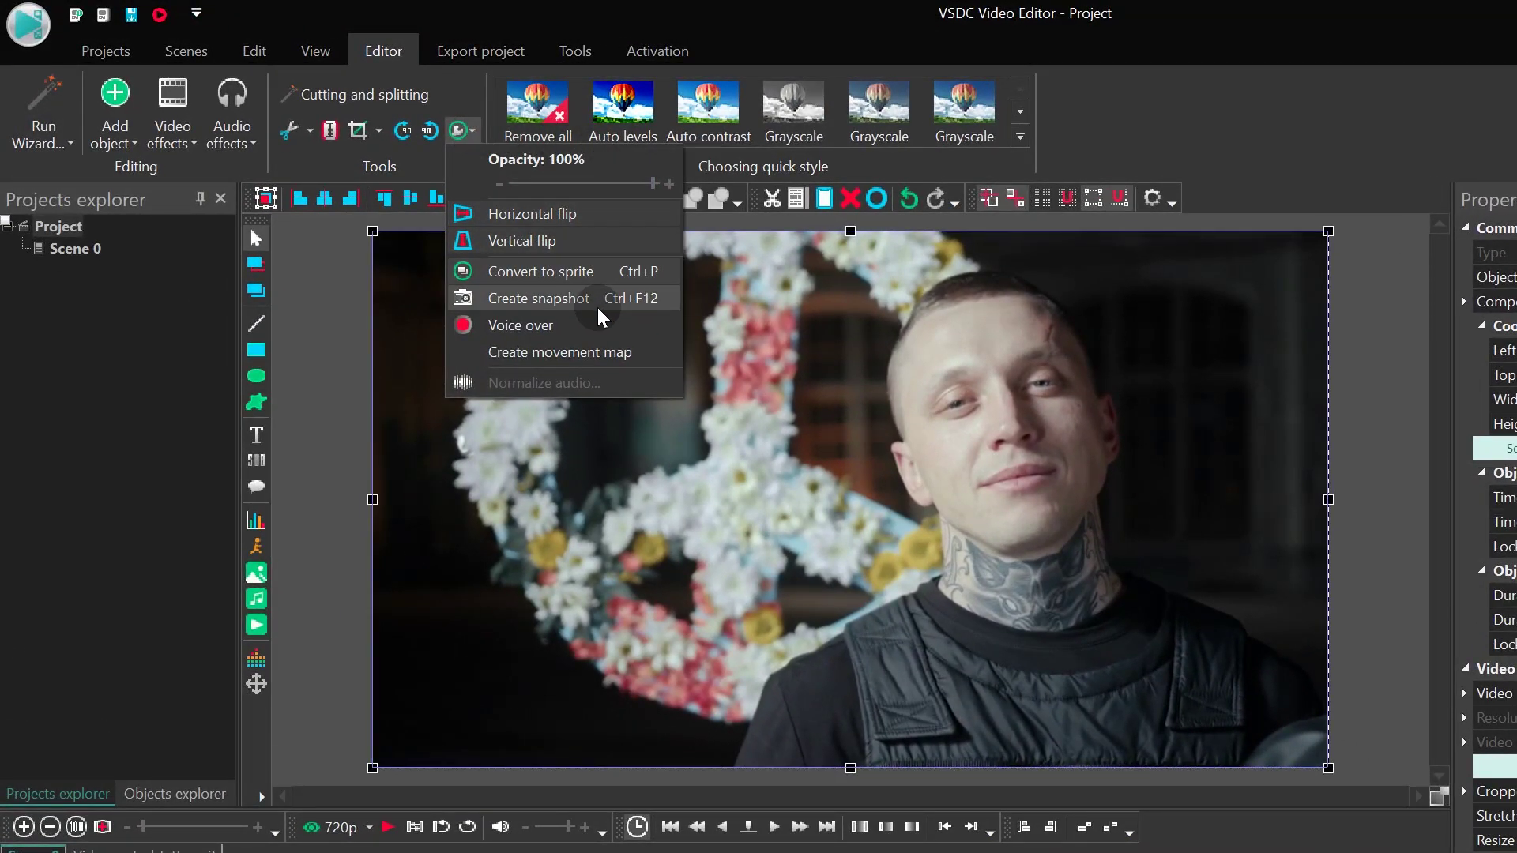
left_click(584, 298)
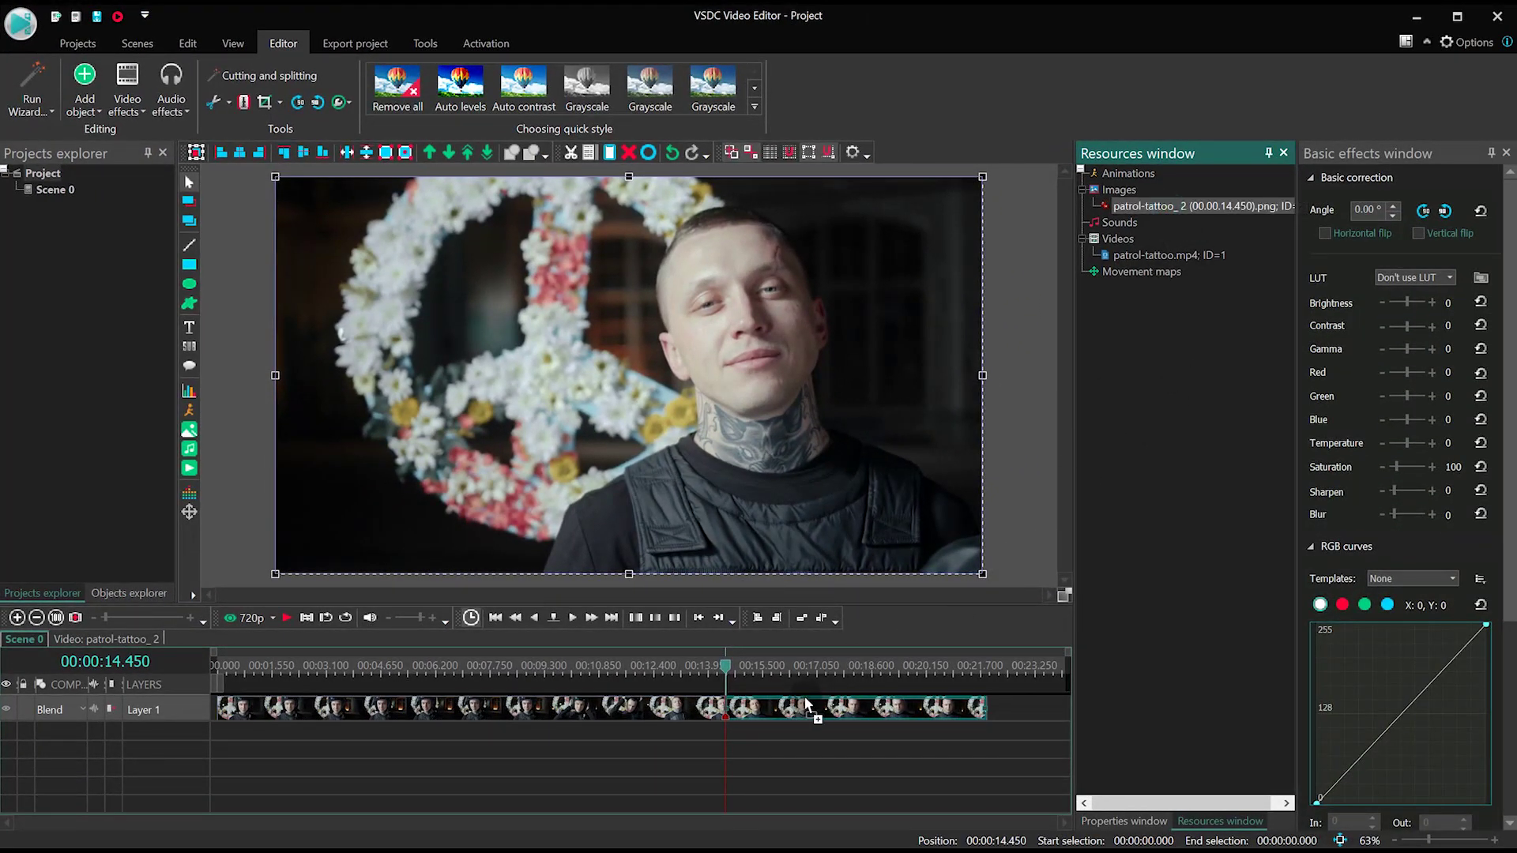
Place the snapshot image on Layer 2 at the 00:00:14.450 playhead and select it
left_click_drag(804, 698, 802, 707)
left_click(779, 776)
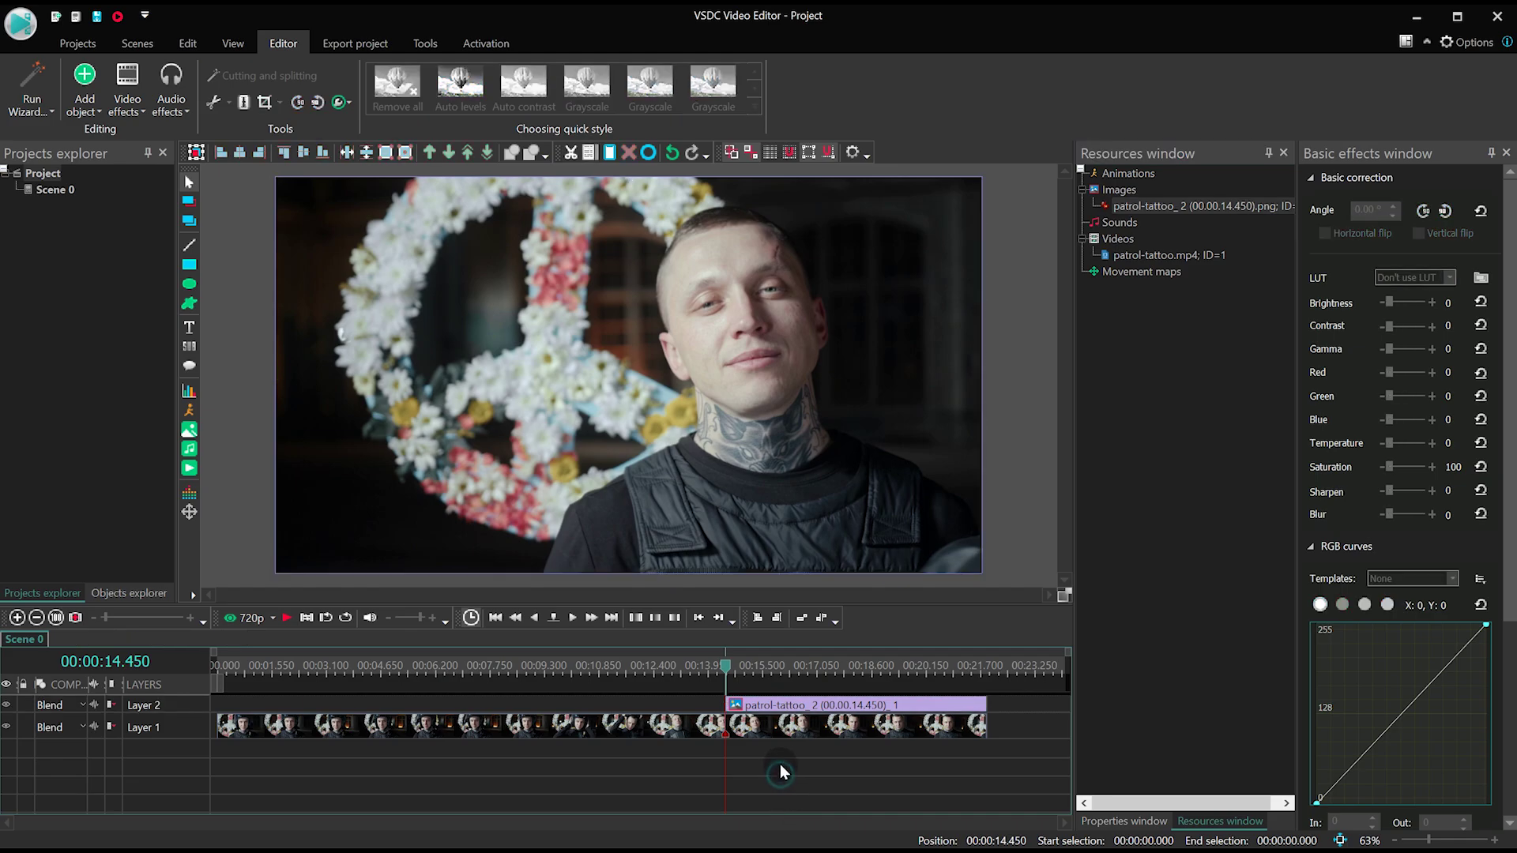
left_click(763, 727)
left_click(836, 705)
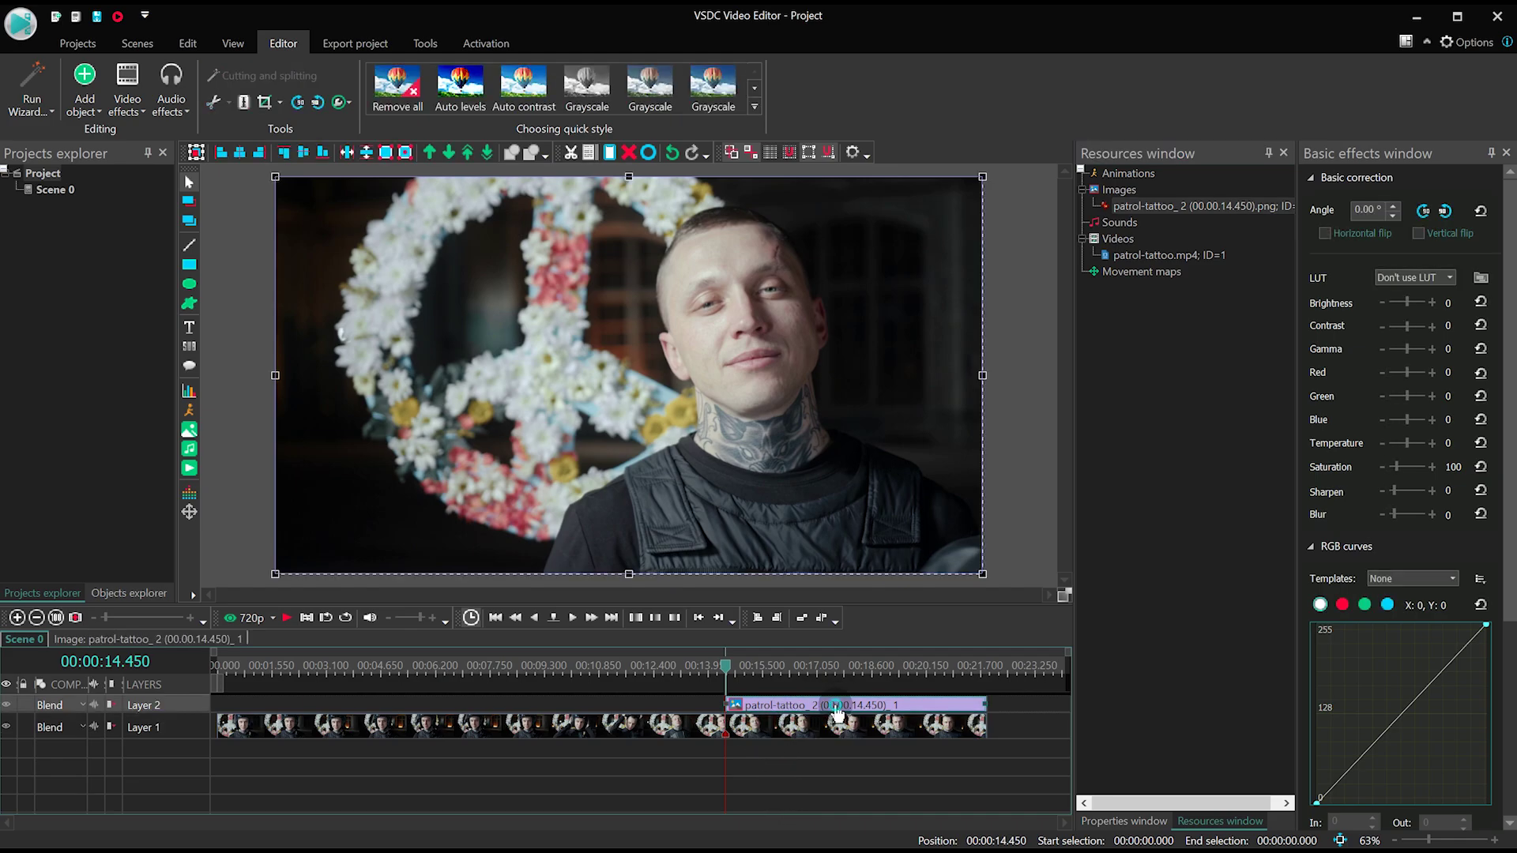
Set the snapshot clip's duration to 3000 ms (00:00:03.000)
left_click(1111, 824)
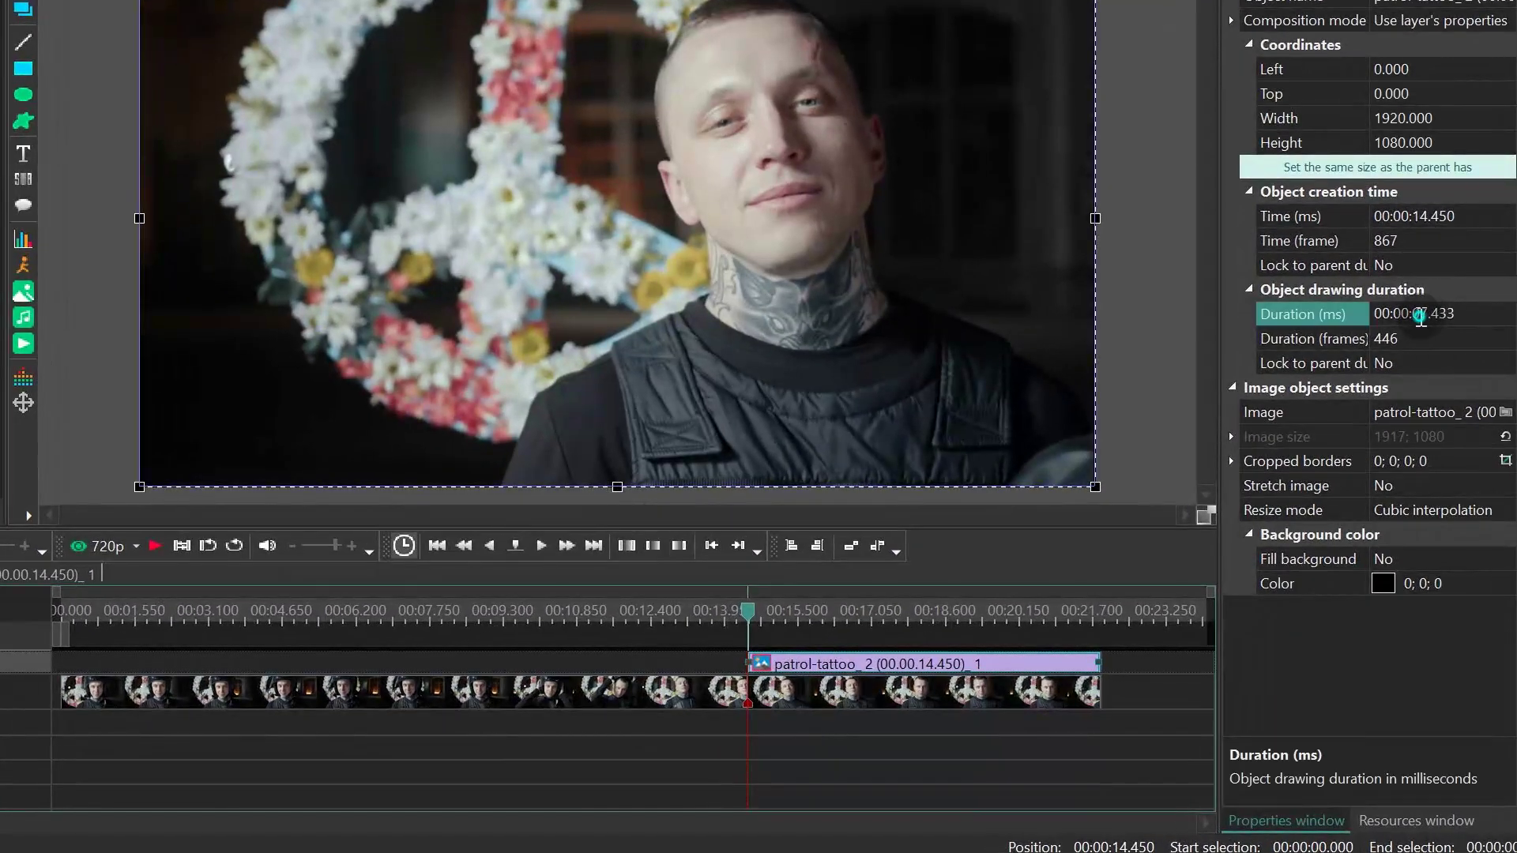
left_click_drag(1421, 316, 1428, 314)
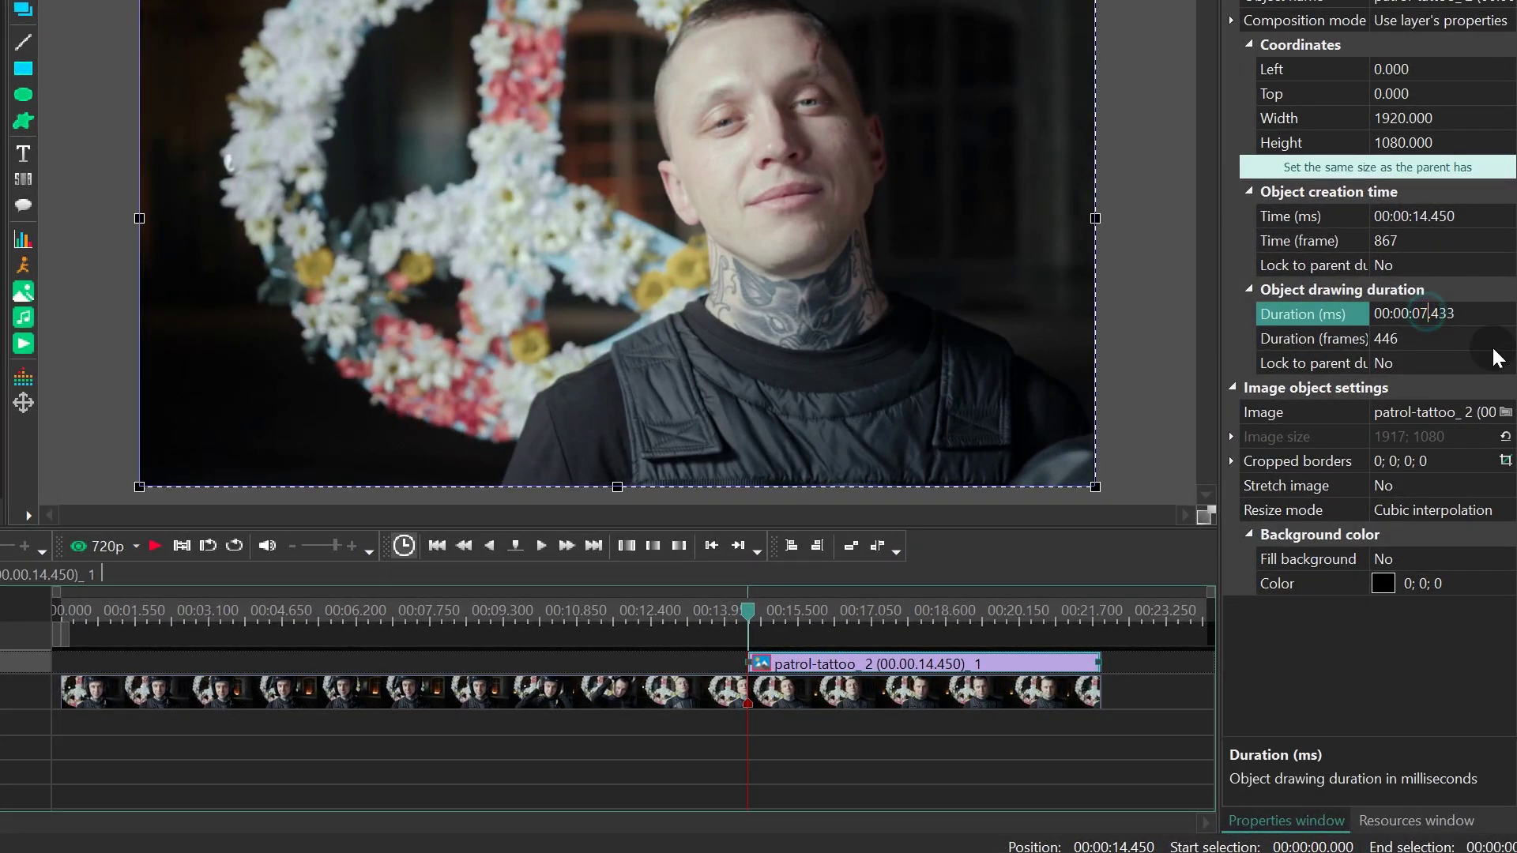
type("3000")
key("Return")
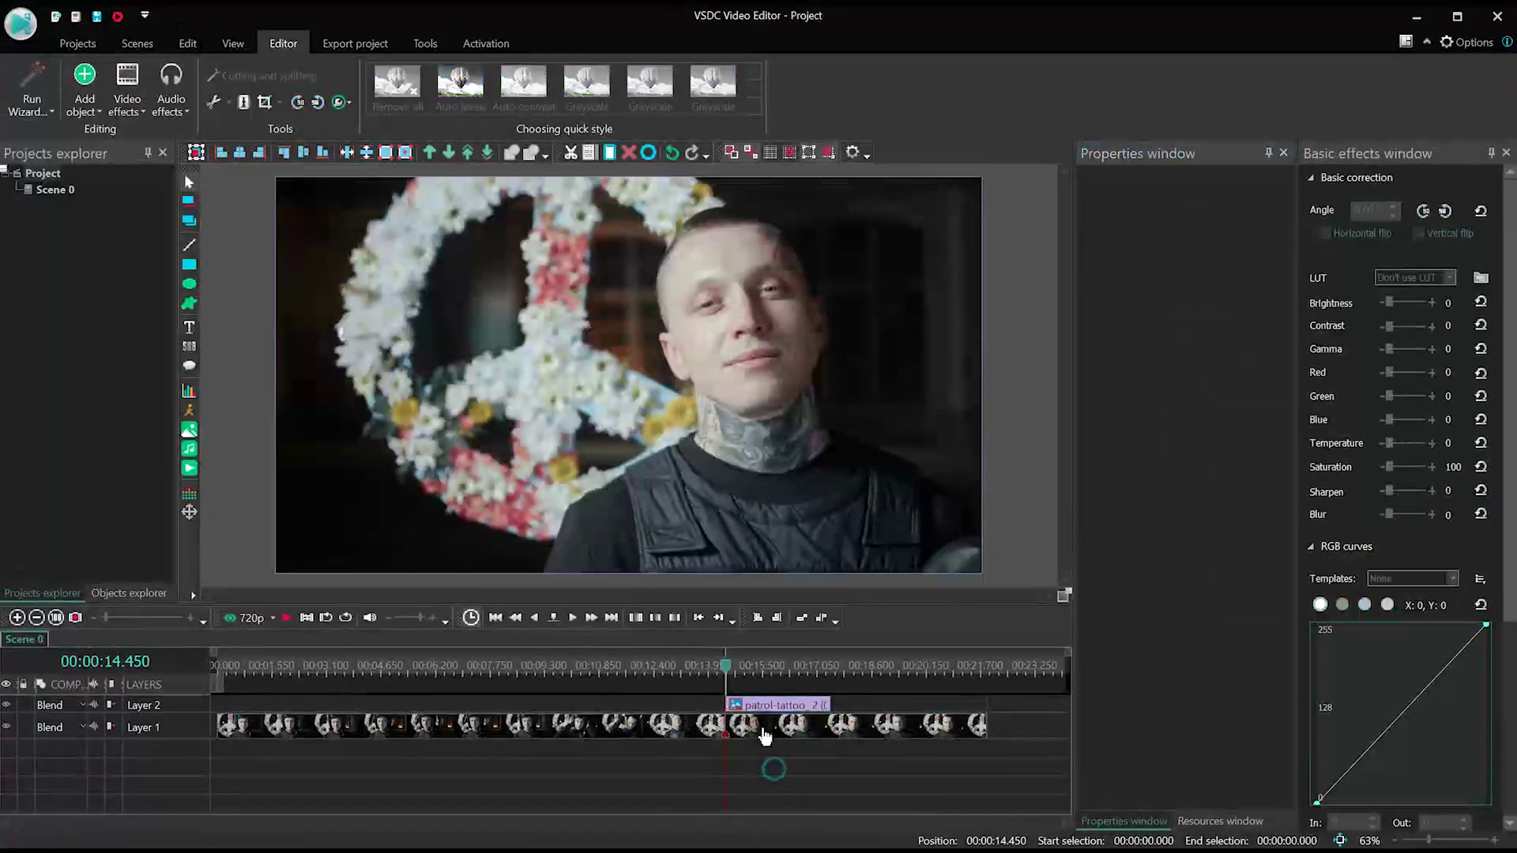
Push the second video part later and move the freeze frame into the Layer 1 gap
left_click(804, 700)
mouse_move(812, 736)
left_mouse_down()
mouse_move(861, 735)
mouse_move(782, 740)
left_mouse_up()
left_click(735, 707)
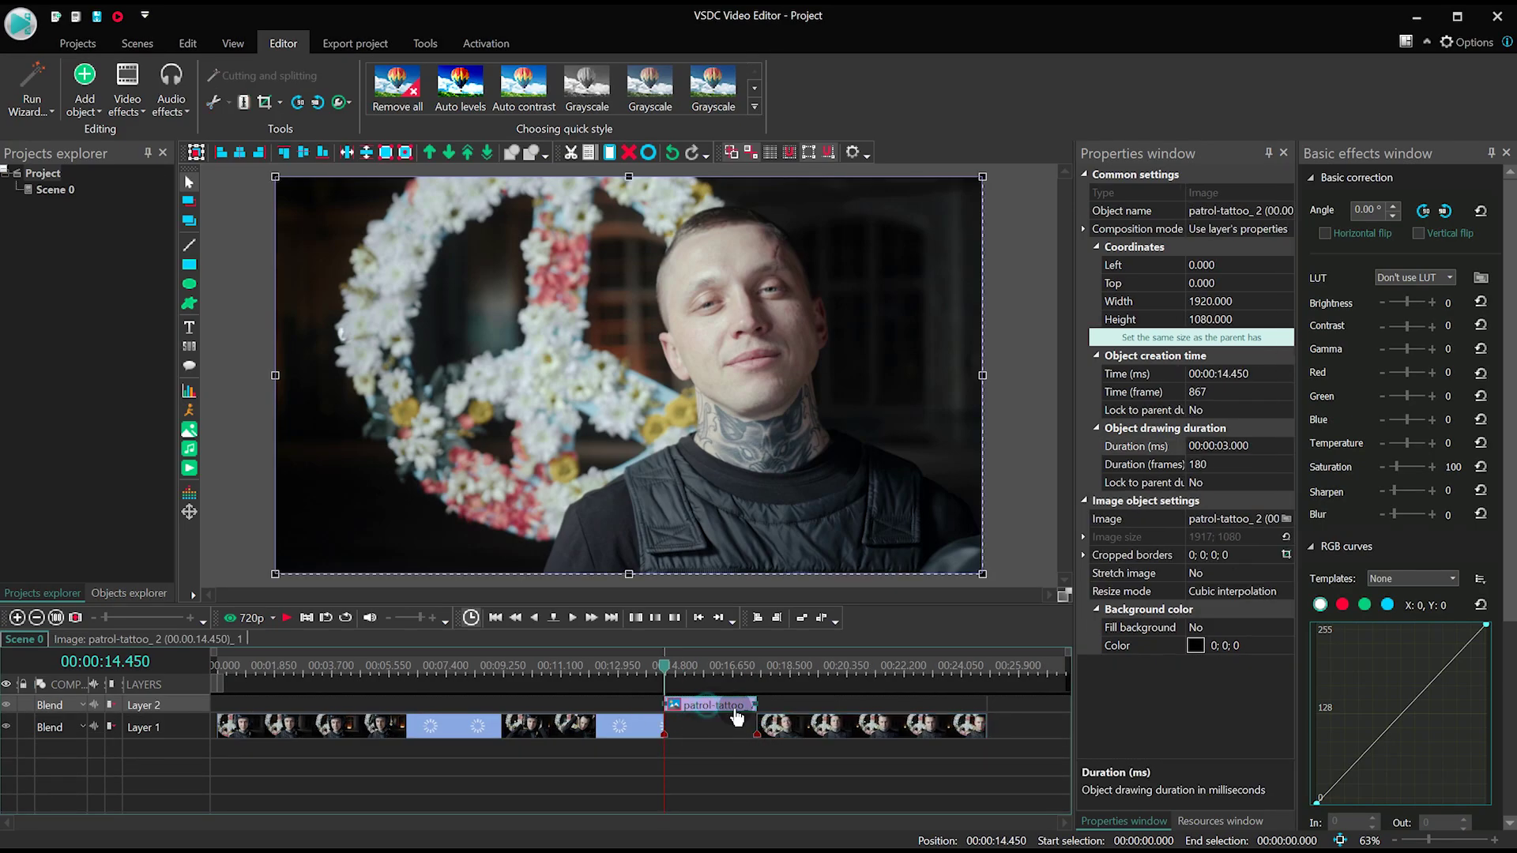
left_click_drag(713, 735, 719, 717)
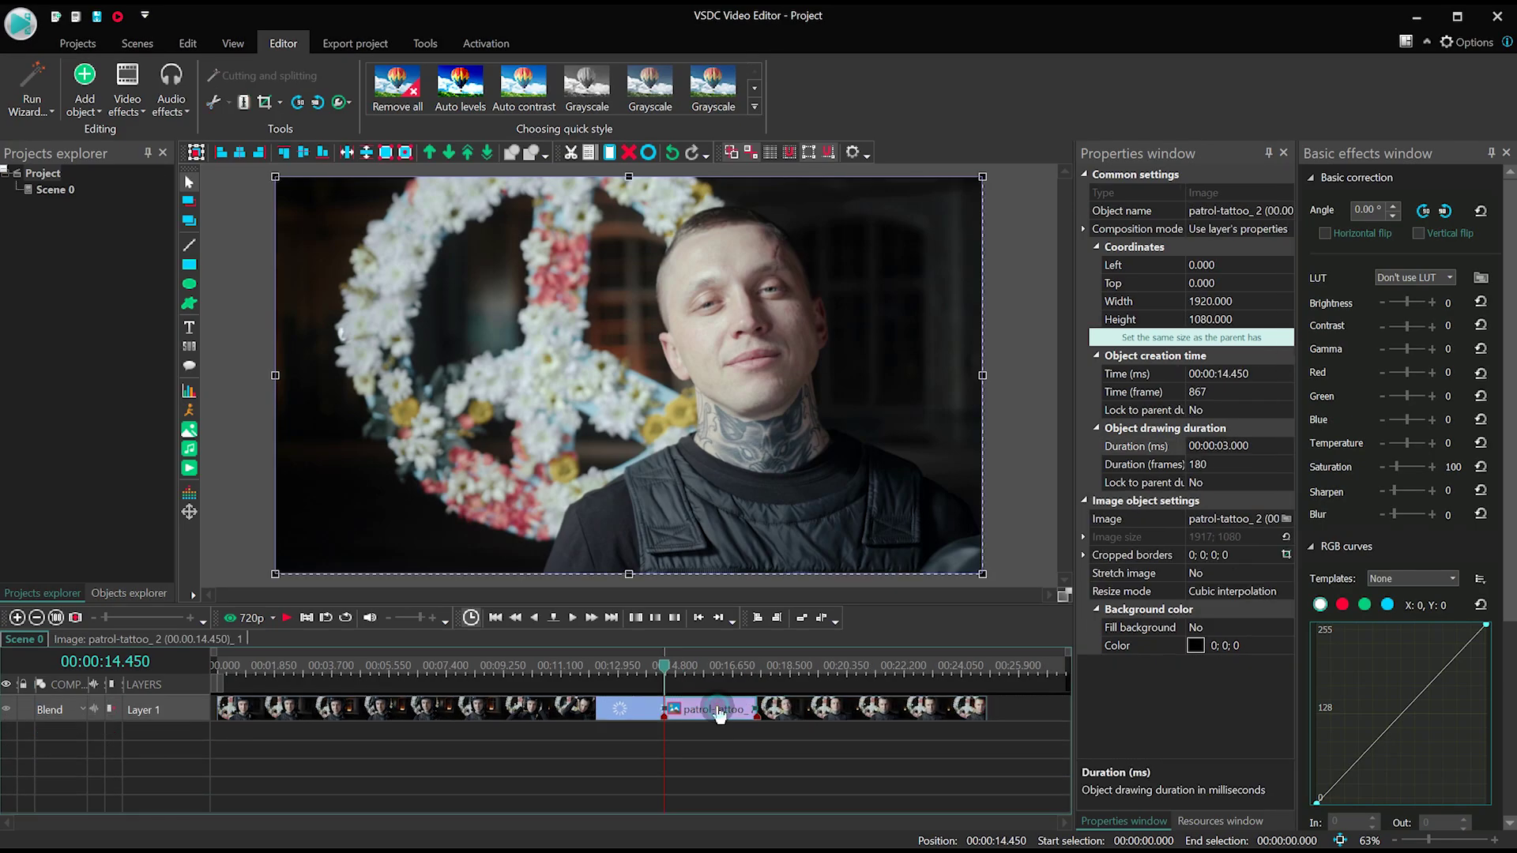
Select the duplicate freeze frame on Layer 3 and open its contents for editing
left_click(723, 774)
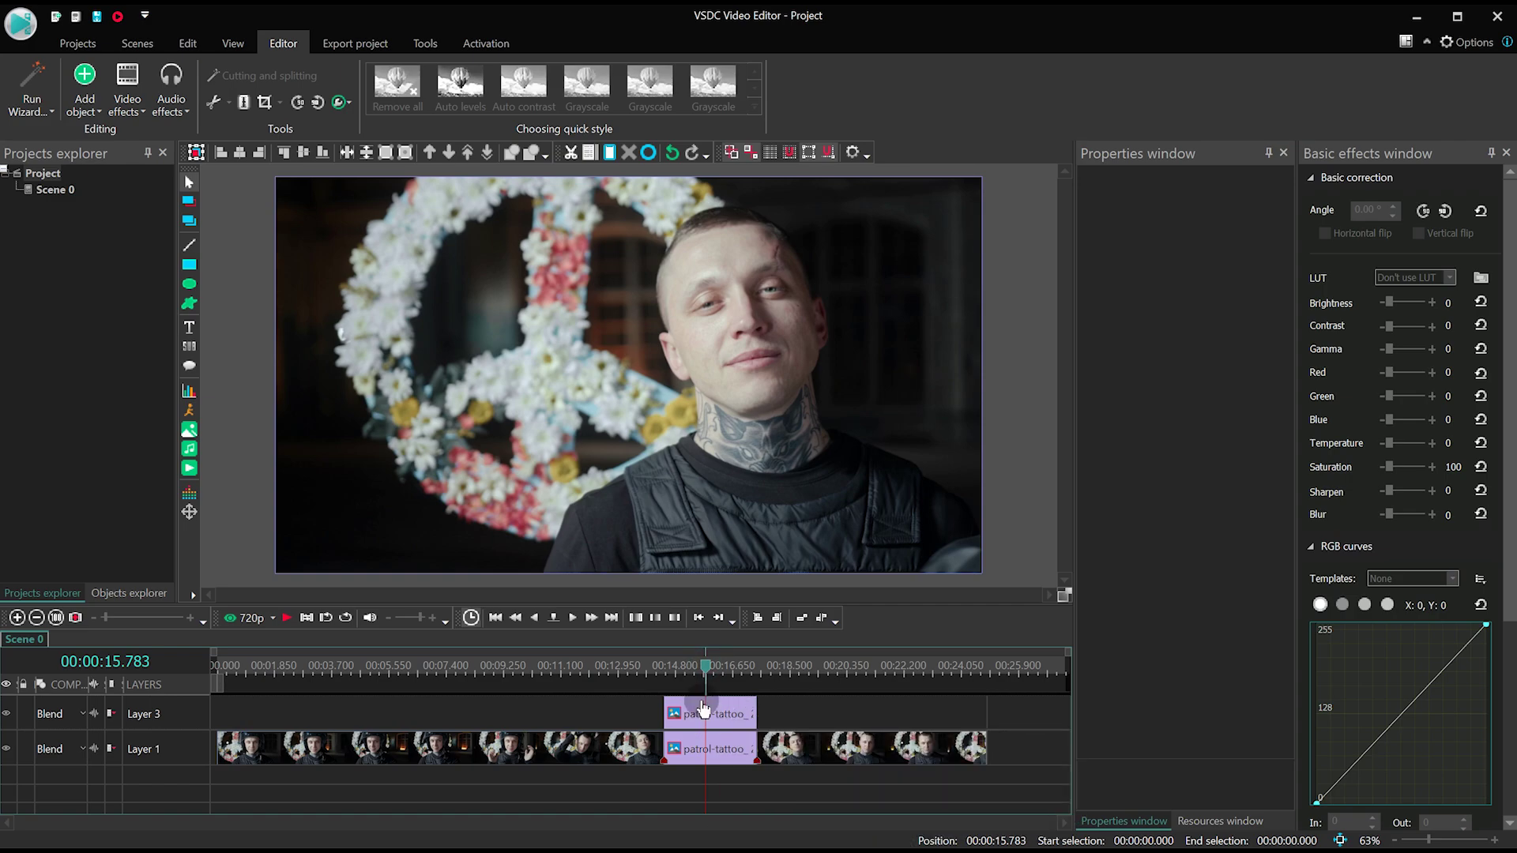
left_click(728, 720)
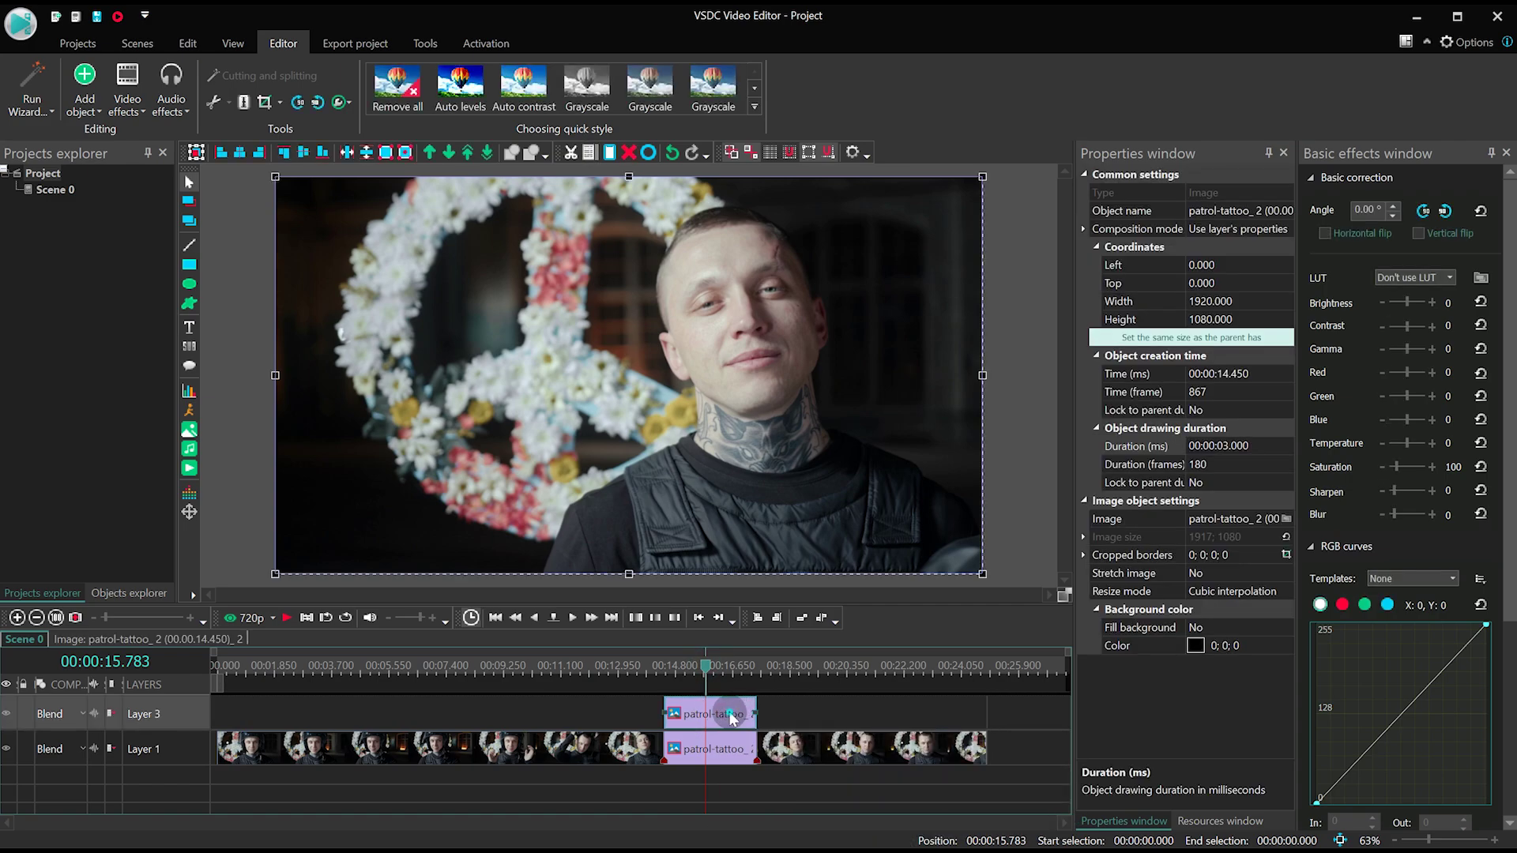
double_click(731, 715)
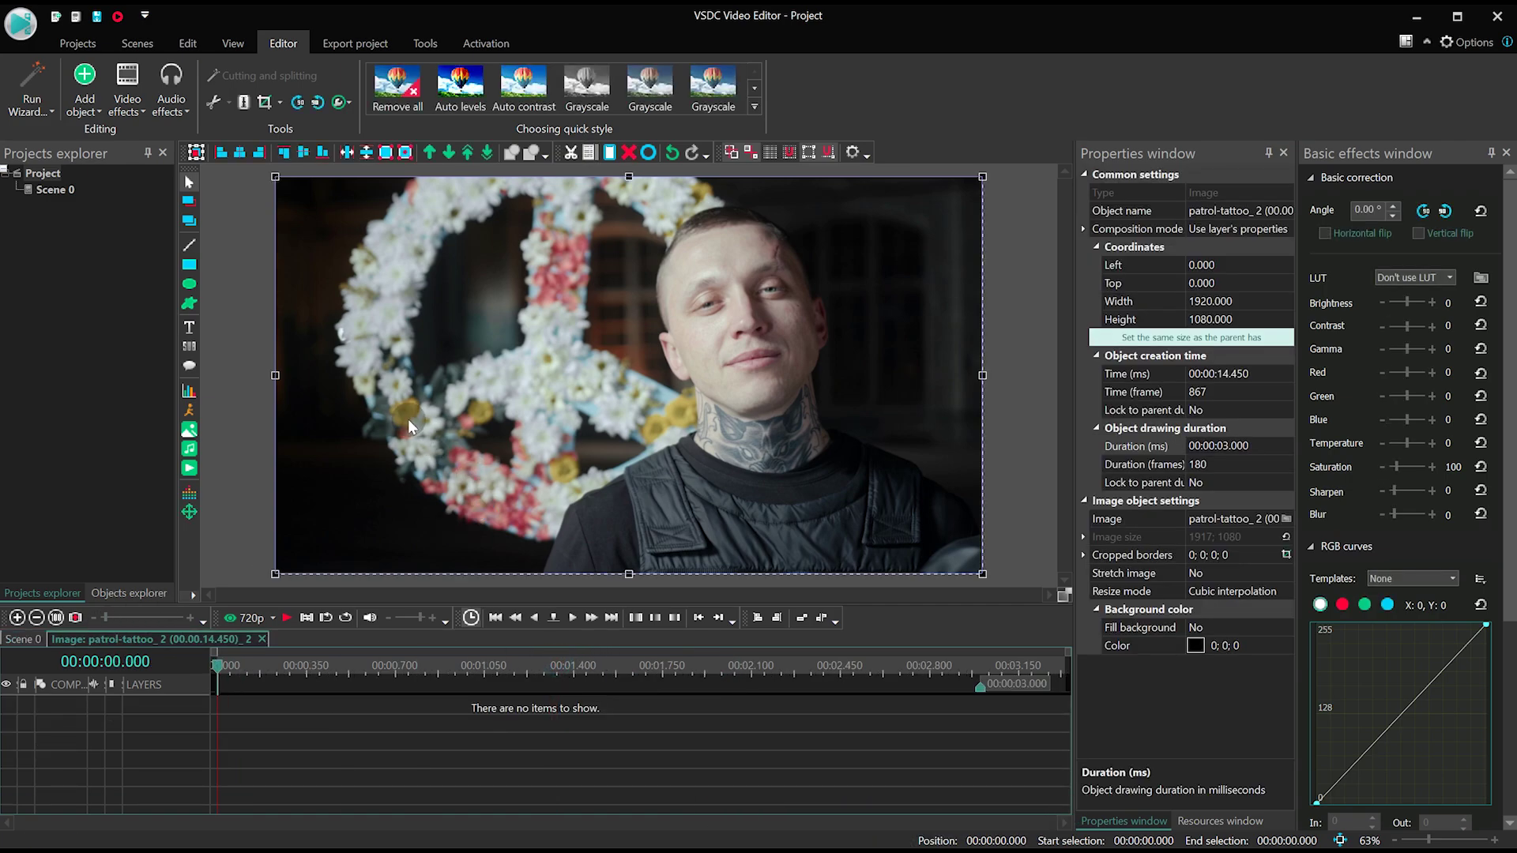
Add a new free shape object to the freeze-frame copy with default placement
left_click(189, 304)
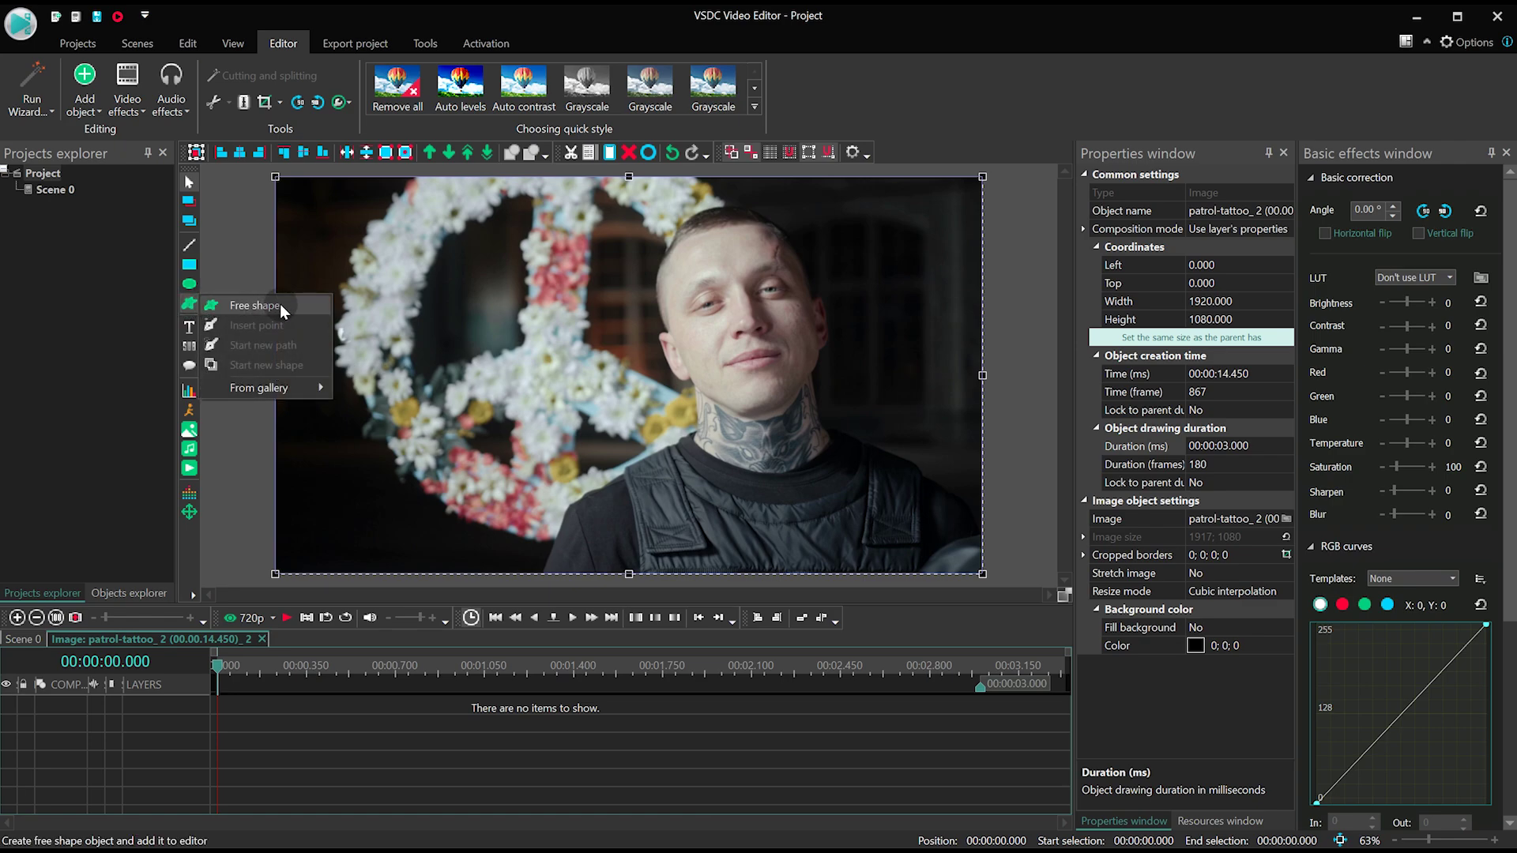
left_click(254, 306)
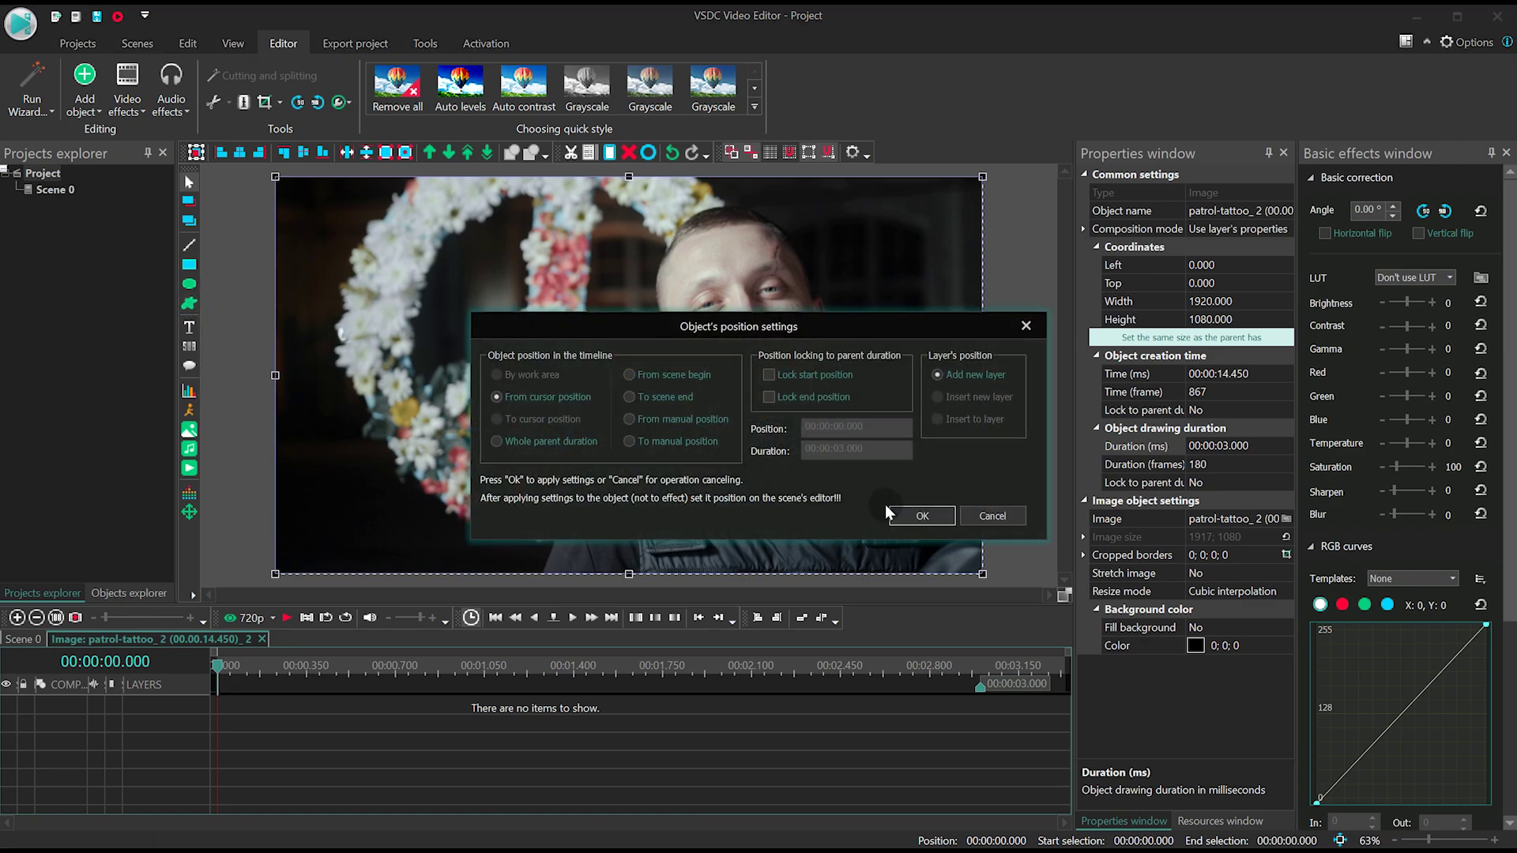
left_click(900, 515)
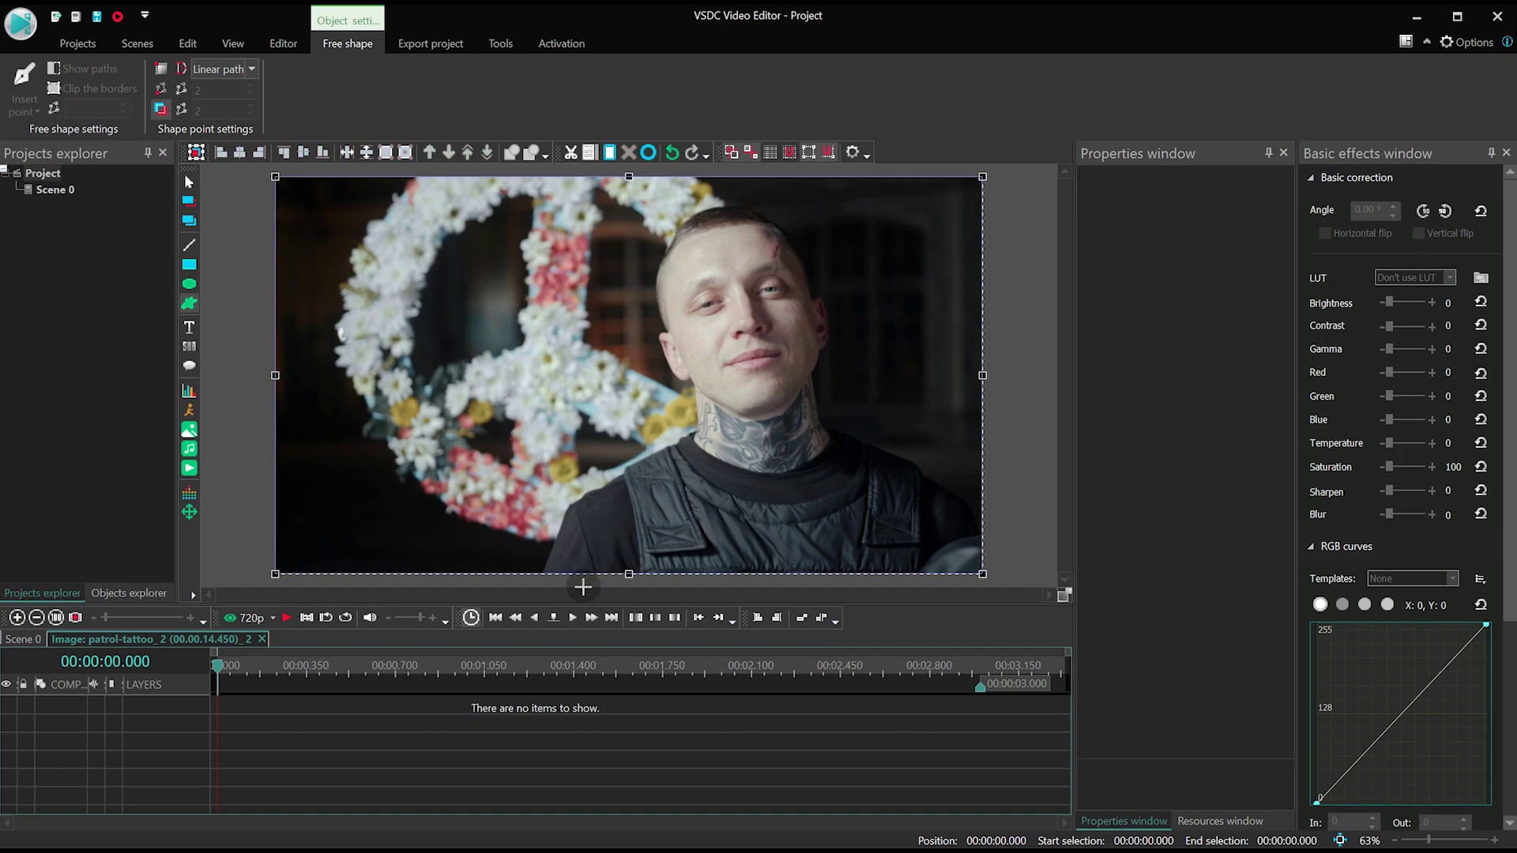
Trace outline points along the shoulder, up the neck, and around the ear
scroll(552, 568, "up", 10)
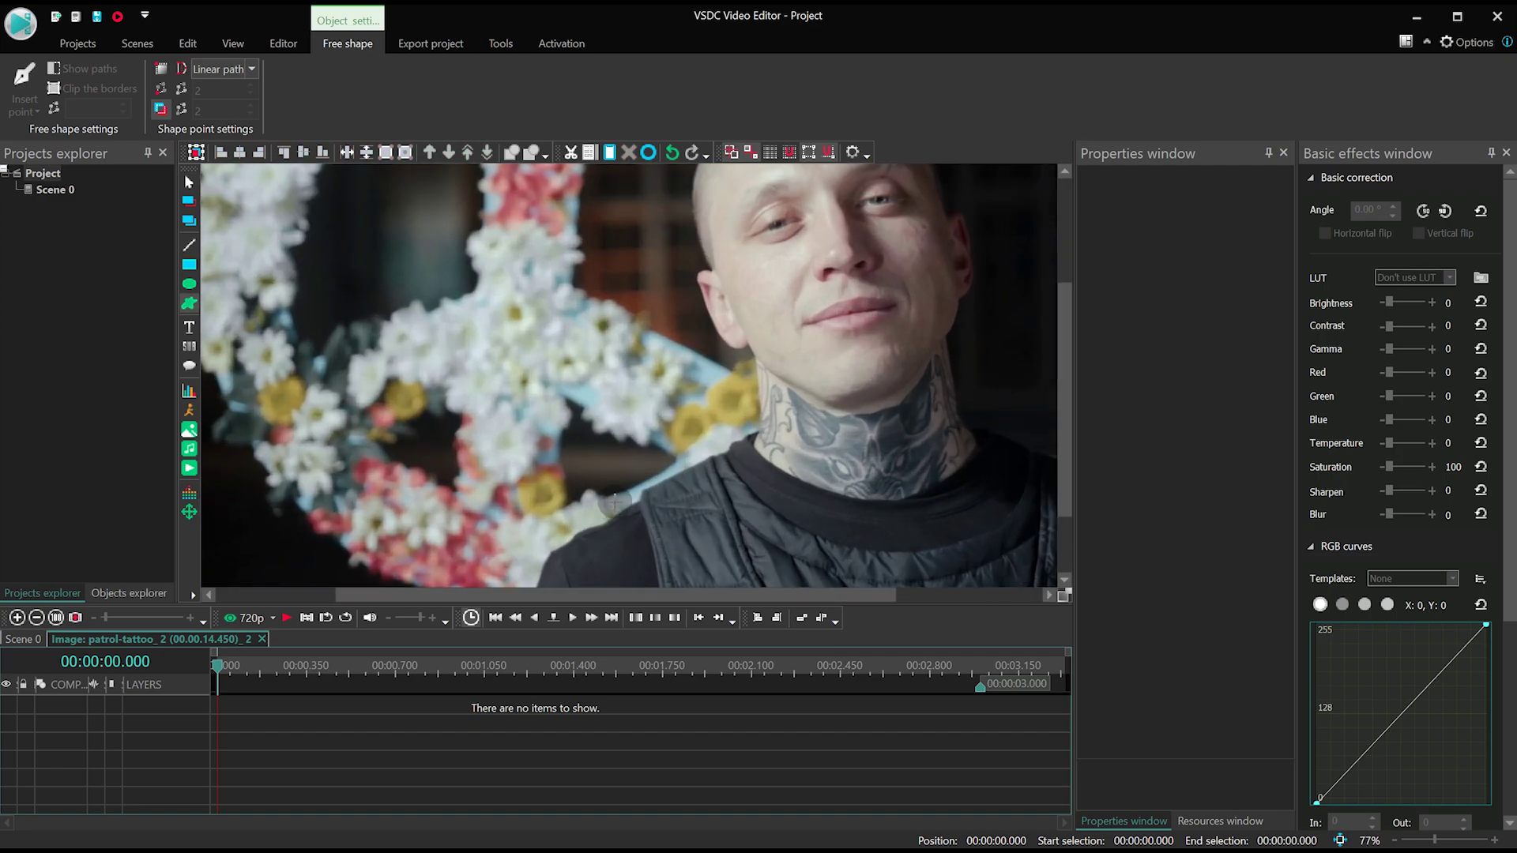
left_click_drag(1065, 398, 1059, 485)
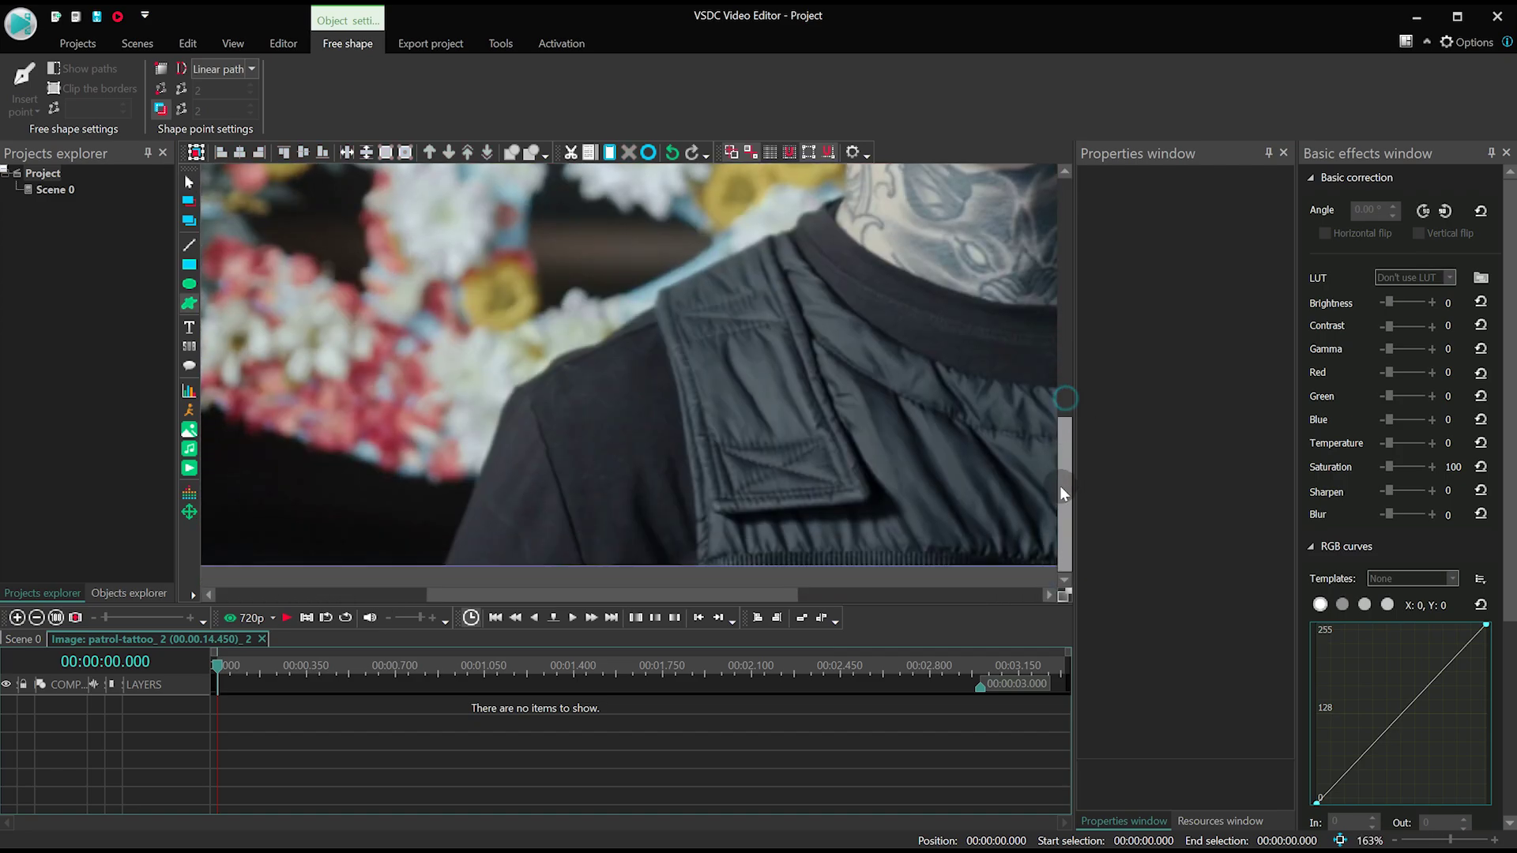
mouse_move(442, 563)
left_mouse_down()
mouse_move(491, 440)
mouse_move(603, 332)
mouse_move(843, 194)
left_mouse_up()
left_click(844, 194)
left_click_drag(1064, 494, 1065, 362)
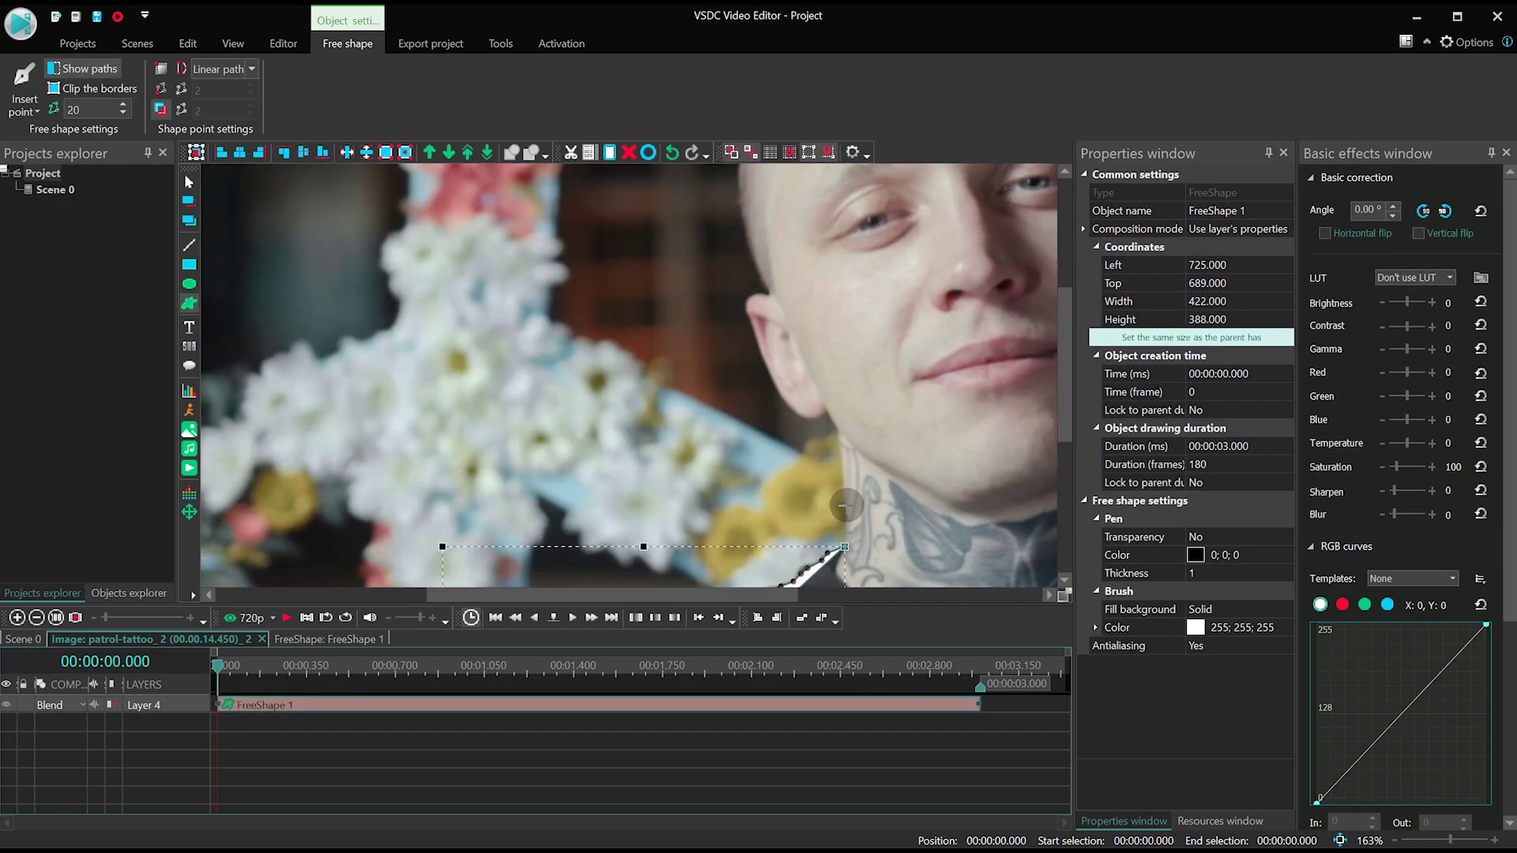
left_click(840, 436)
scroll(822, 432, "up", 9)
left_click(819, 419)
left_click(801, 444)
left_click(759, 436)
left_click(717, 391)
left_click(693, 338)
left_click(650, 226)
left_click(639, 188)
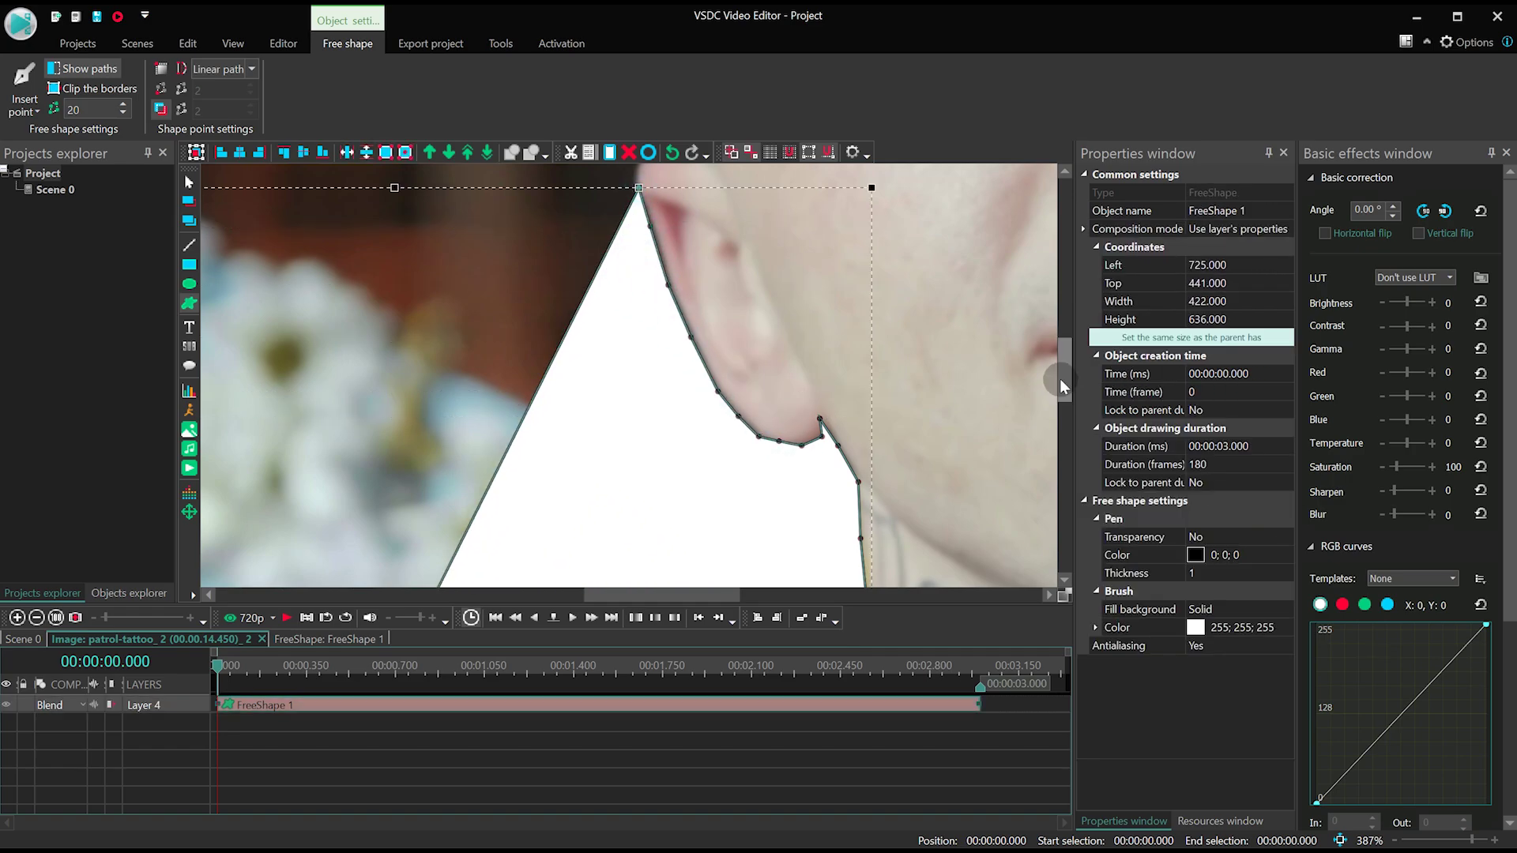
Continue the outline up the side of the head, across the crown, and down the back
left_click(666, 464)
left_click_drag(1064, 387, 1061, 246)
left_click(637, 327)
left_click(625, 257)
left_click(618, 199)
left_click(620, 423)
left_click(639, 346)
left_click(667, 278)
left_click(706, 211)
scroll(687, 253, "down", 2)
left_click(420, 351)
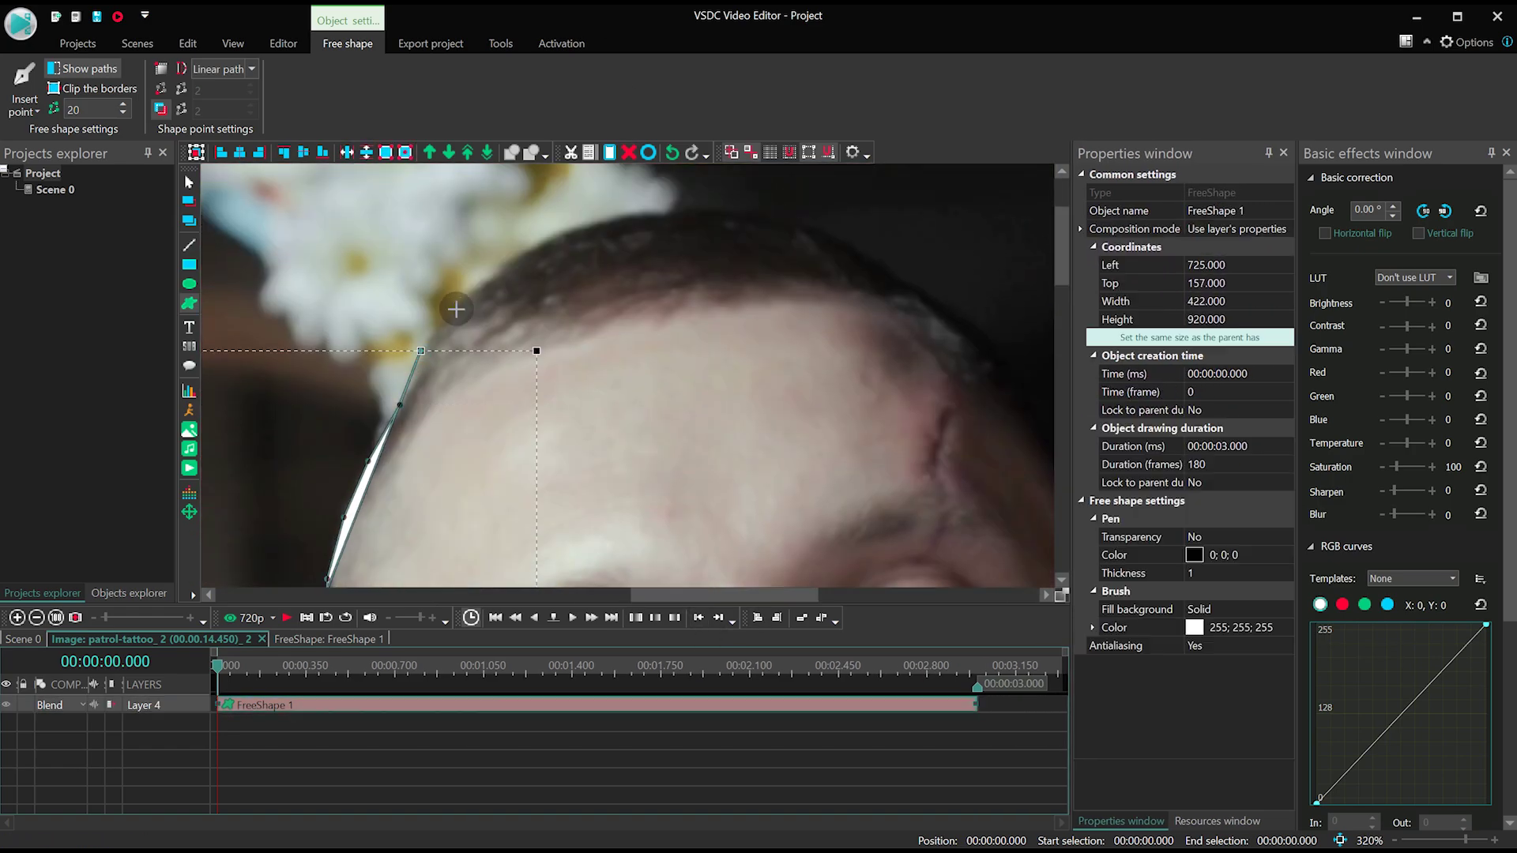
left_click(486, 282)
left_click(733, 211)
left_click(993, 348)
left_click(1036, 417)
left_click_drag(790, 595, 891, 595)
left_click_drag(1063, 248, 1063, 290)
left_click(621, 251)
left_click(640, 305)
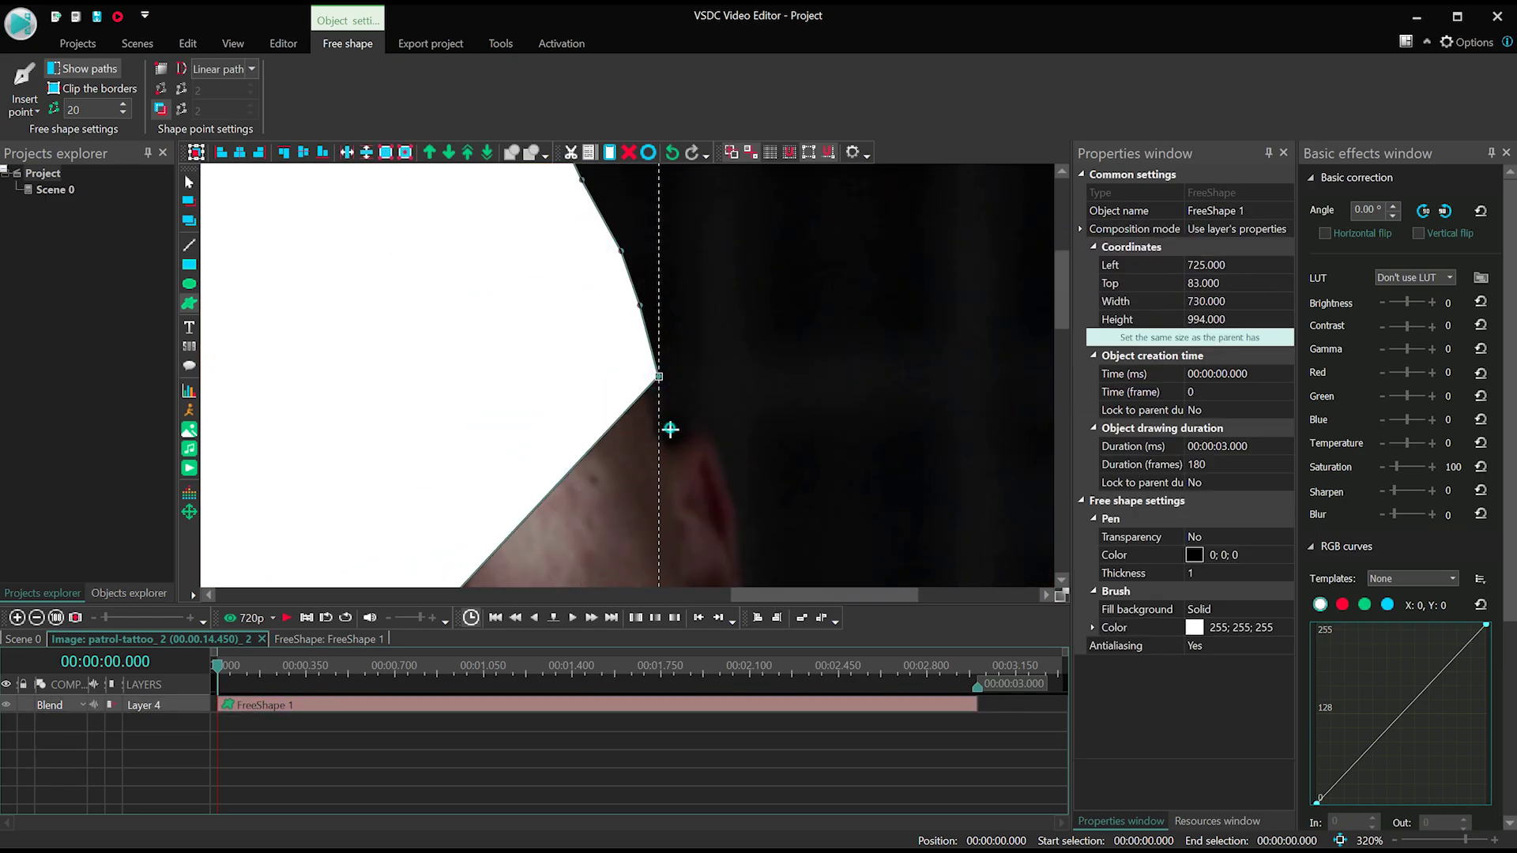
mouse_move(670, 429)
left_mouse_down()
mouse_move(722, 467)
mouse_move(735, 268)
mouse_move(722, 396)
mouse_move(686, 491)
left_mouse_up()
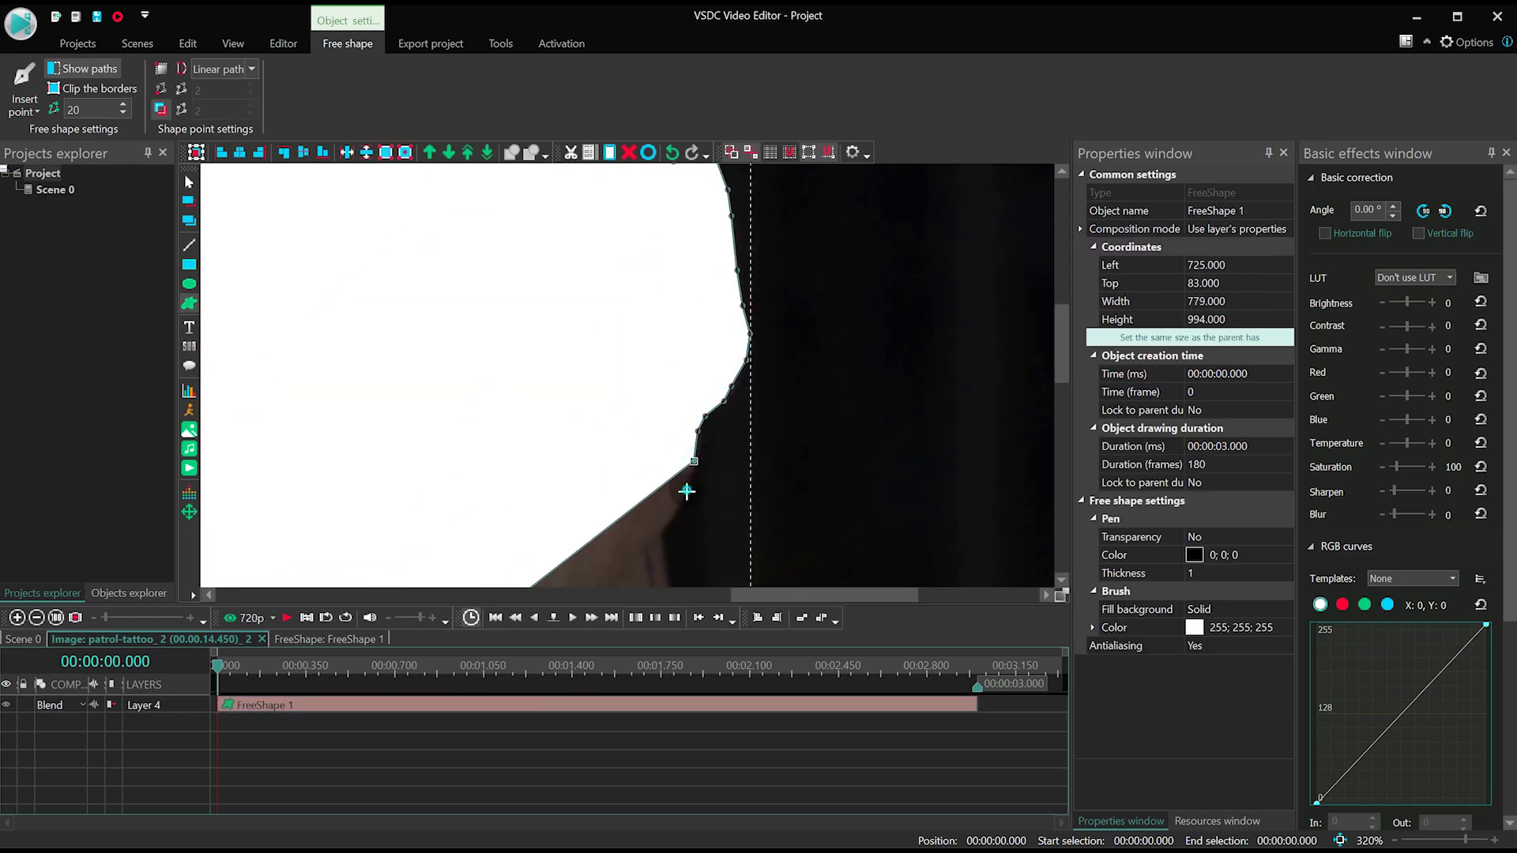
Finish tracing the back of the neck and far shoulder down to the frame's bottom edge
left_click(686, 492)
left_click(668, 522)
left_click(661, 531)
left_click_drag(1061, 337, 1061, 401)
left_click(681, 313)
left_click(696, 403)
left_click(716, 461)
left_click(735, 486)
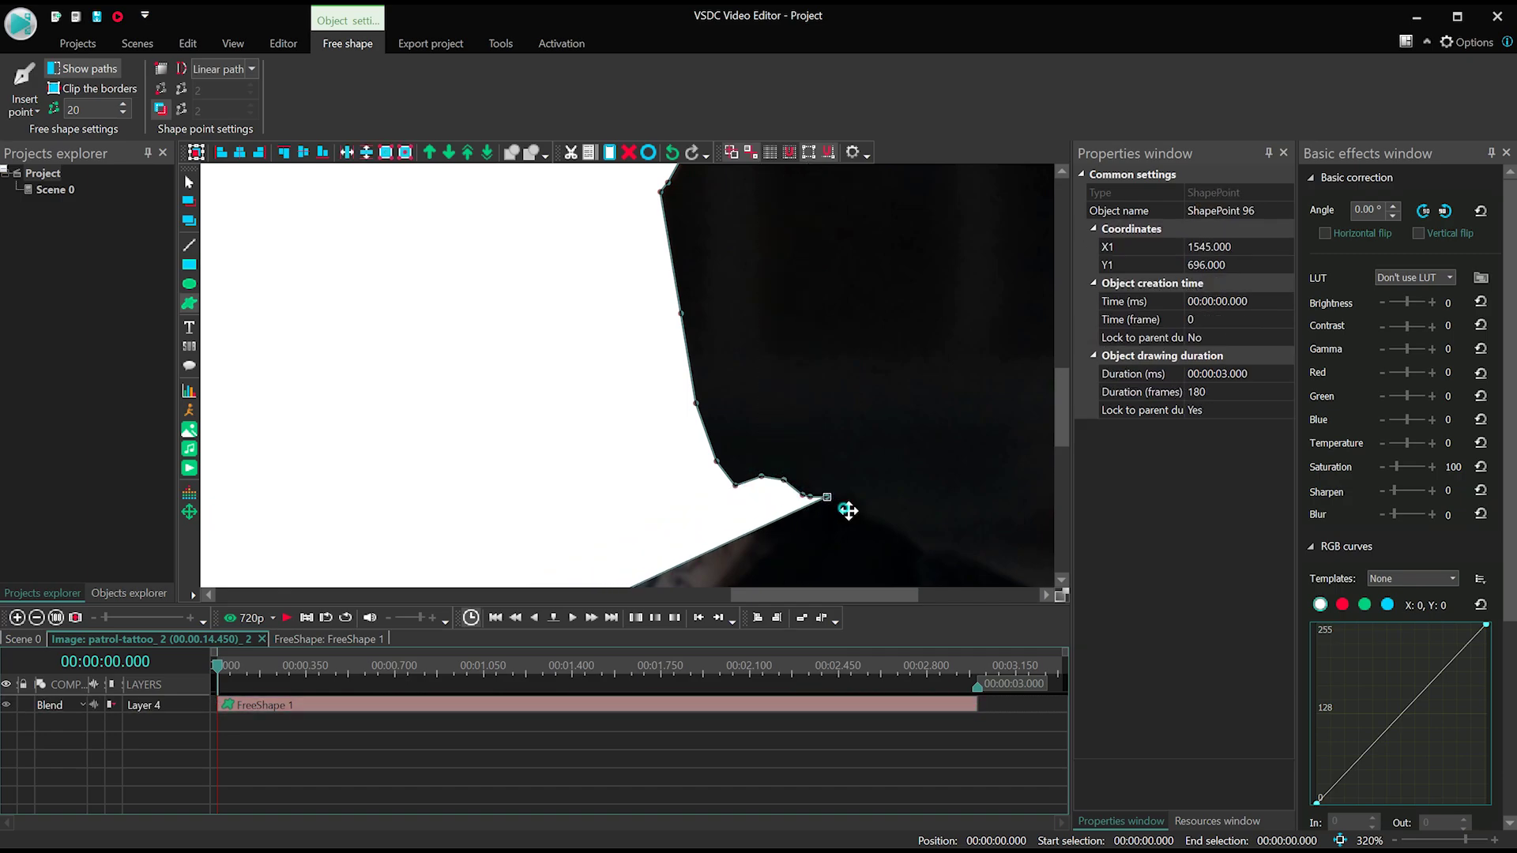
left_click(937, 552)
left_click_drag(889, 595, 966, 595)
left_click_drag(1059, 434, 1059, 474)
left_click(801, 425)
left_click(835, 453)
left_click(853, 498)
left_click_drag(878, 595, 918, 595)
left_click_drag(1061, 466, 1061, 512)
mouse_move(747, 286)
left_mouse_down()
mouse_move(907, 413)
mouse_move(975, 542)
mouse_move(863, 626)
mouse_move(662, 443)
left_mouse_up()
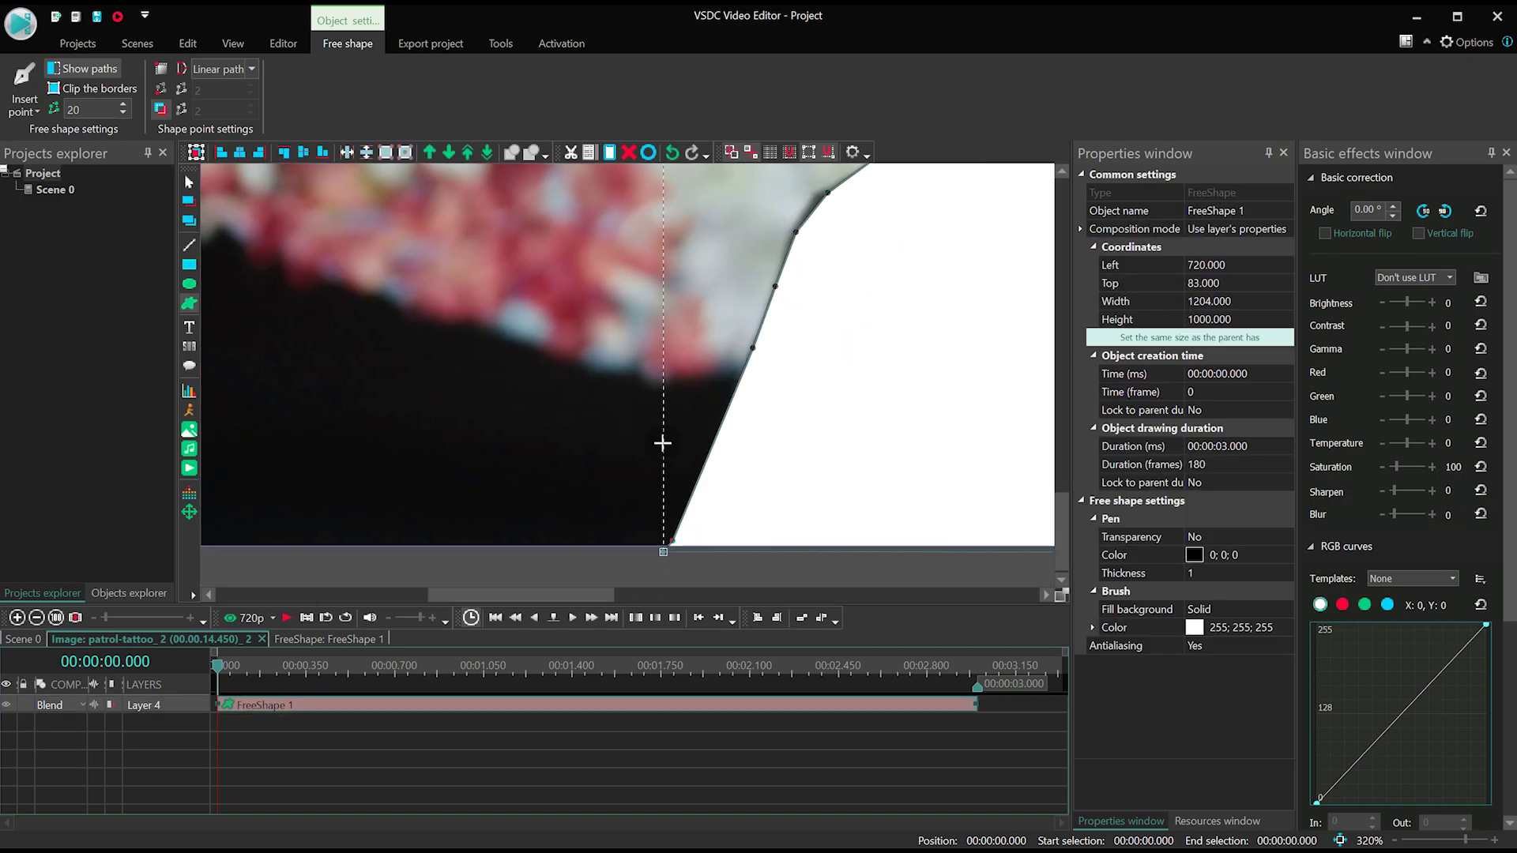
scroll(798, 414, "down", 5)
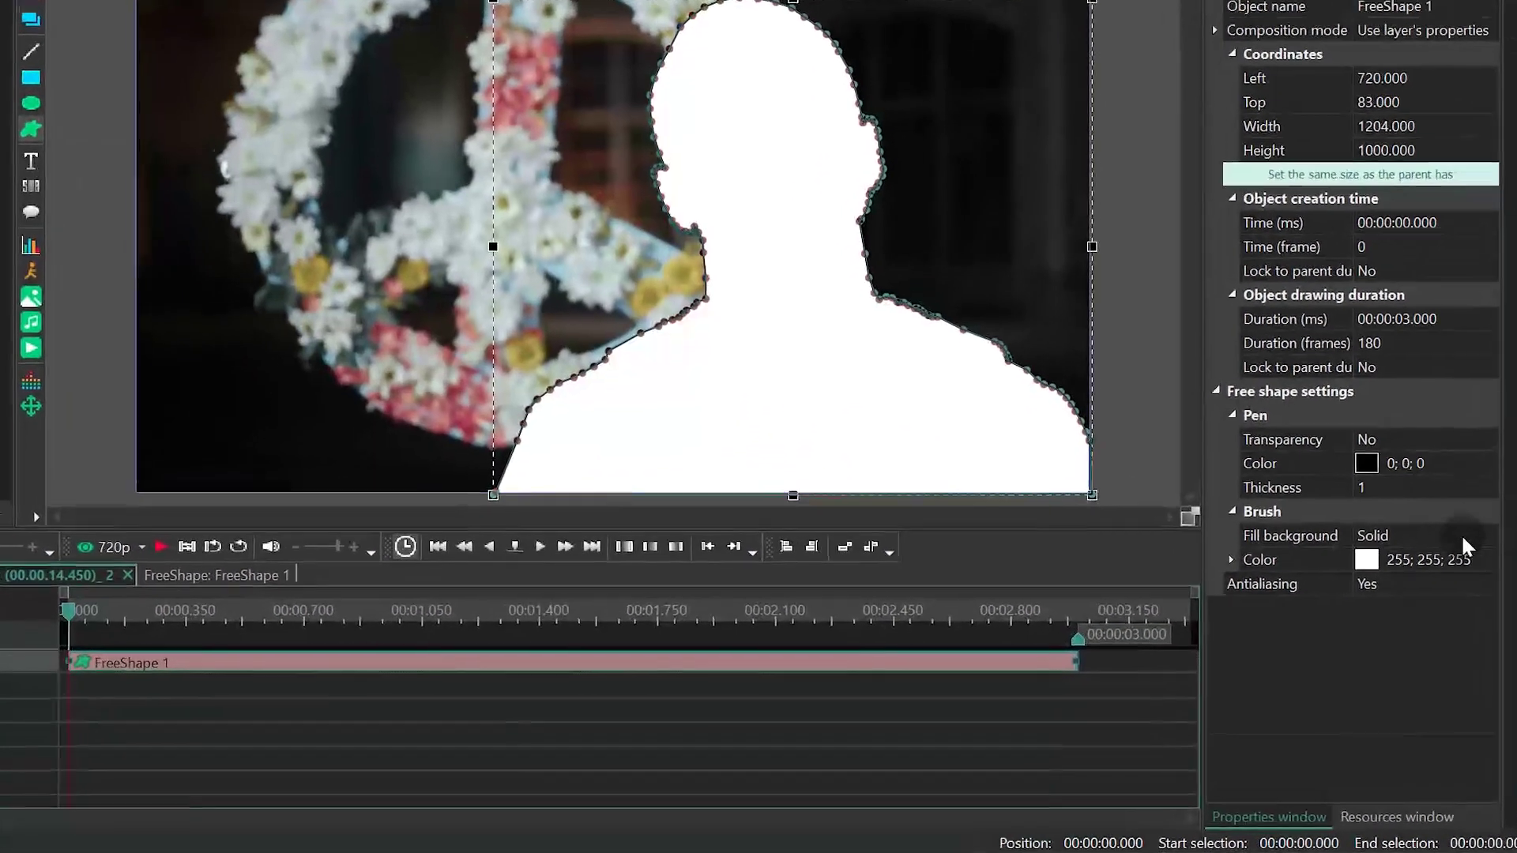
Set the free shape's brush fill colour to black
left_click(1091, 627)
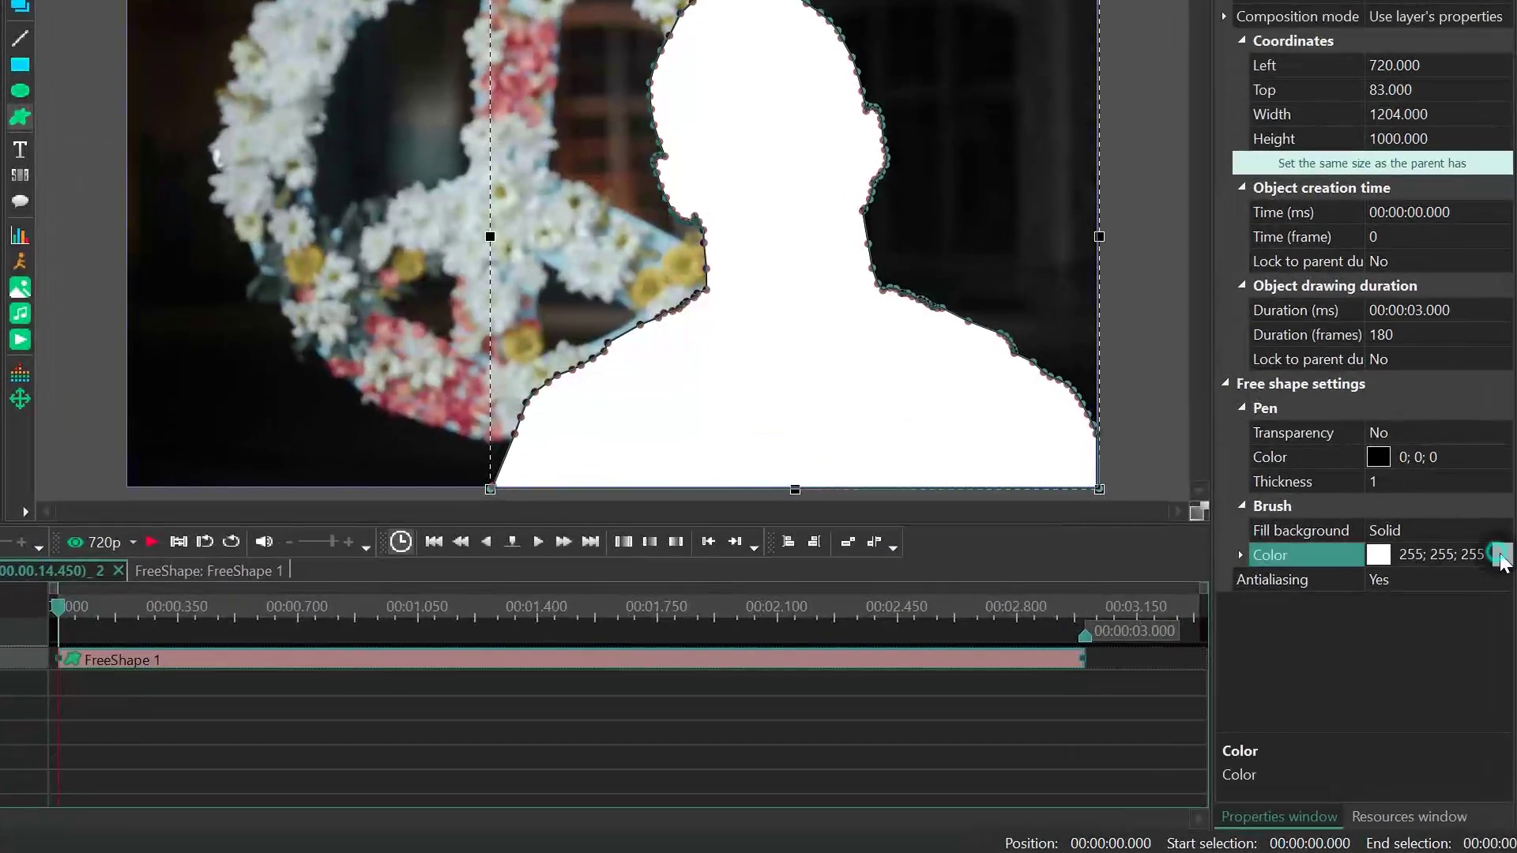
left_click(1500, 555)
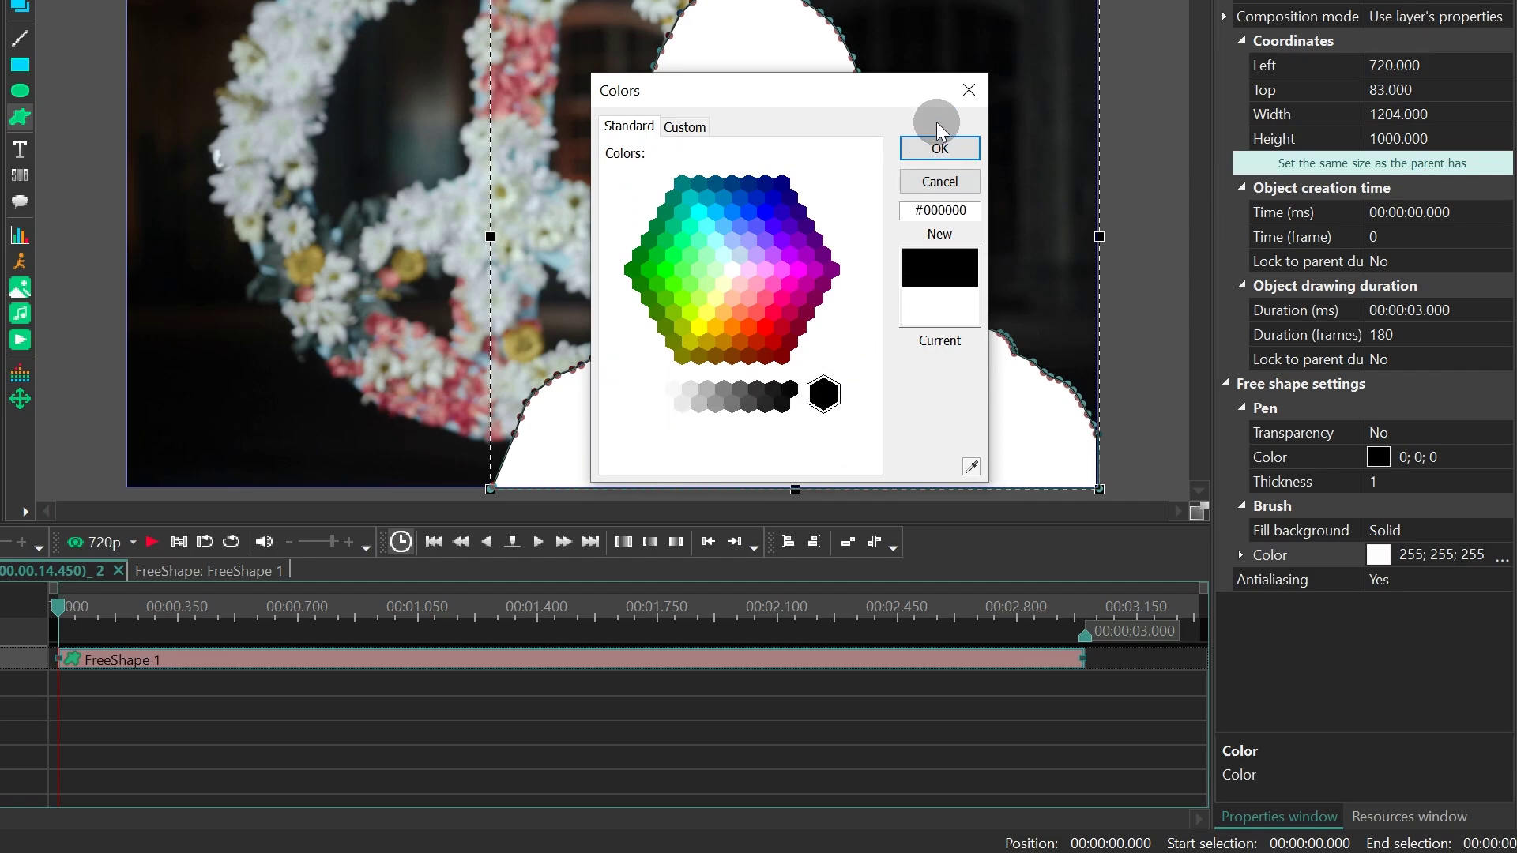
left_click(942, 152)
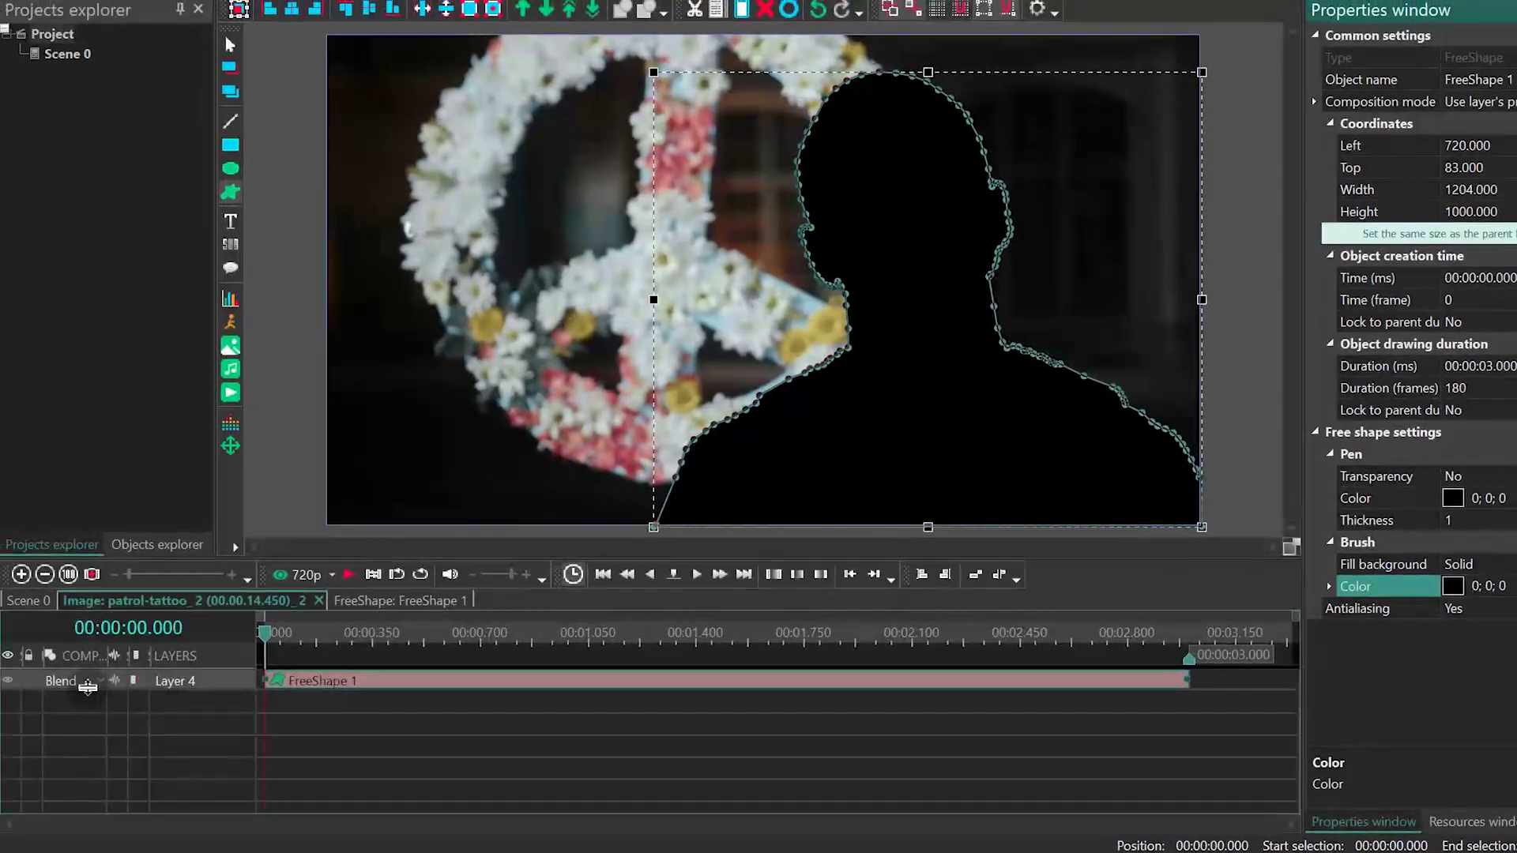
Make the shape an Inverted mask and return to the Scene 0 timeline
left_click(87, 684)
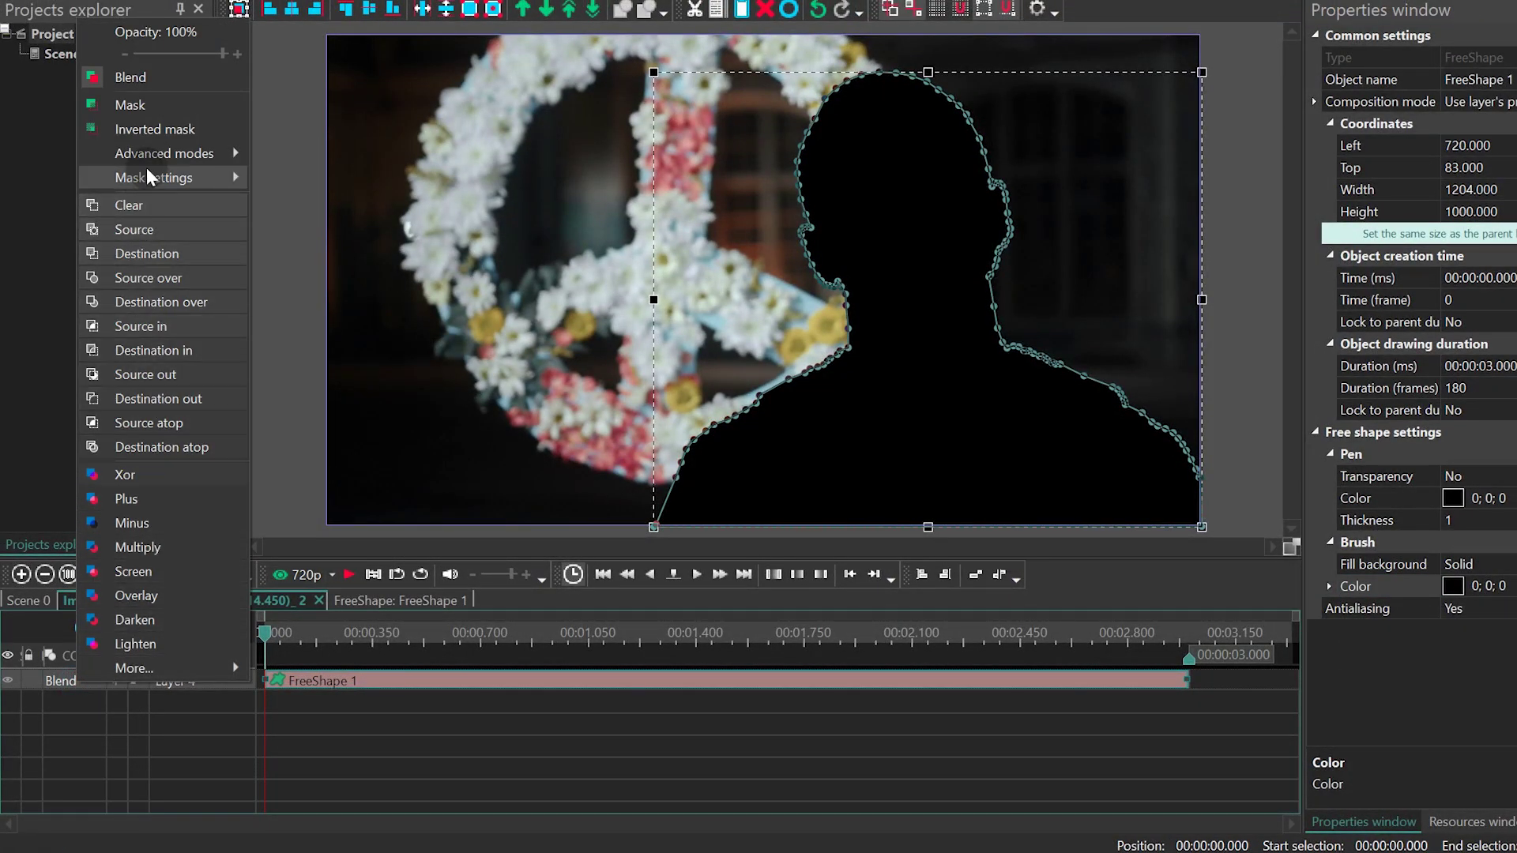
left_click(160, 131)
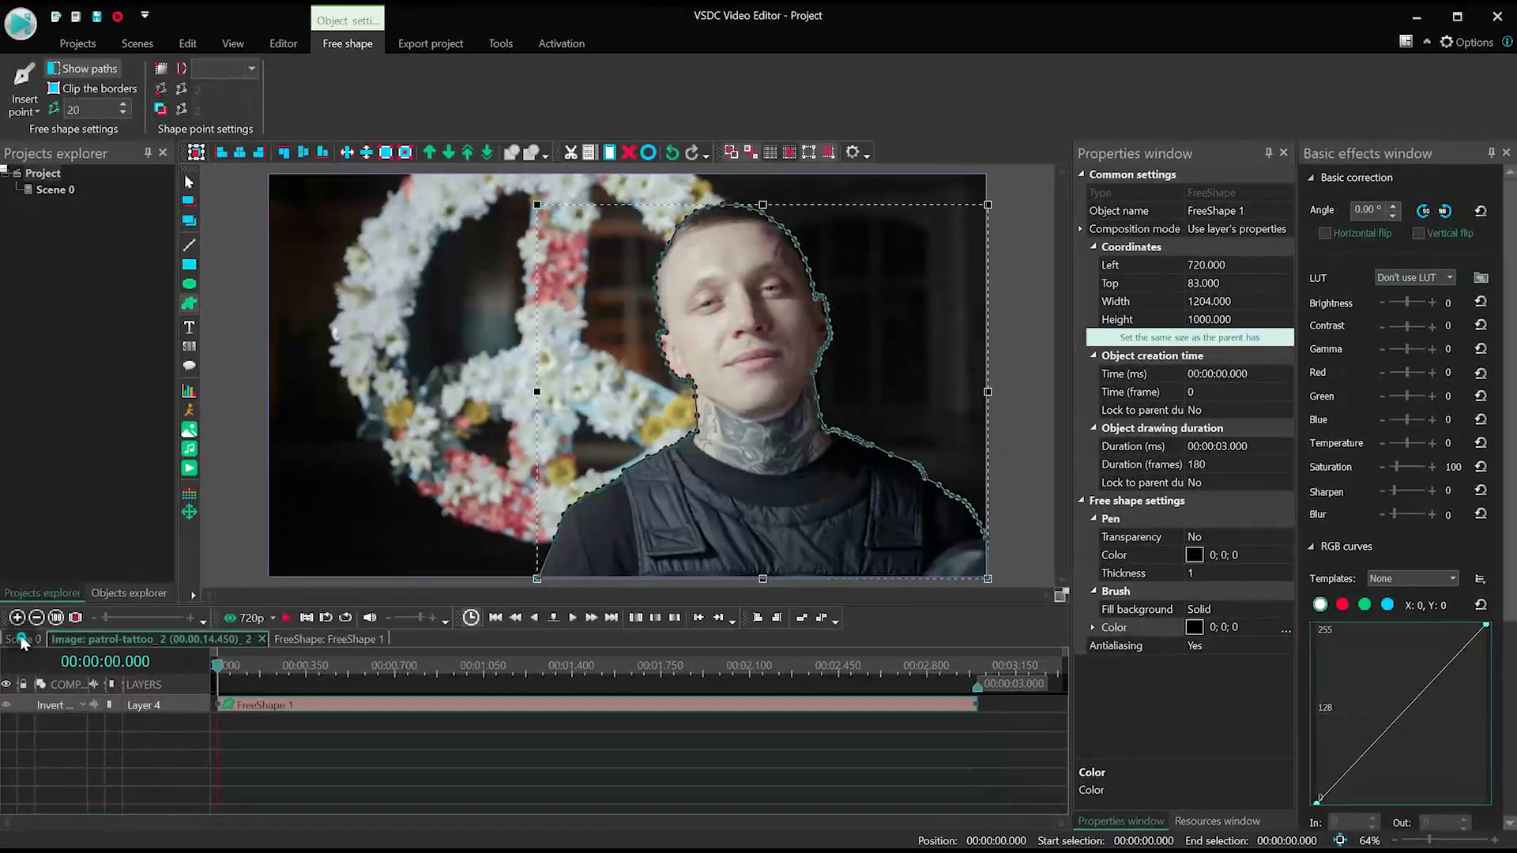
left_click(21, 640)
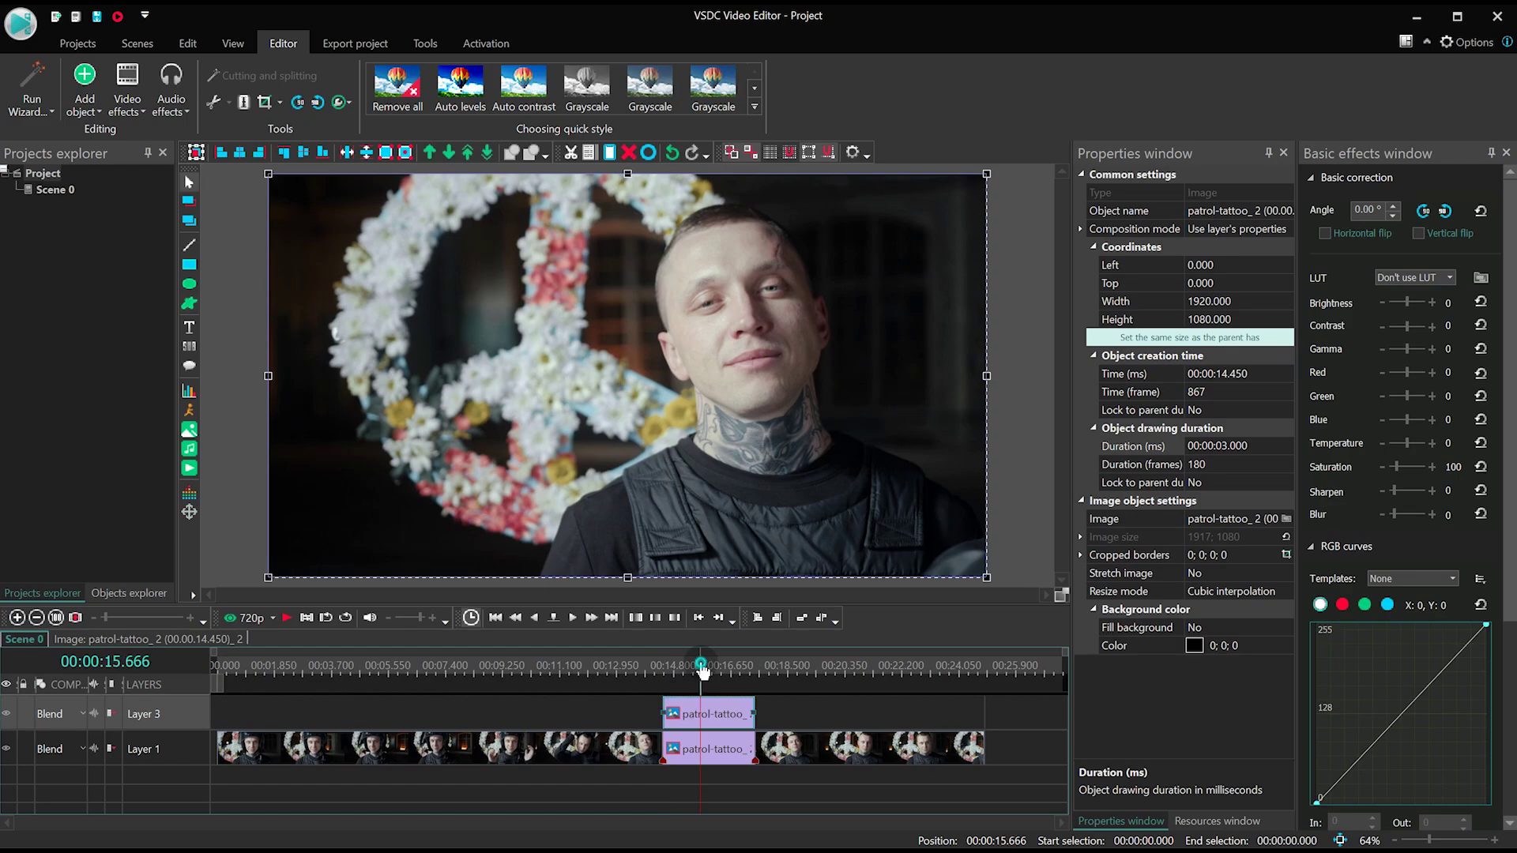
Toggle Layer 1's flower background off and on, then open the Layer 3 freeze-frame clip's inner layers
left_click(7, 751)
left_click(7, 750)
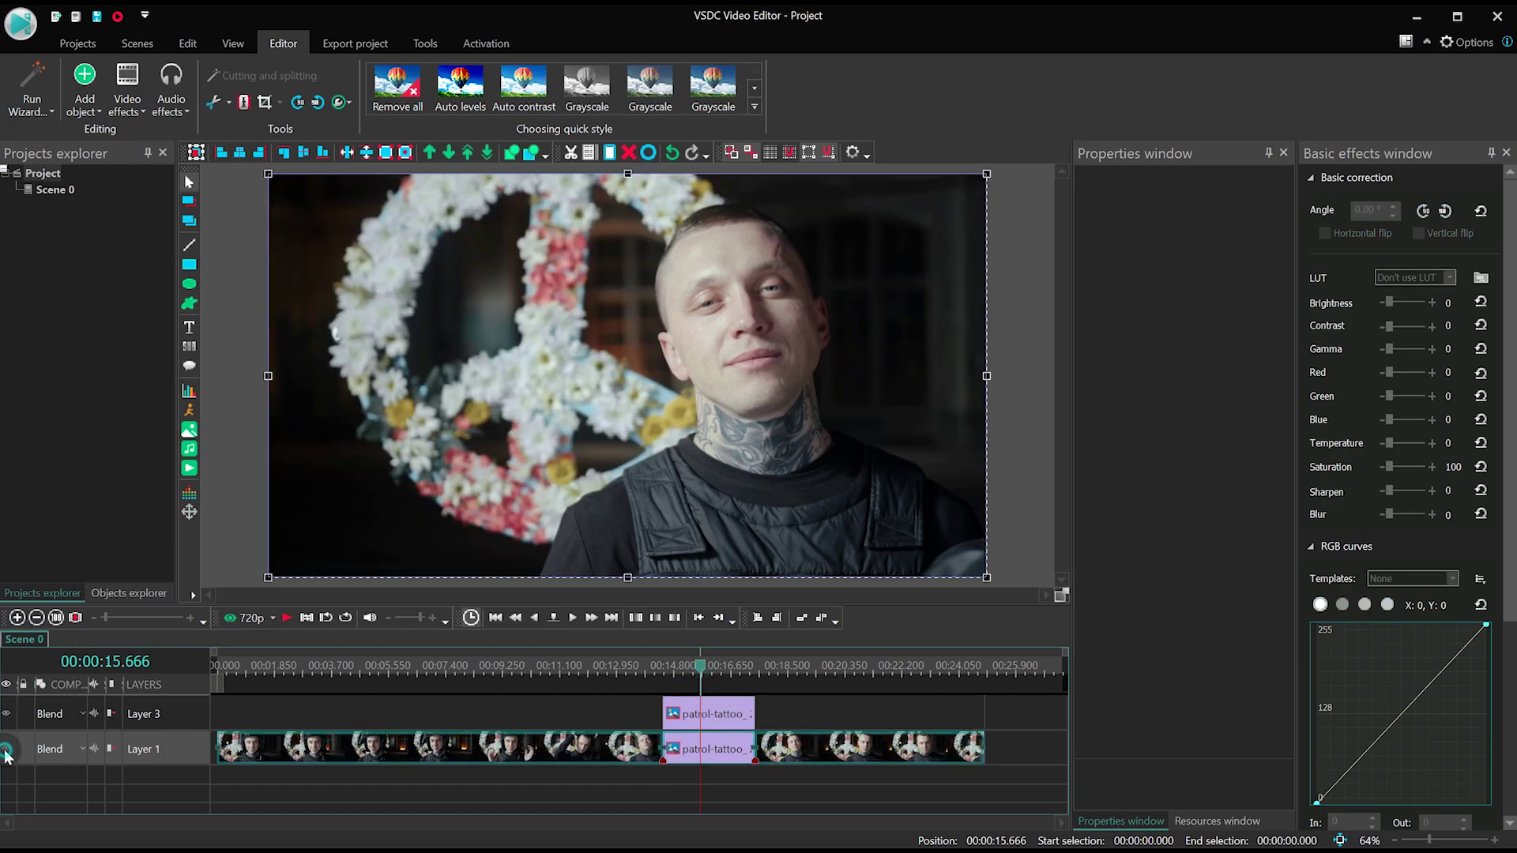
left_click(7, 751)
left_click(6, 750)
left_click(720, 722)
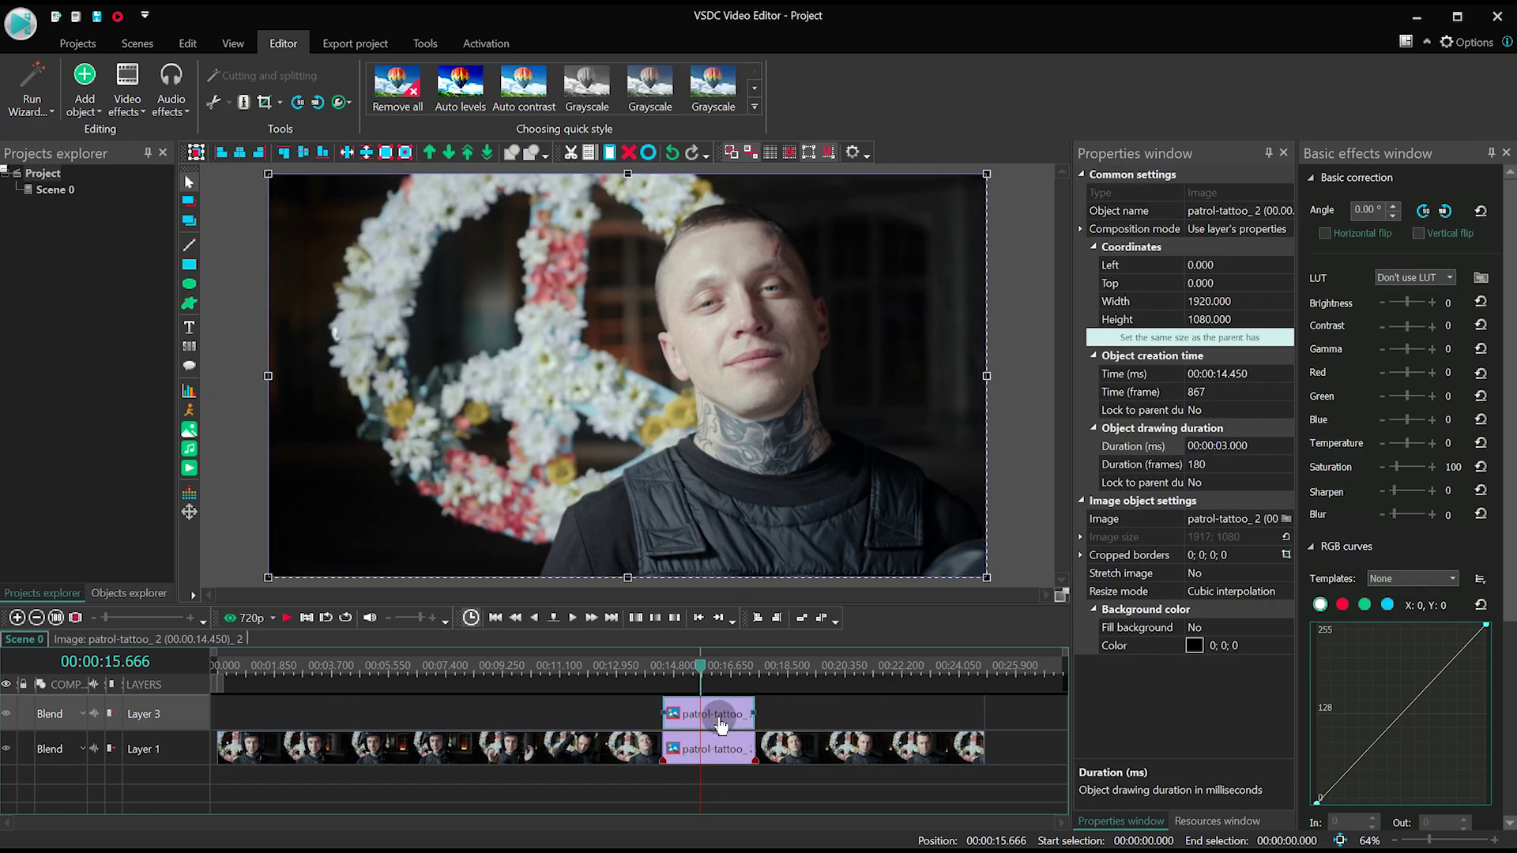
double_click(721, 721)
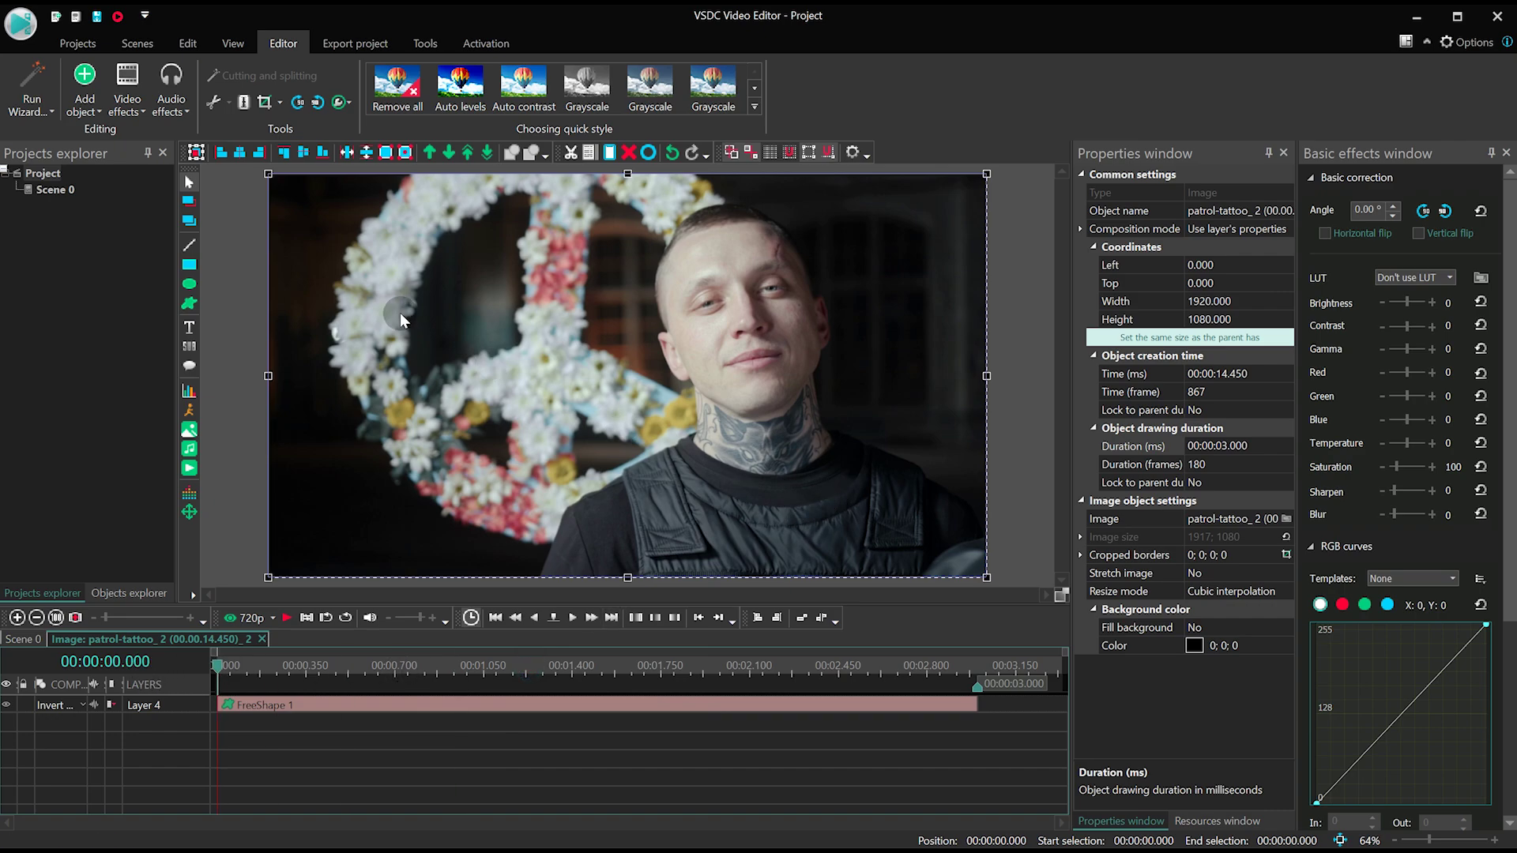
Add a Transforms > Zoom video effect to the freeze-frame with default placement
left_click(126, 111)
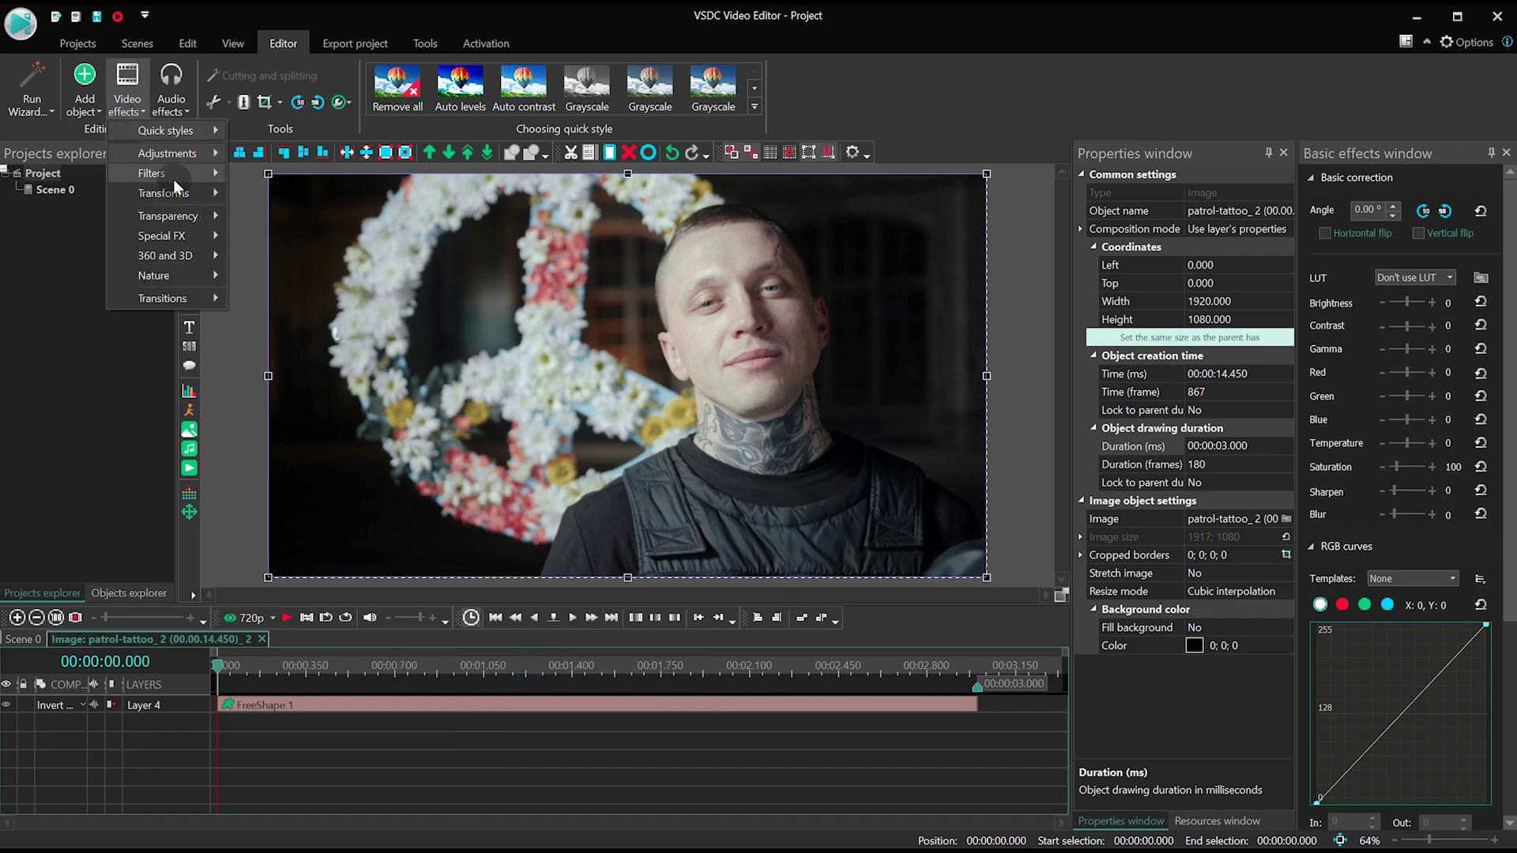
mouse_move(177, 189)
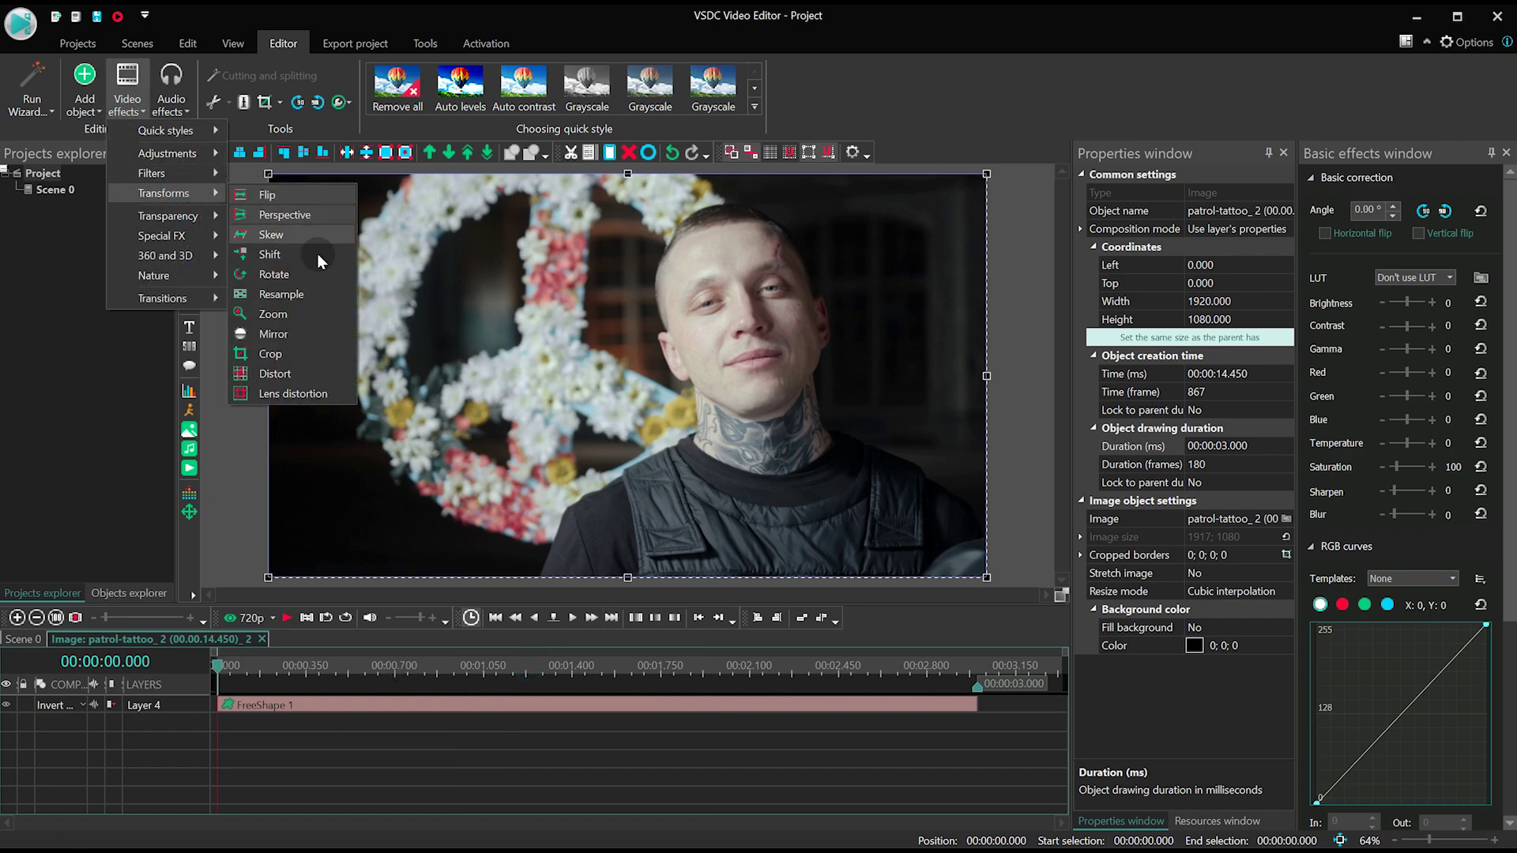
left_click(320, 313)
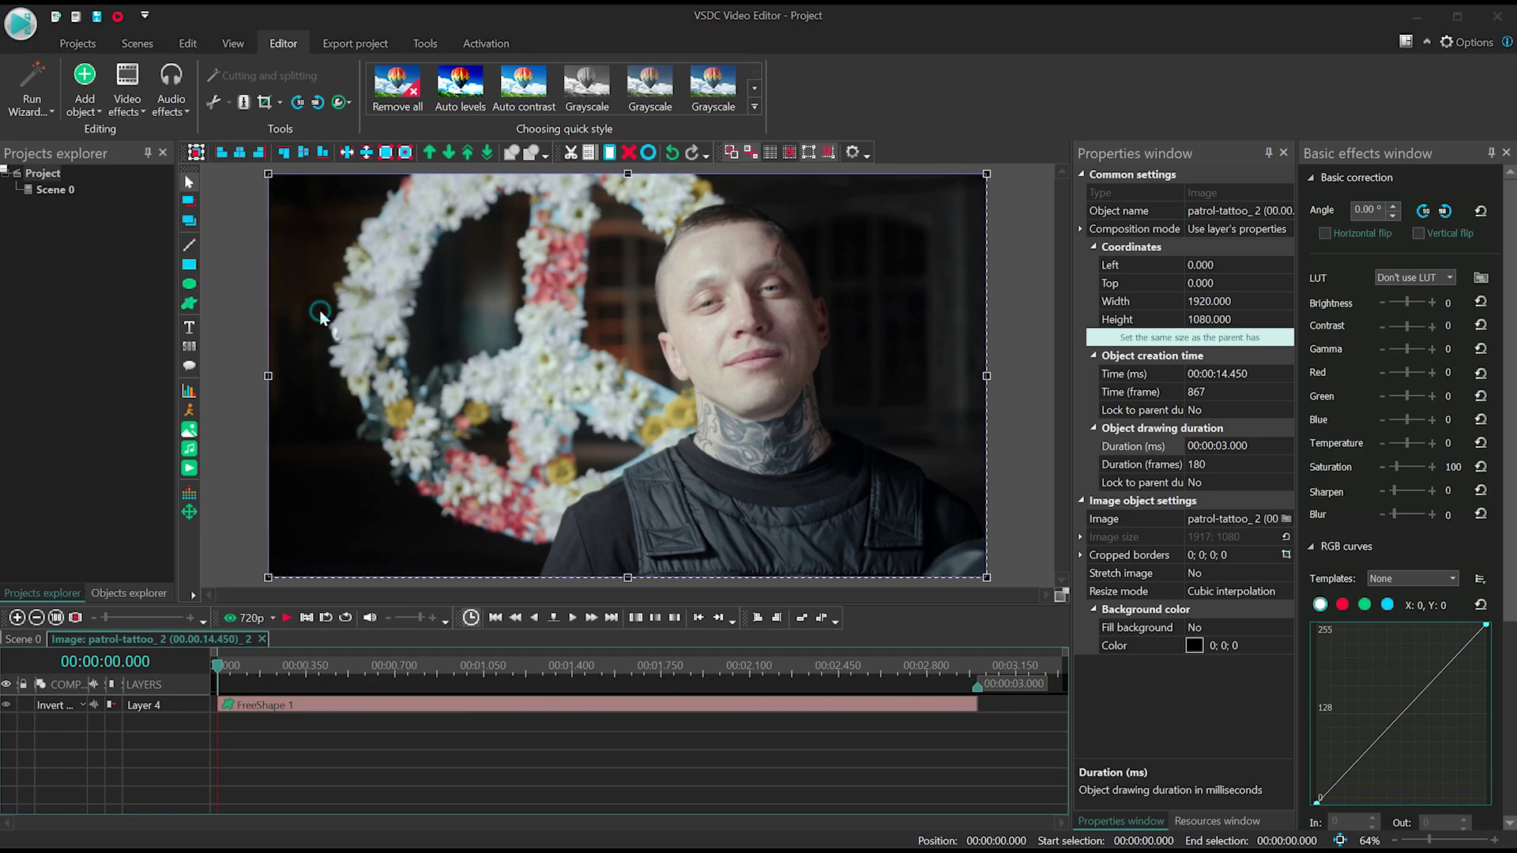
left_click(924, 516)
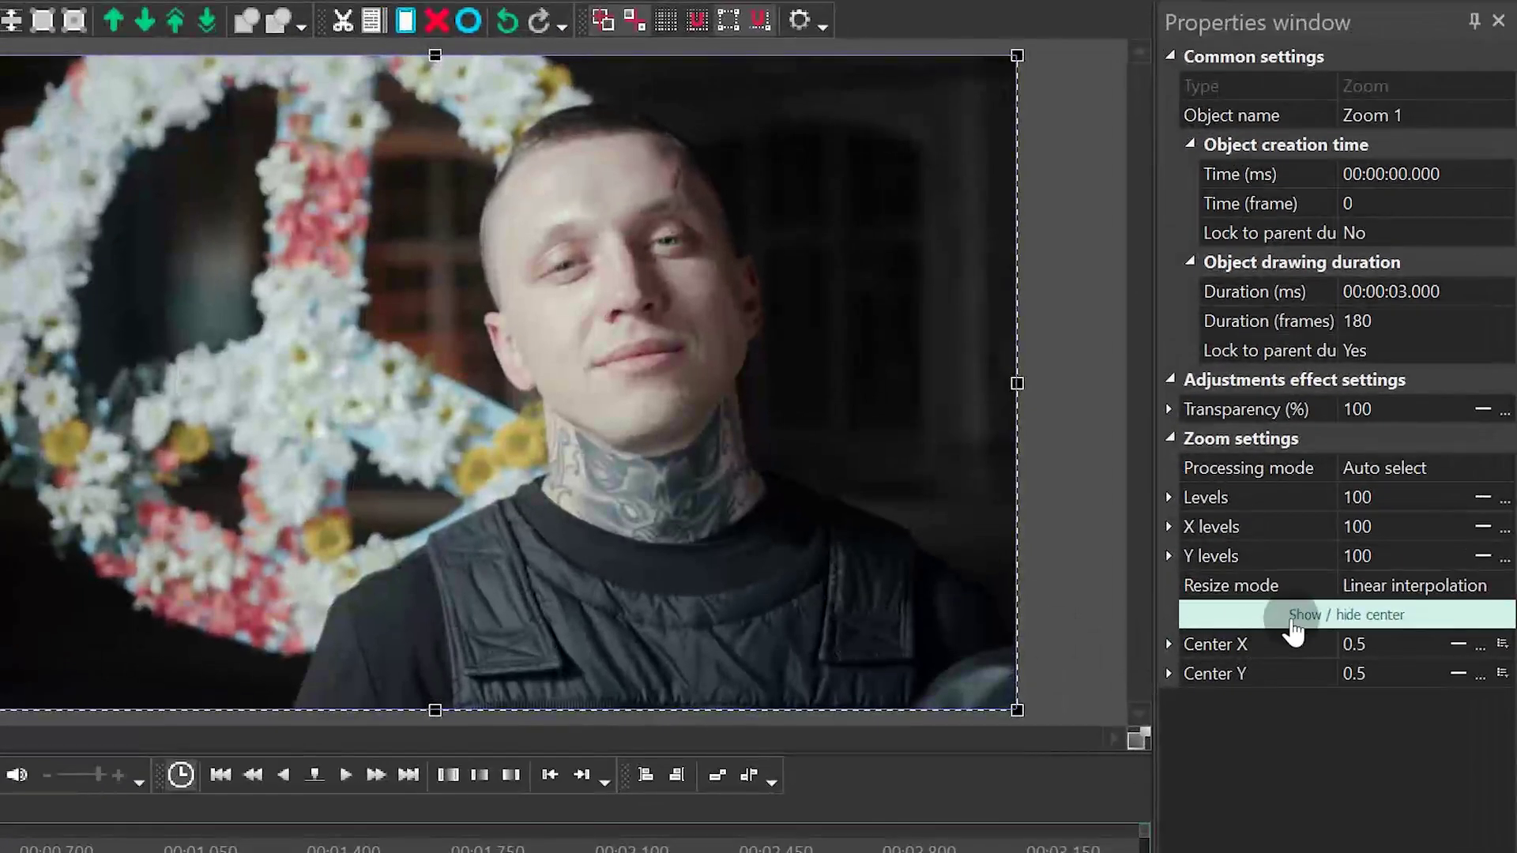
Move the zoom centre to 0.69, 0.67 and animate the zoom level from 100 to 115
left_click(1293, 628)
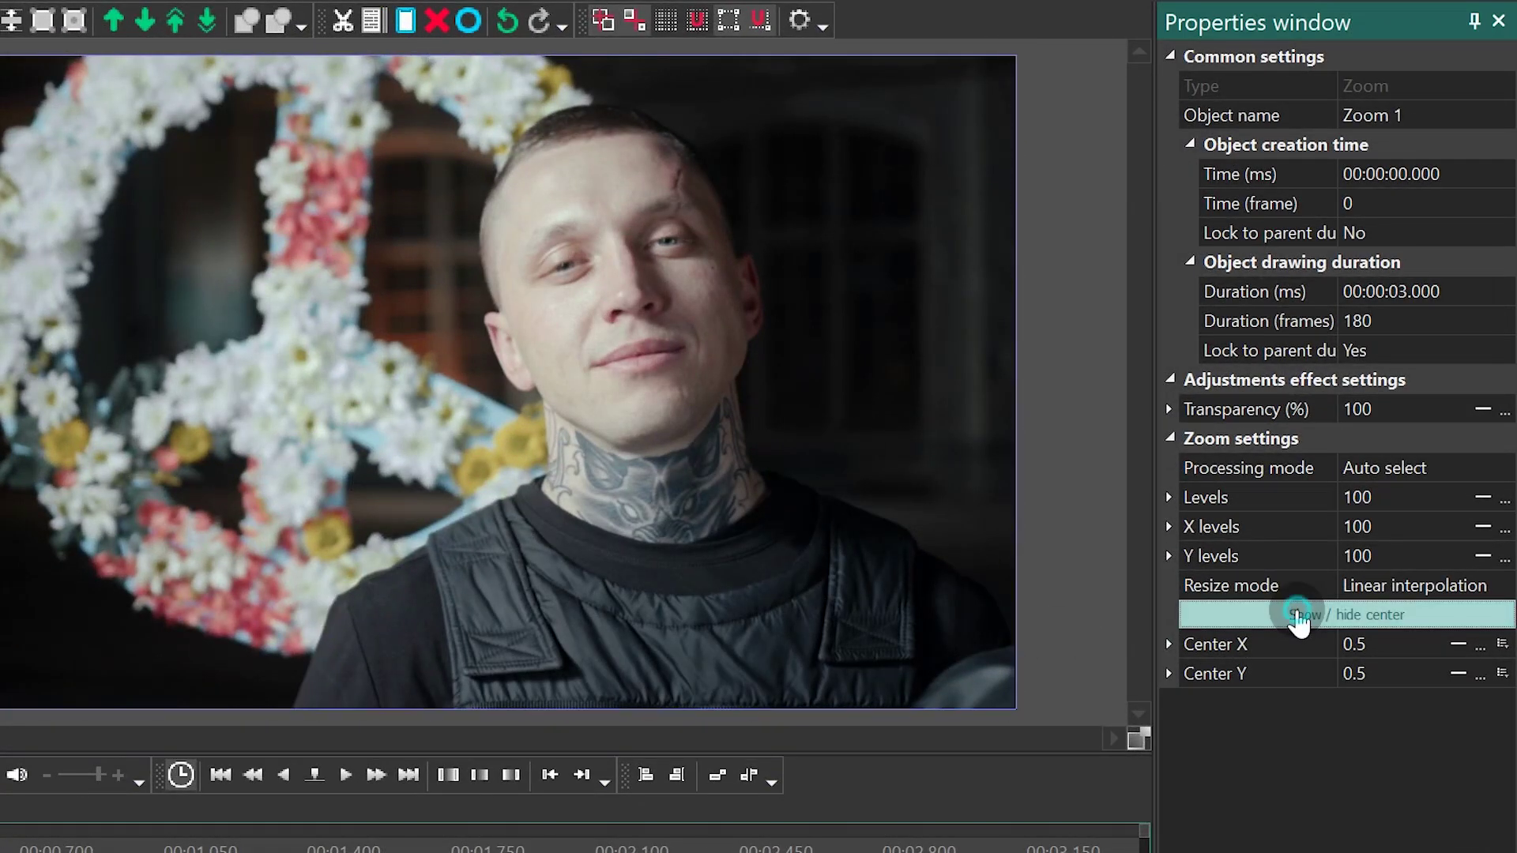
left_click(1270, 618)
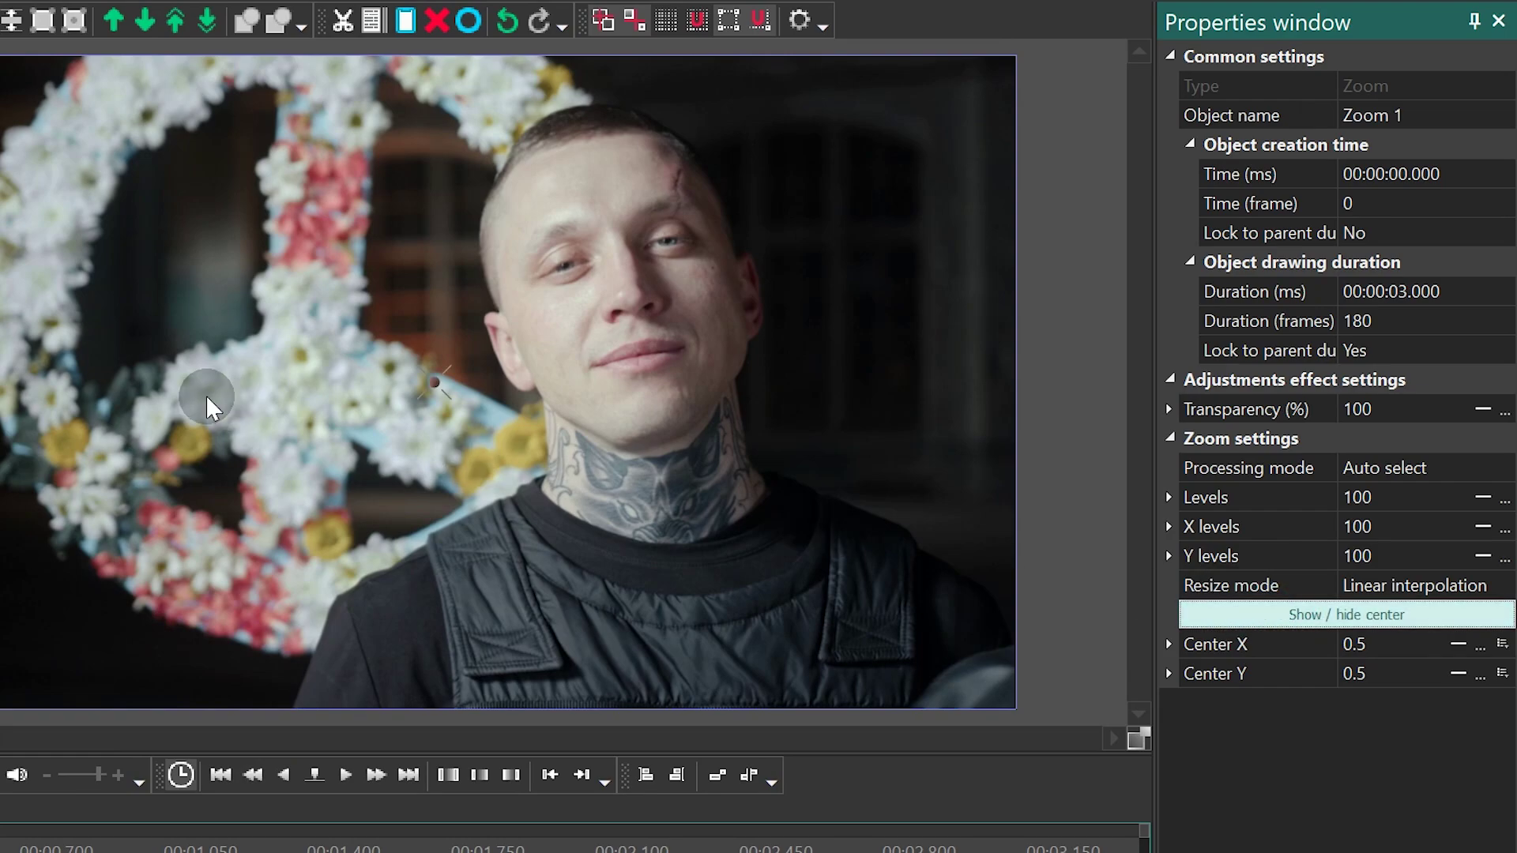
left_click_drag(433, 383, 1016, 709)
left_click(1484, 499)
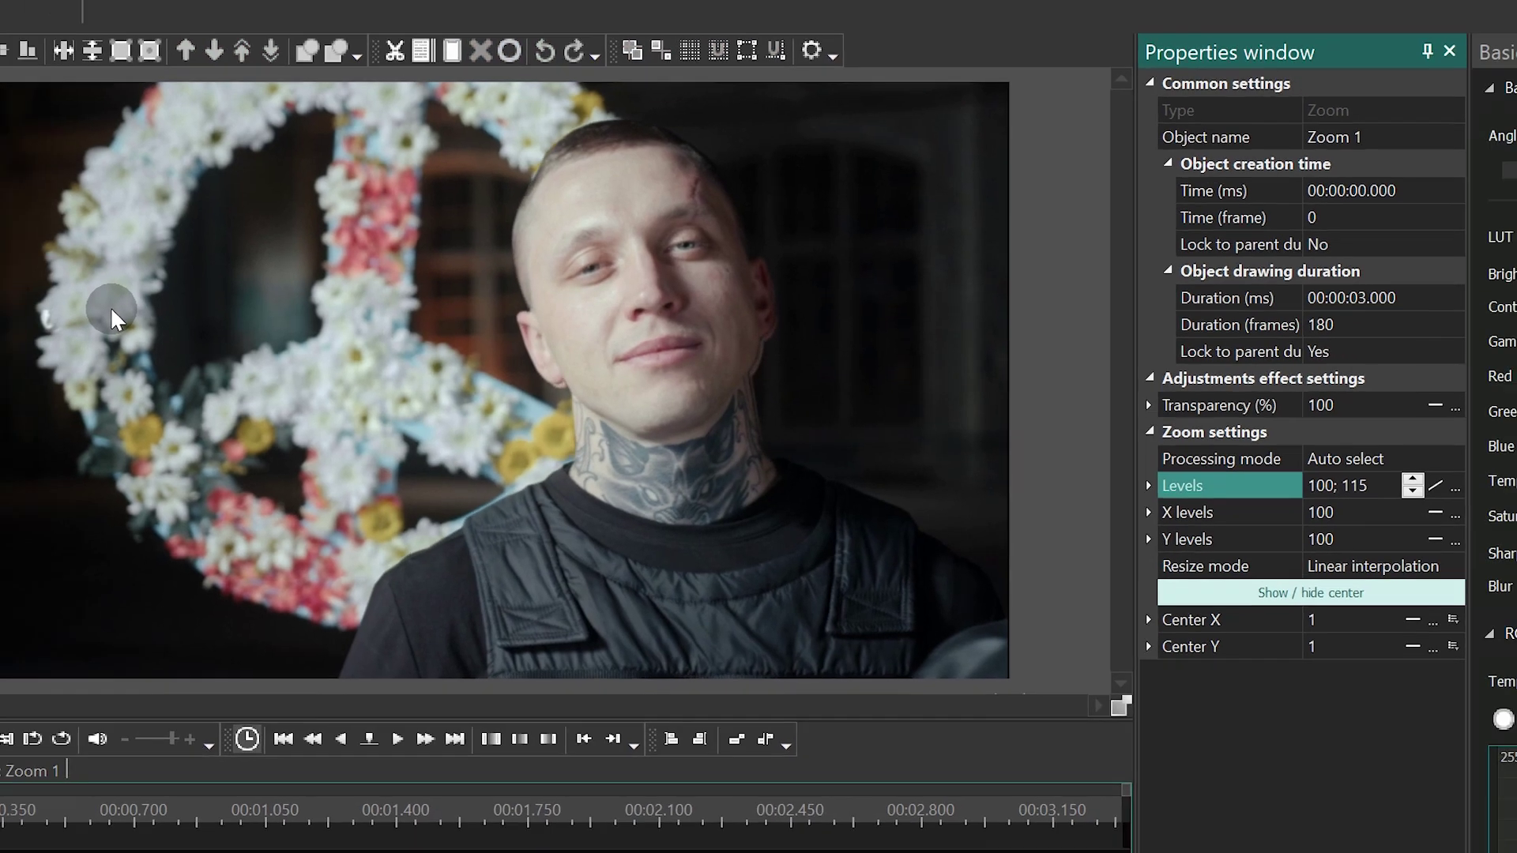
Preview the zoom animation from the clip's start, then return to the Scene 0 timeline
key("space")
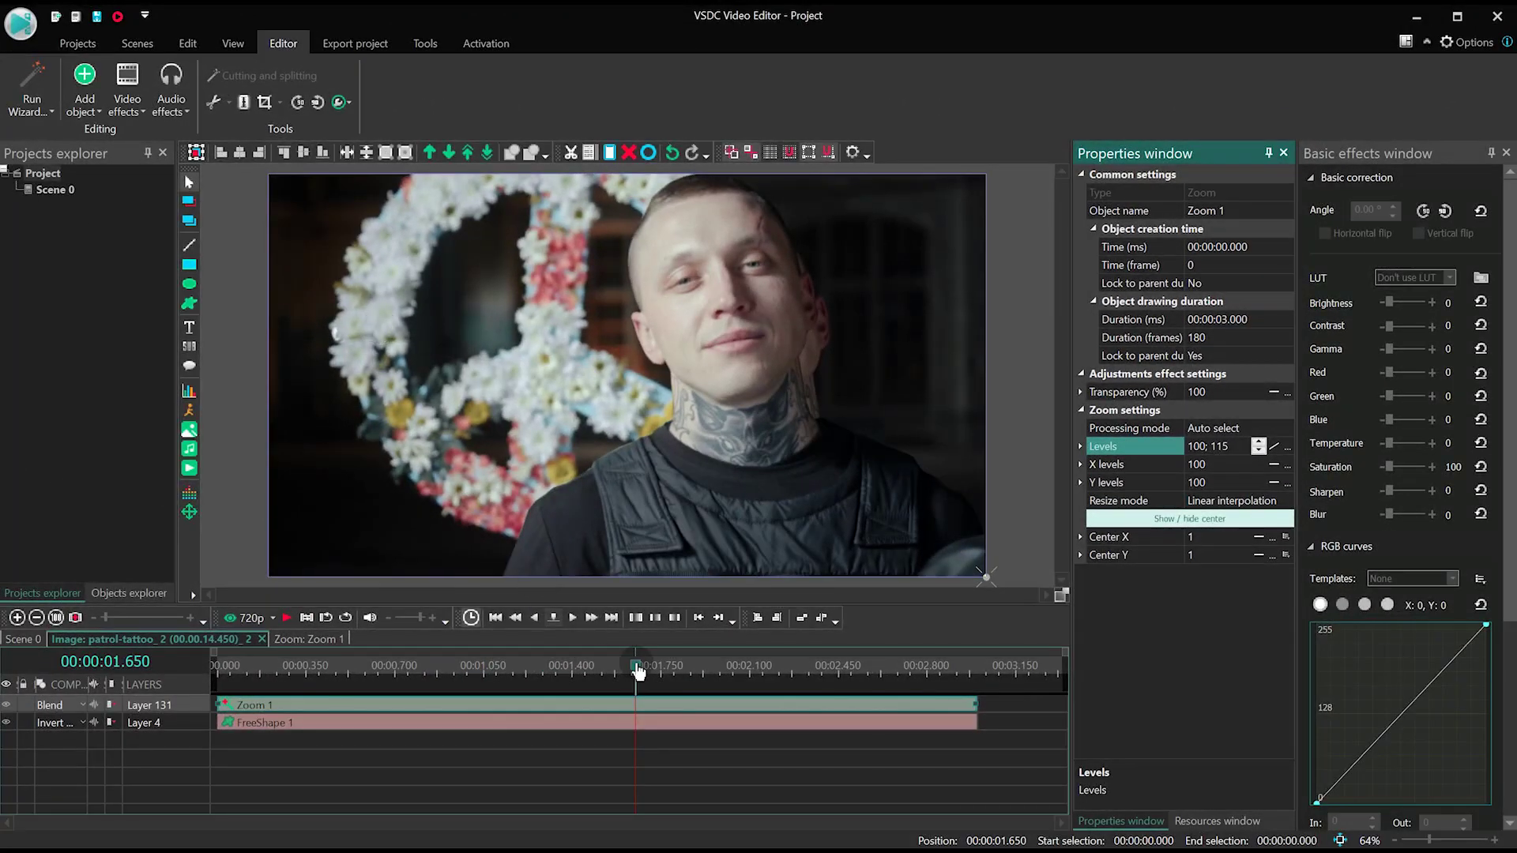
left_click_drag(612, 691, 0, 681)
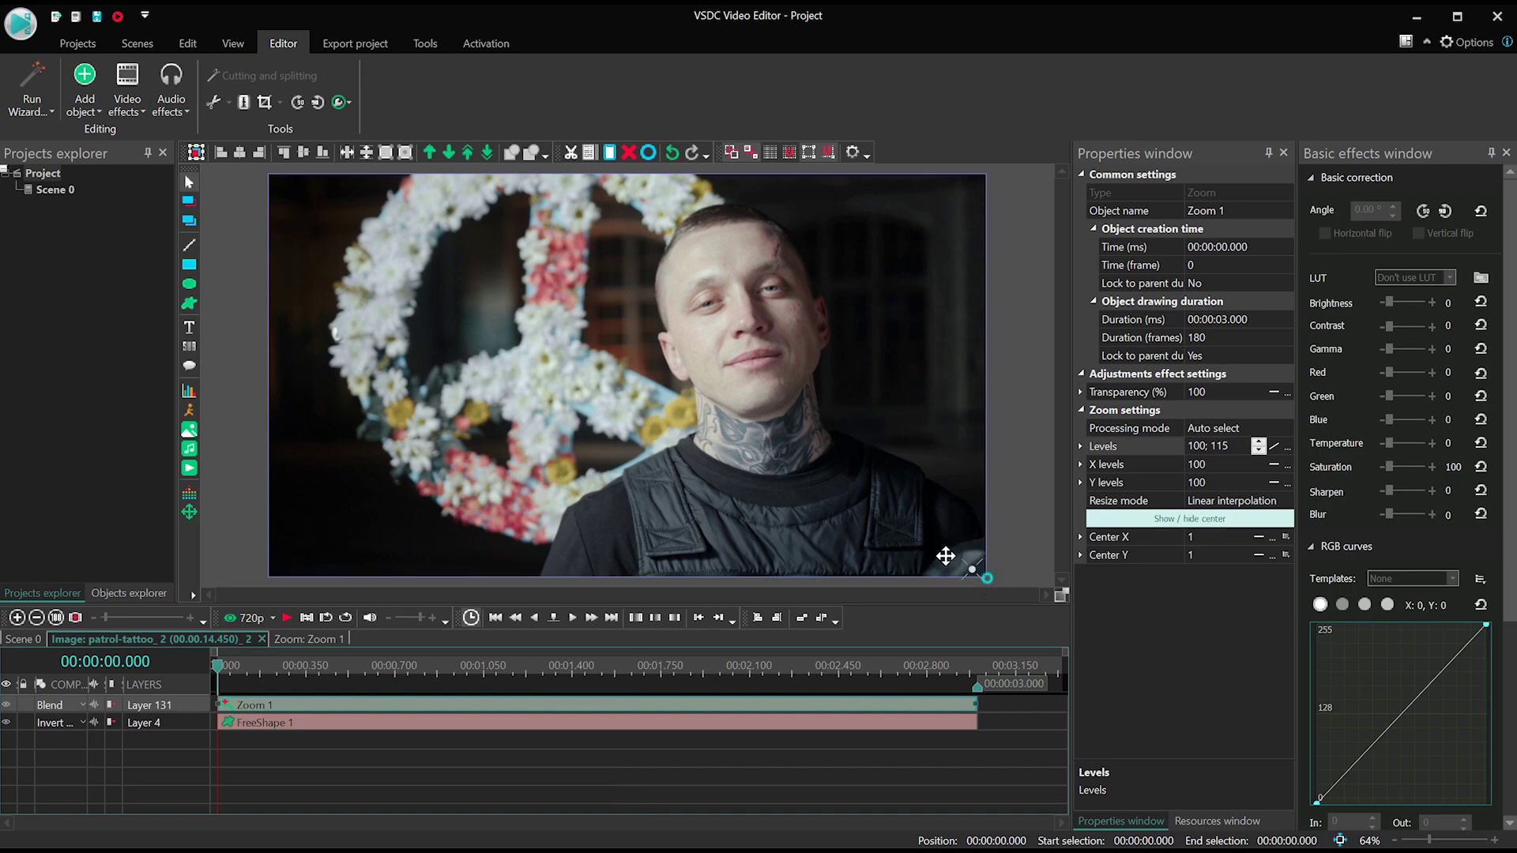
key("space")
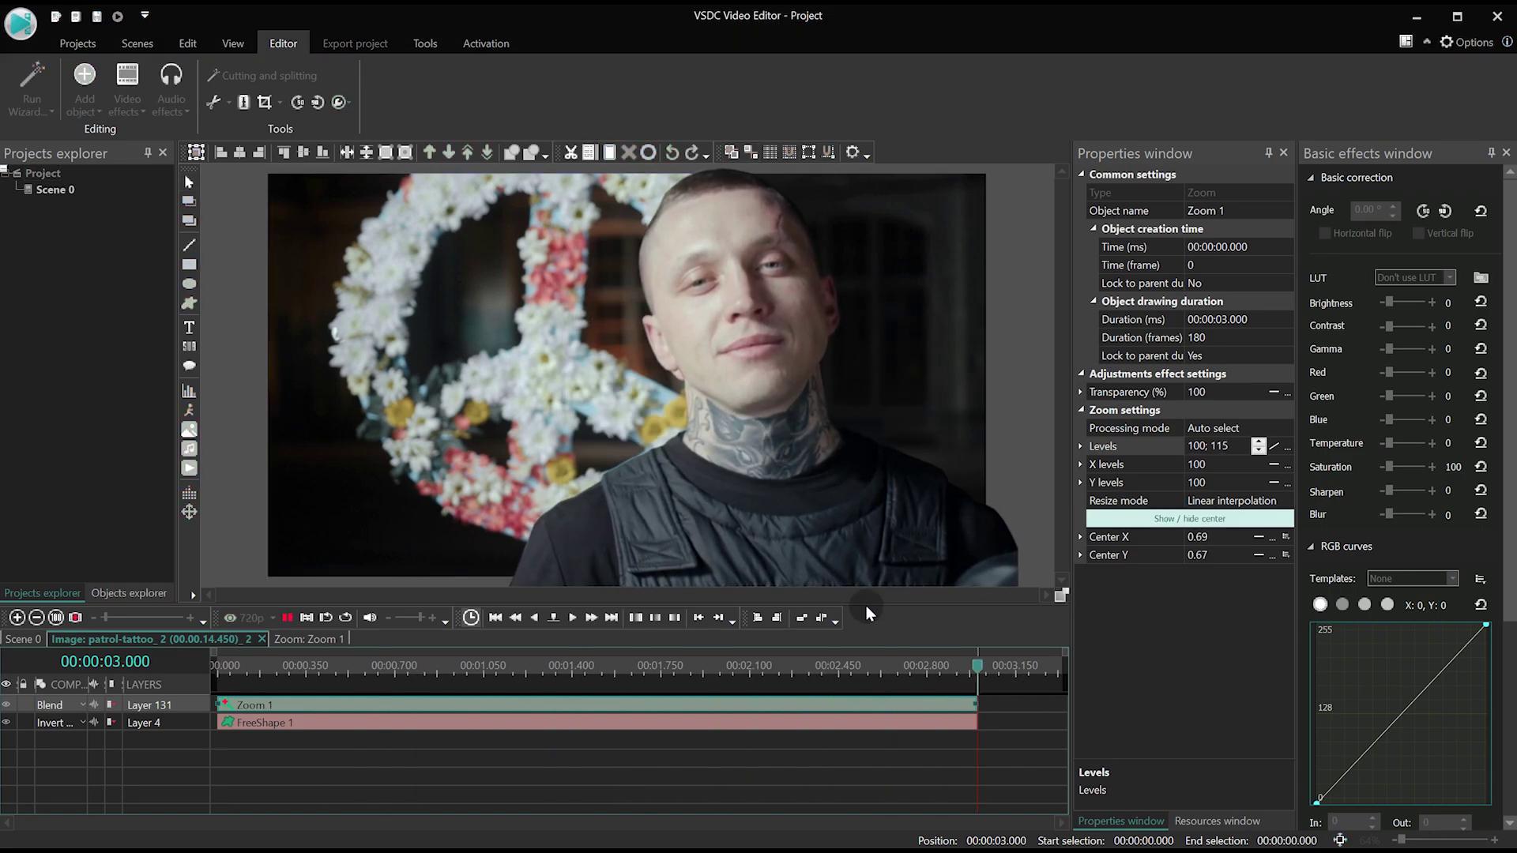
left_click_drag(980, 665, 210, 670)
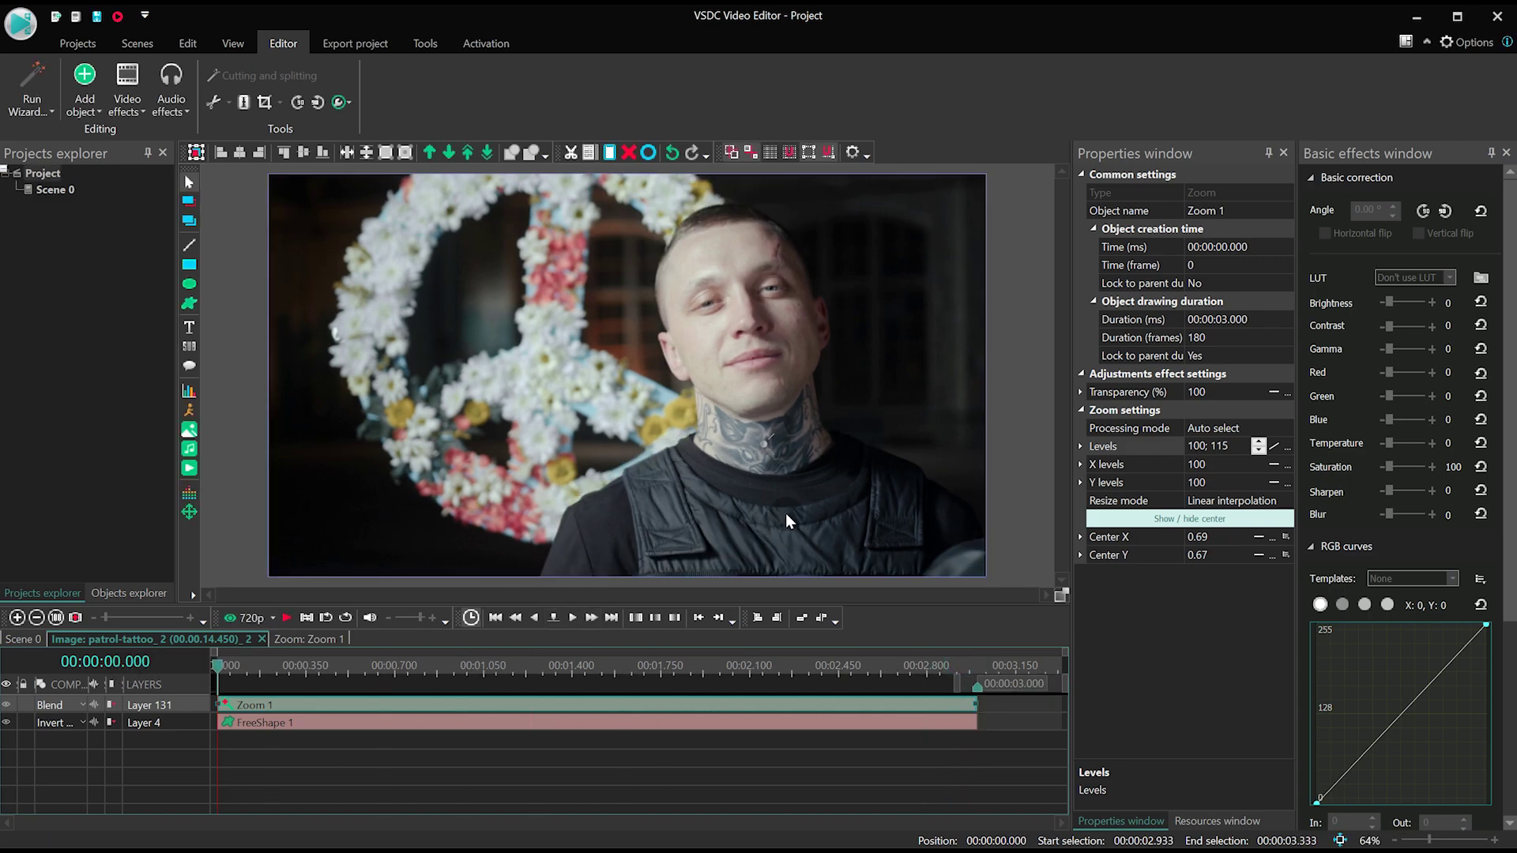
left_click(67, 637)
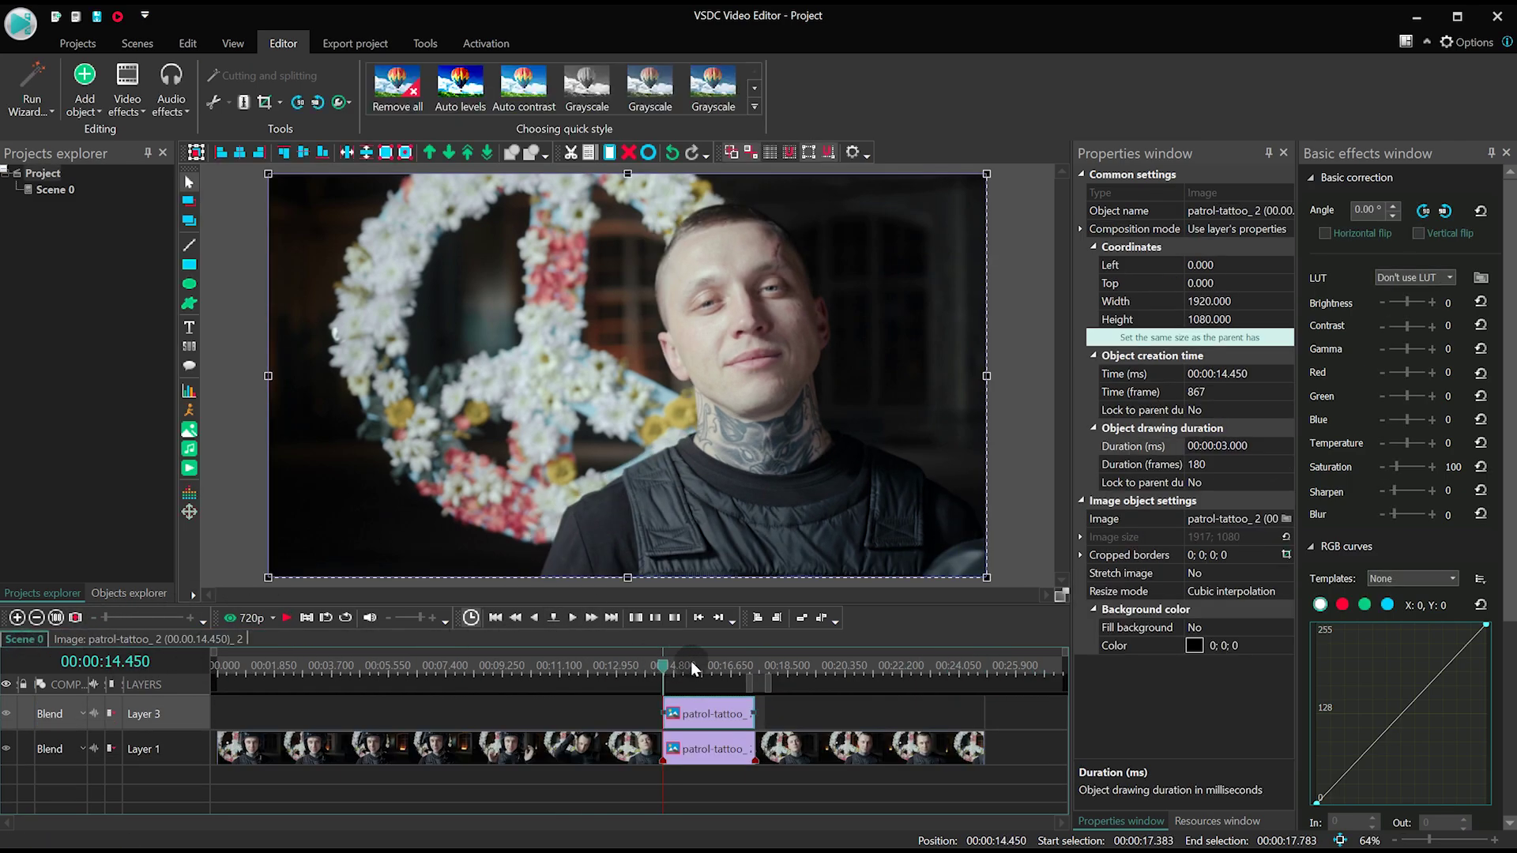
Open the Layer 1 background clip and draw a rectangle over the picture
left_click(689, 754)
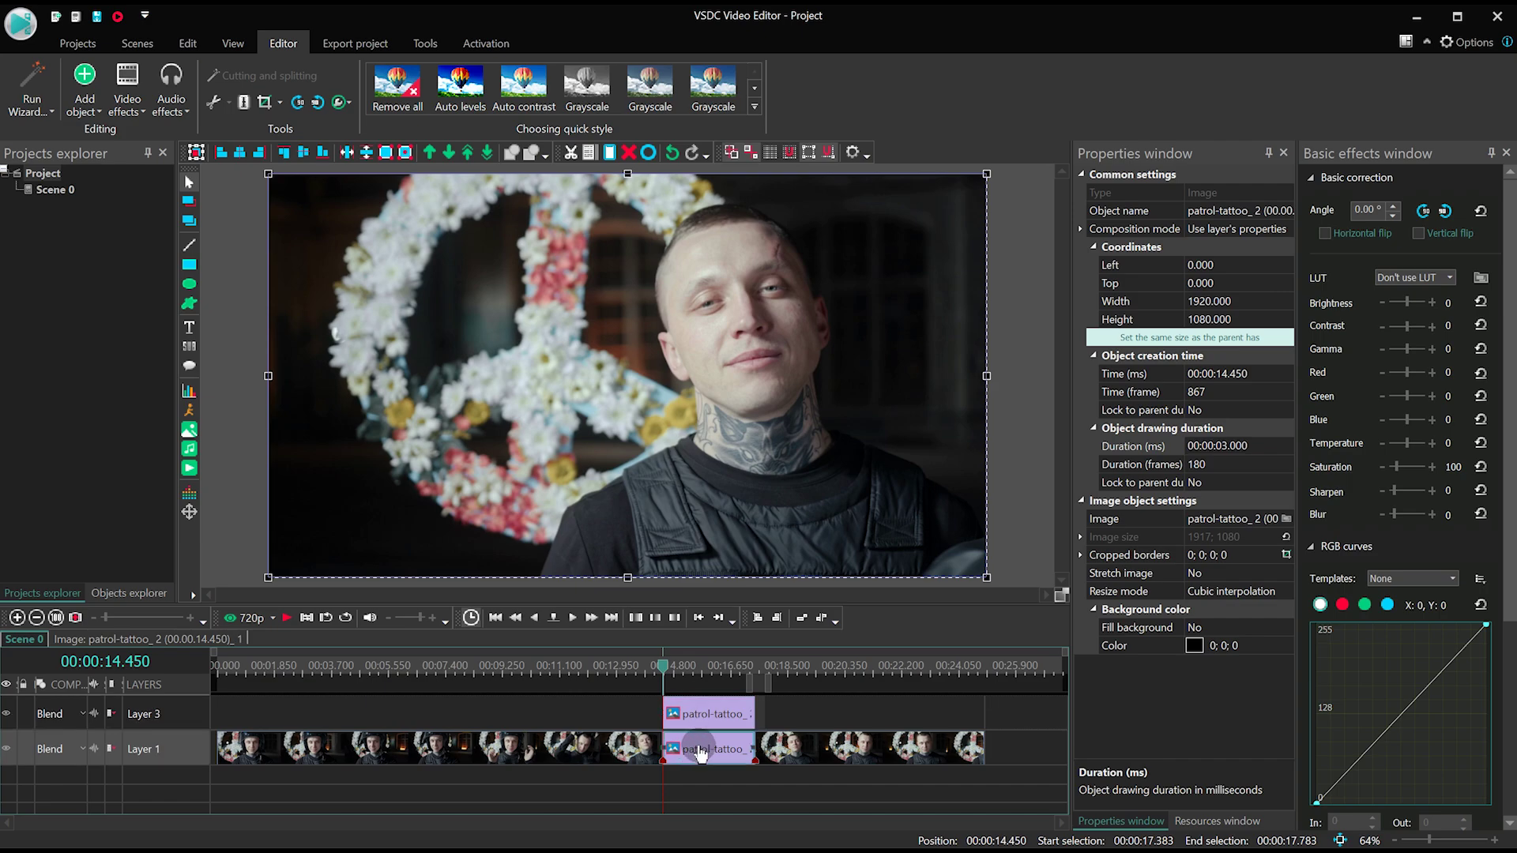
double_click(700, 752)
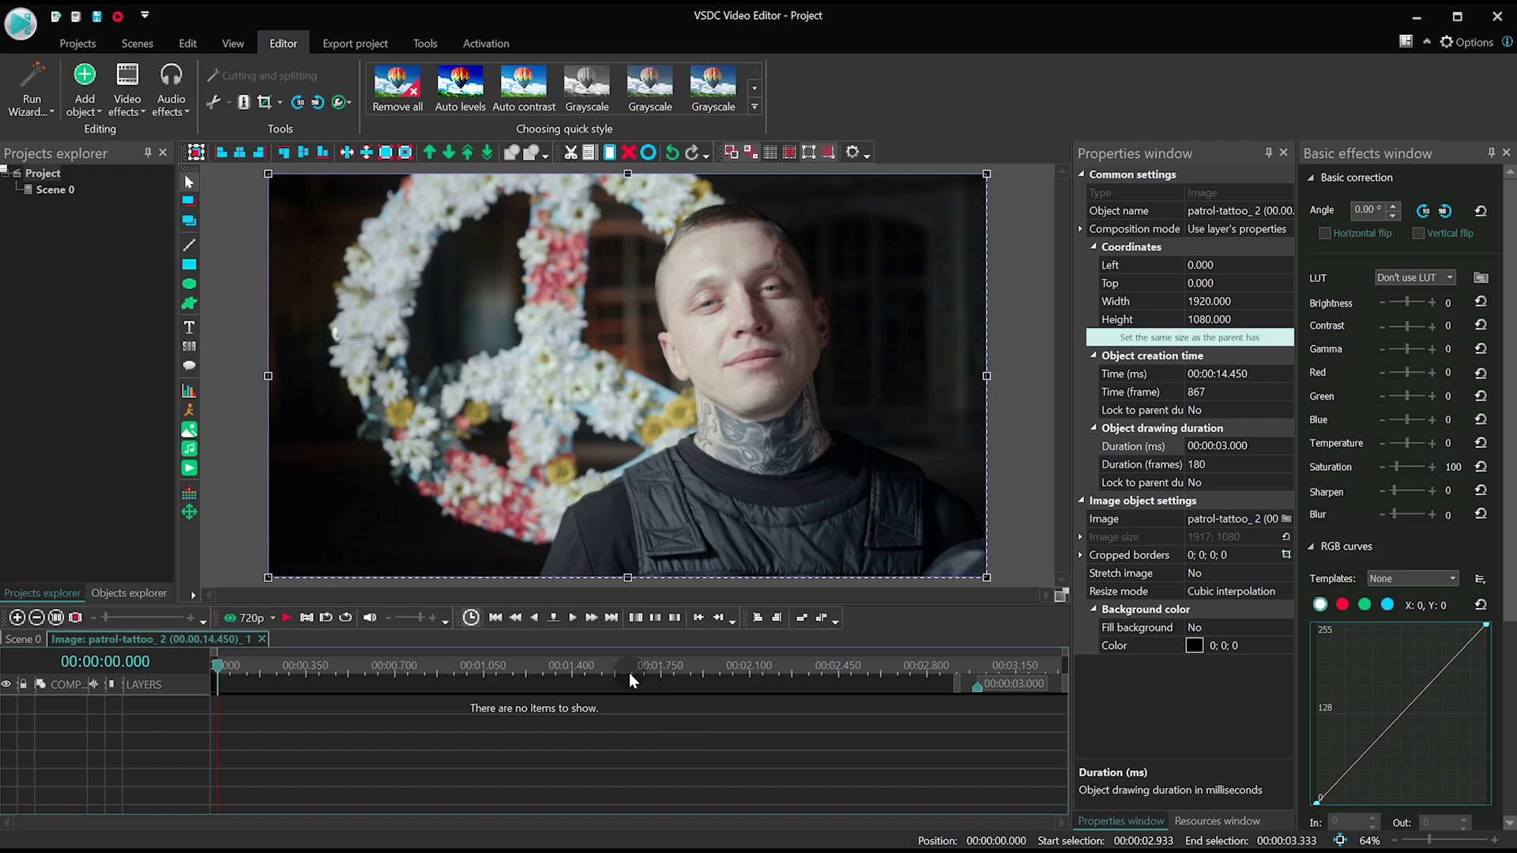
left_click(189, 273)
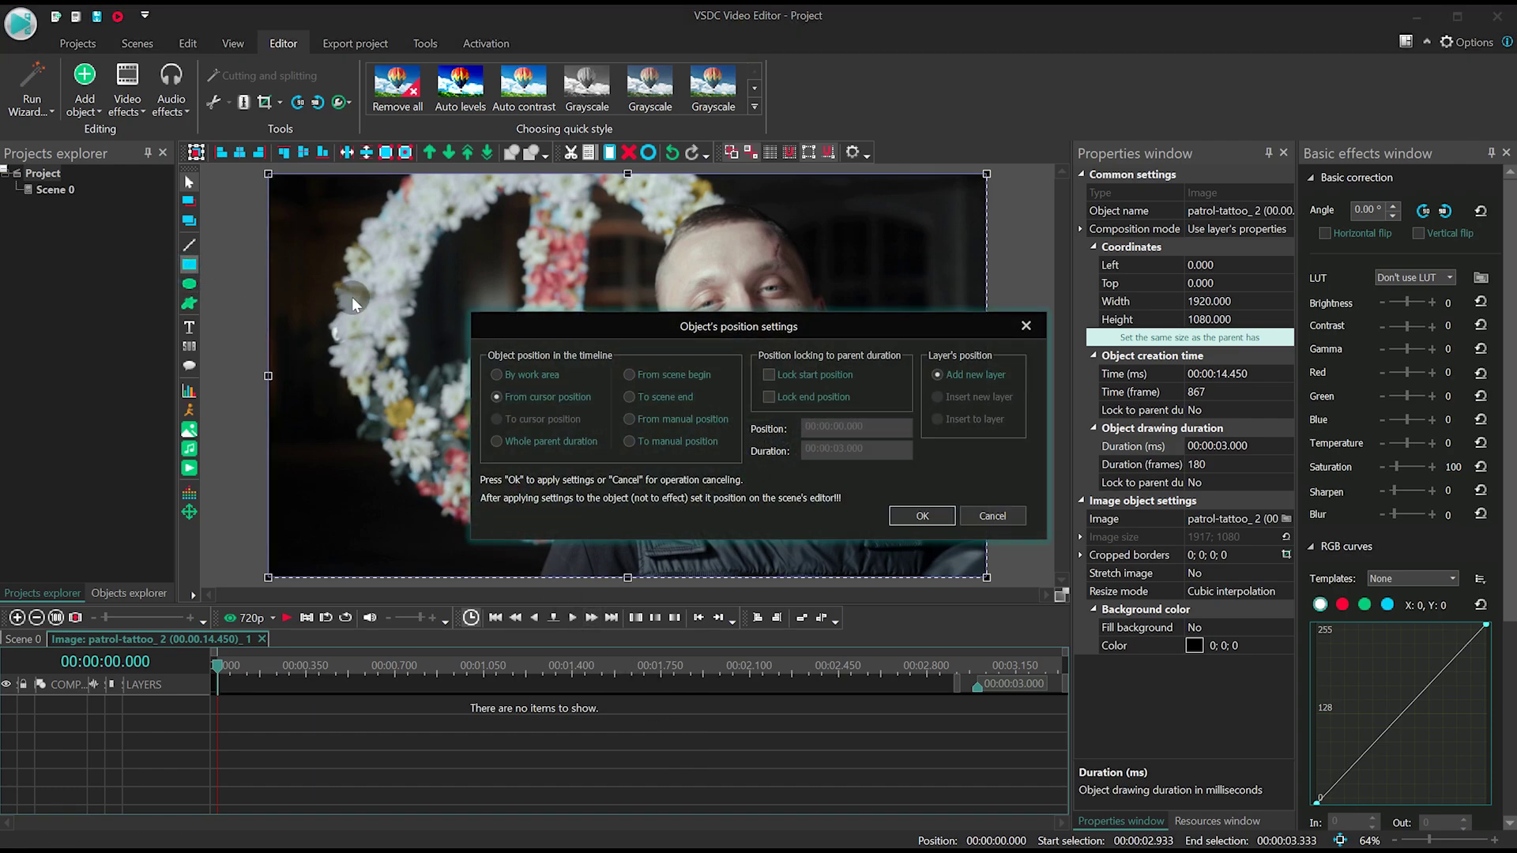
left_click(923, 516)
left_click_drag(416, 242, 873, 516)
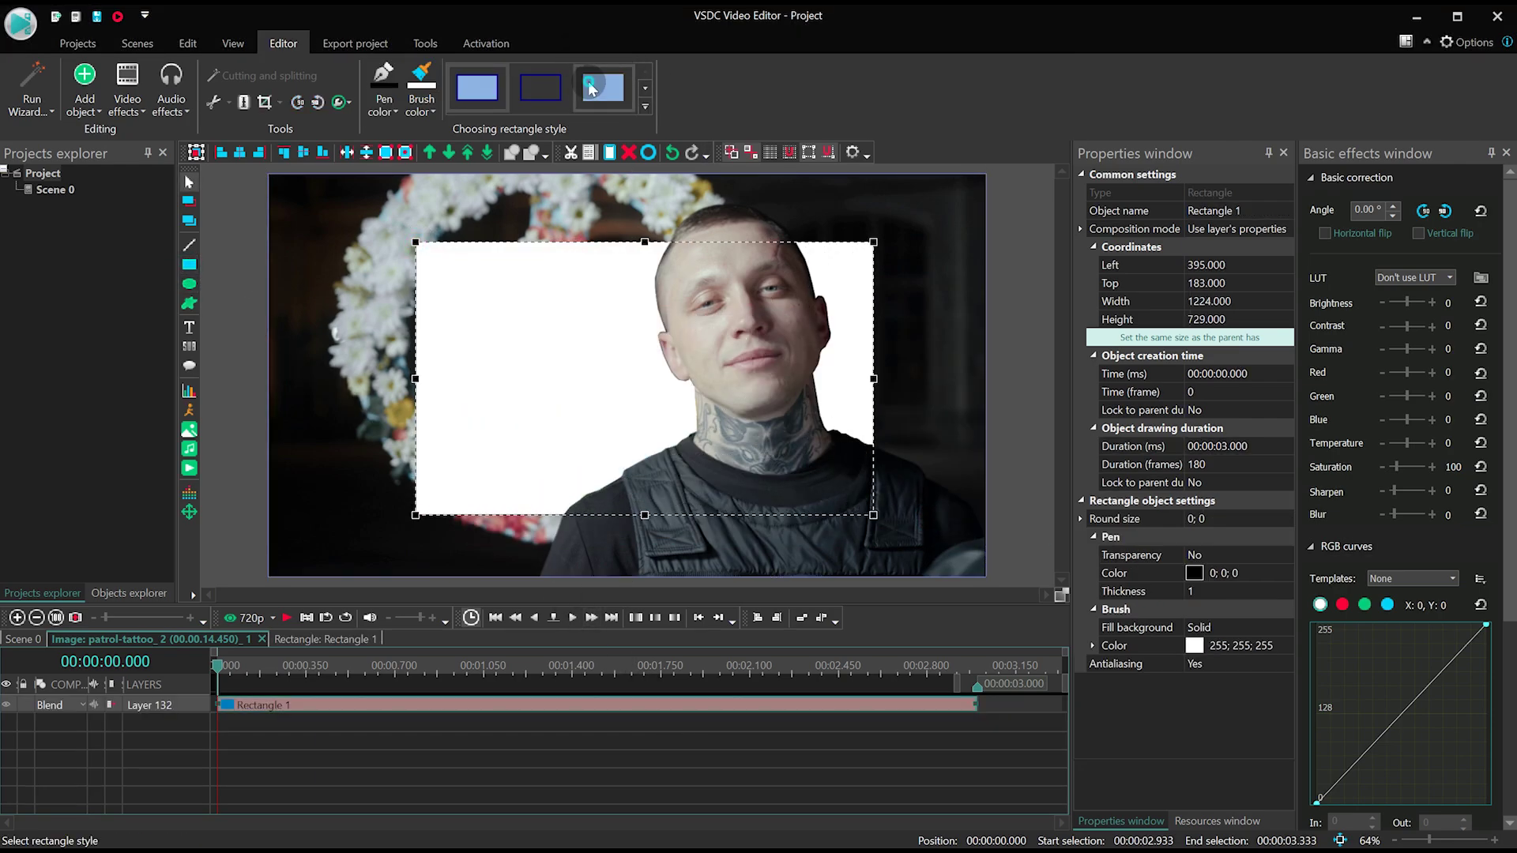
Fill the rectangle with blue (0; 36; 192) and size it to the full 1920x1080 frame
left_click(1286, 646)
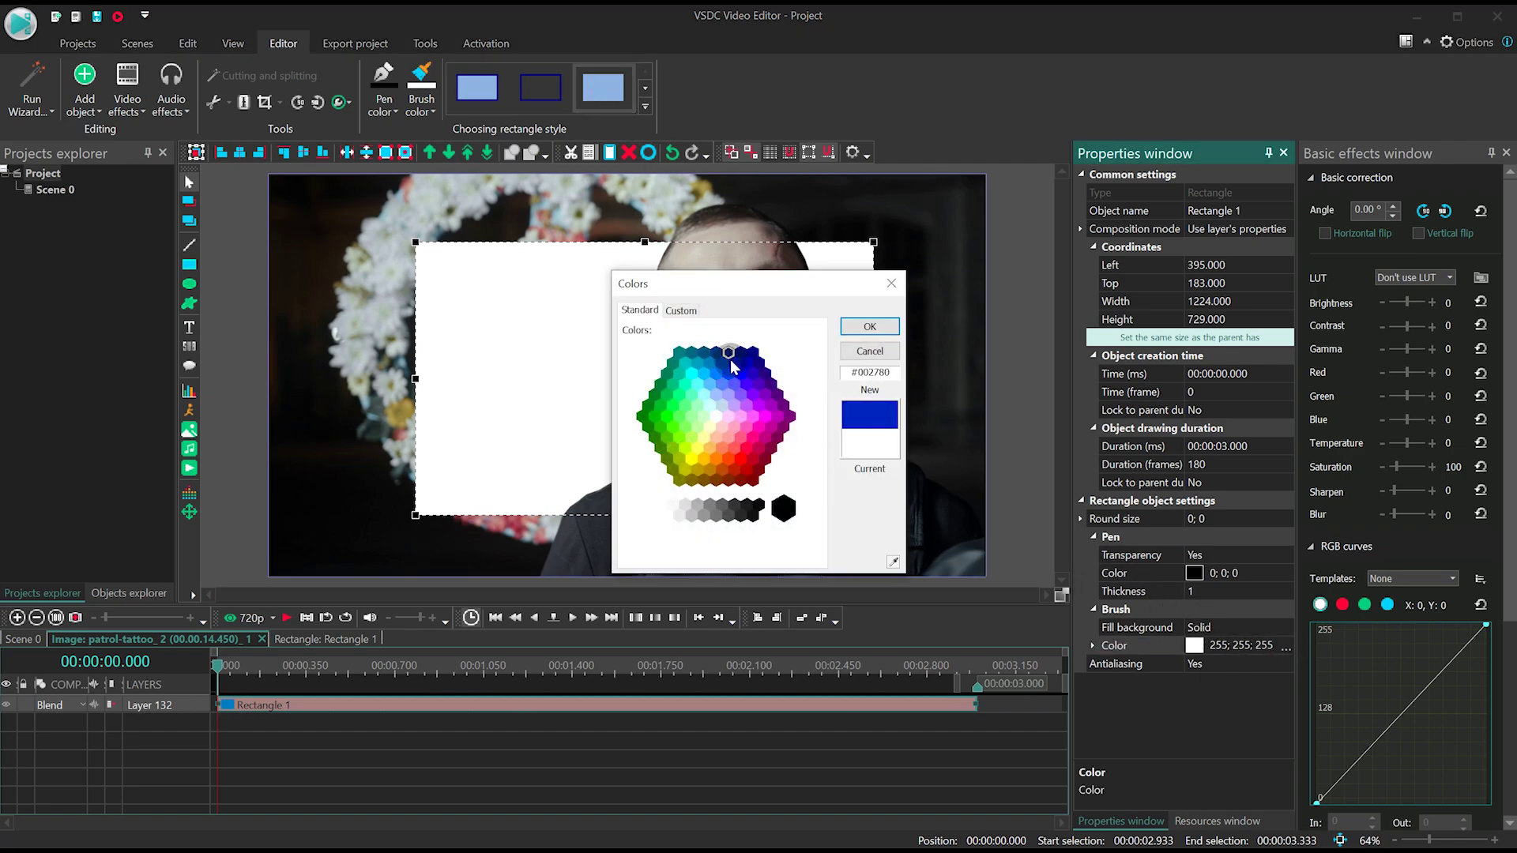
left_click(870, 326)
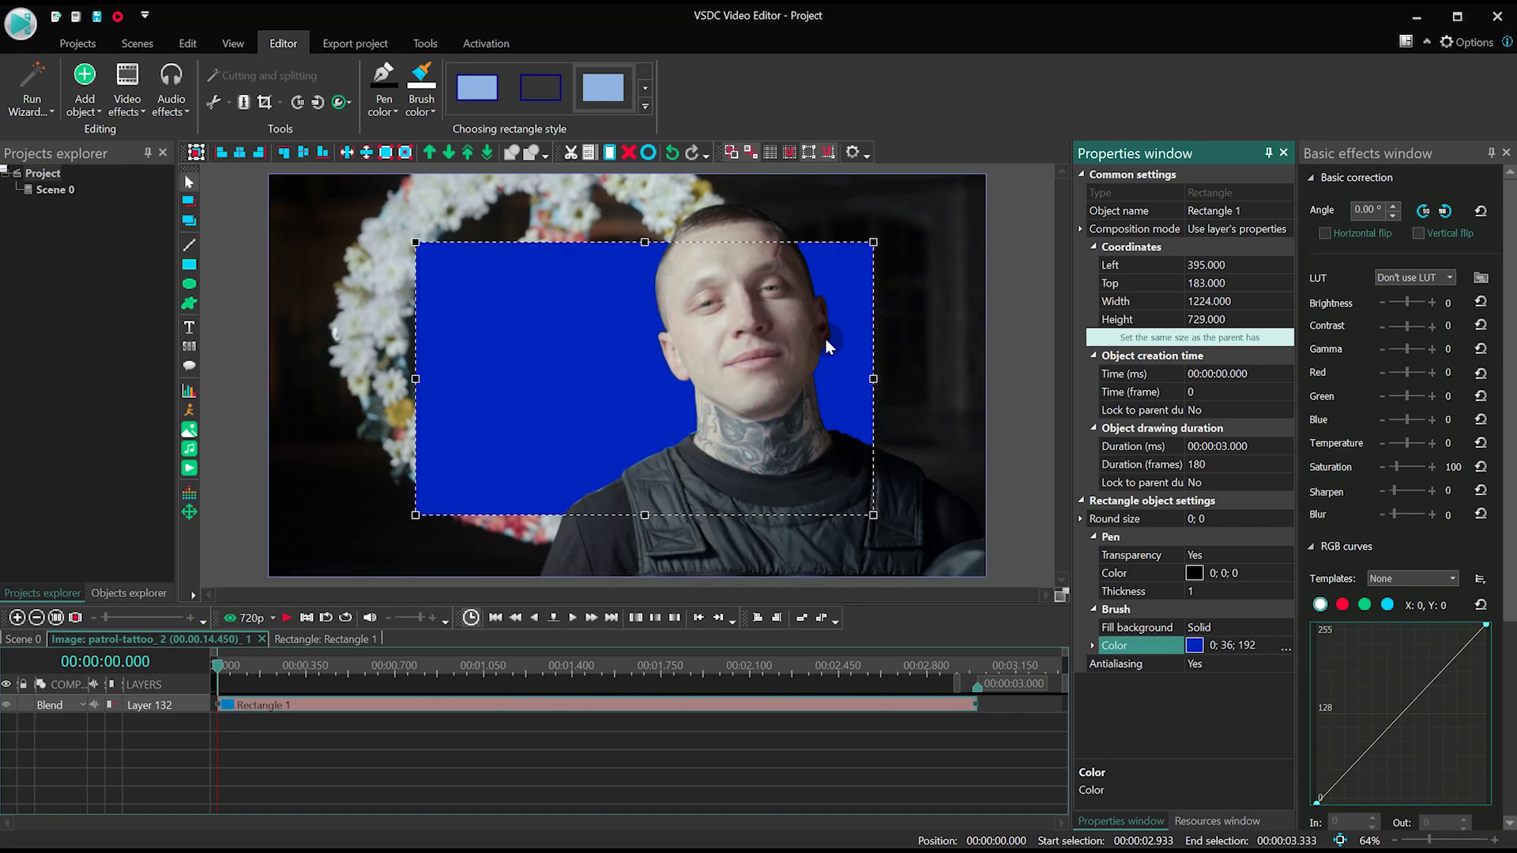
left_click(1164, 338)
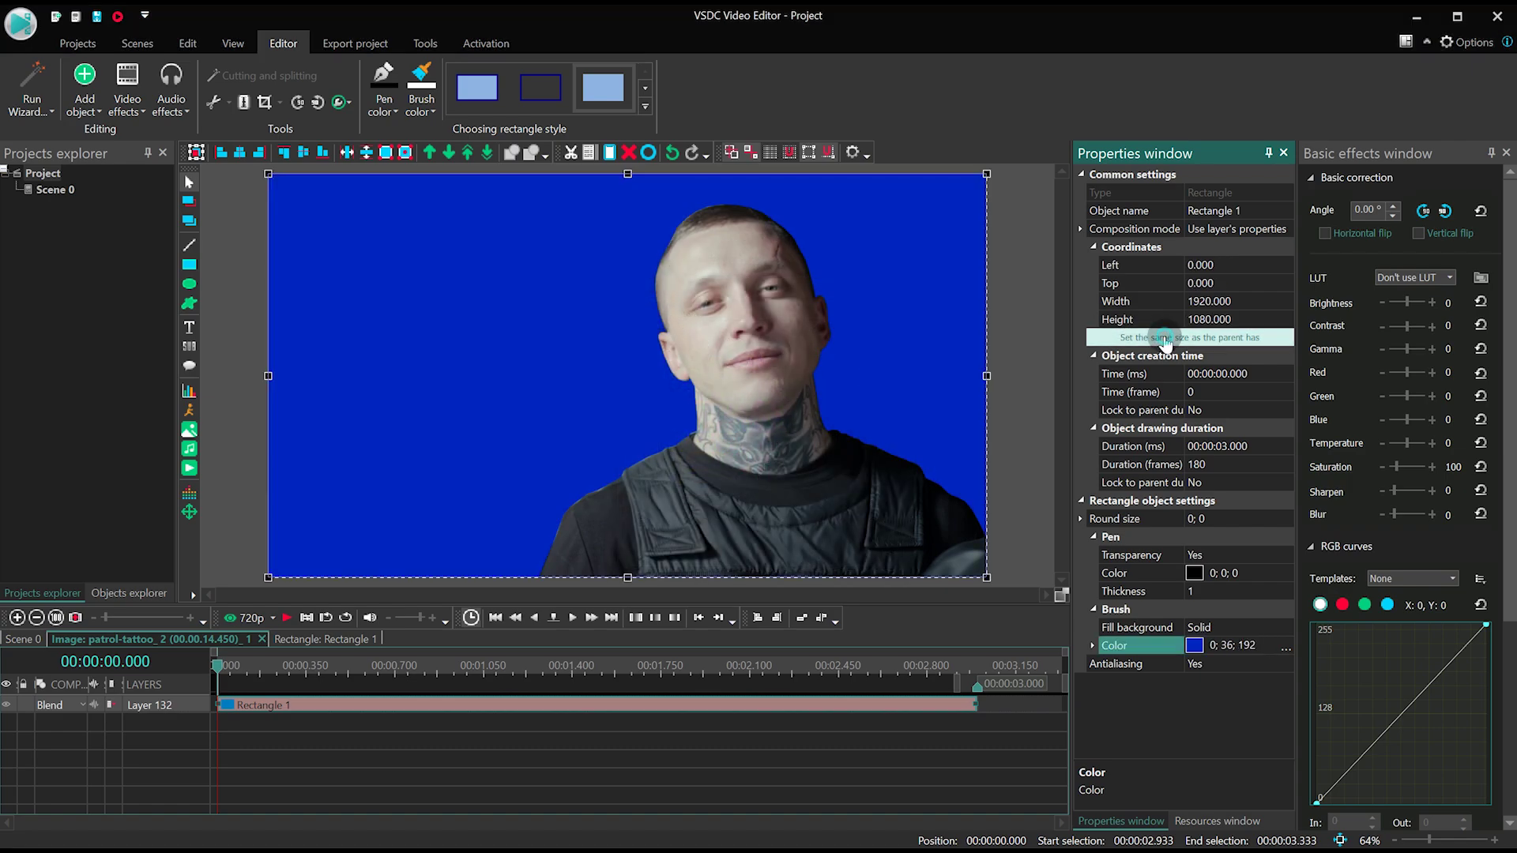
left_click(455, 732)
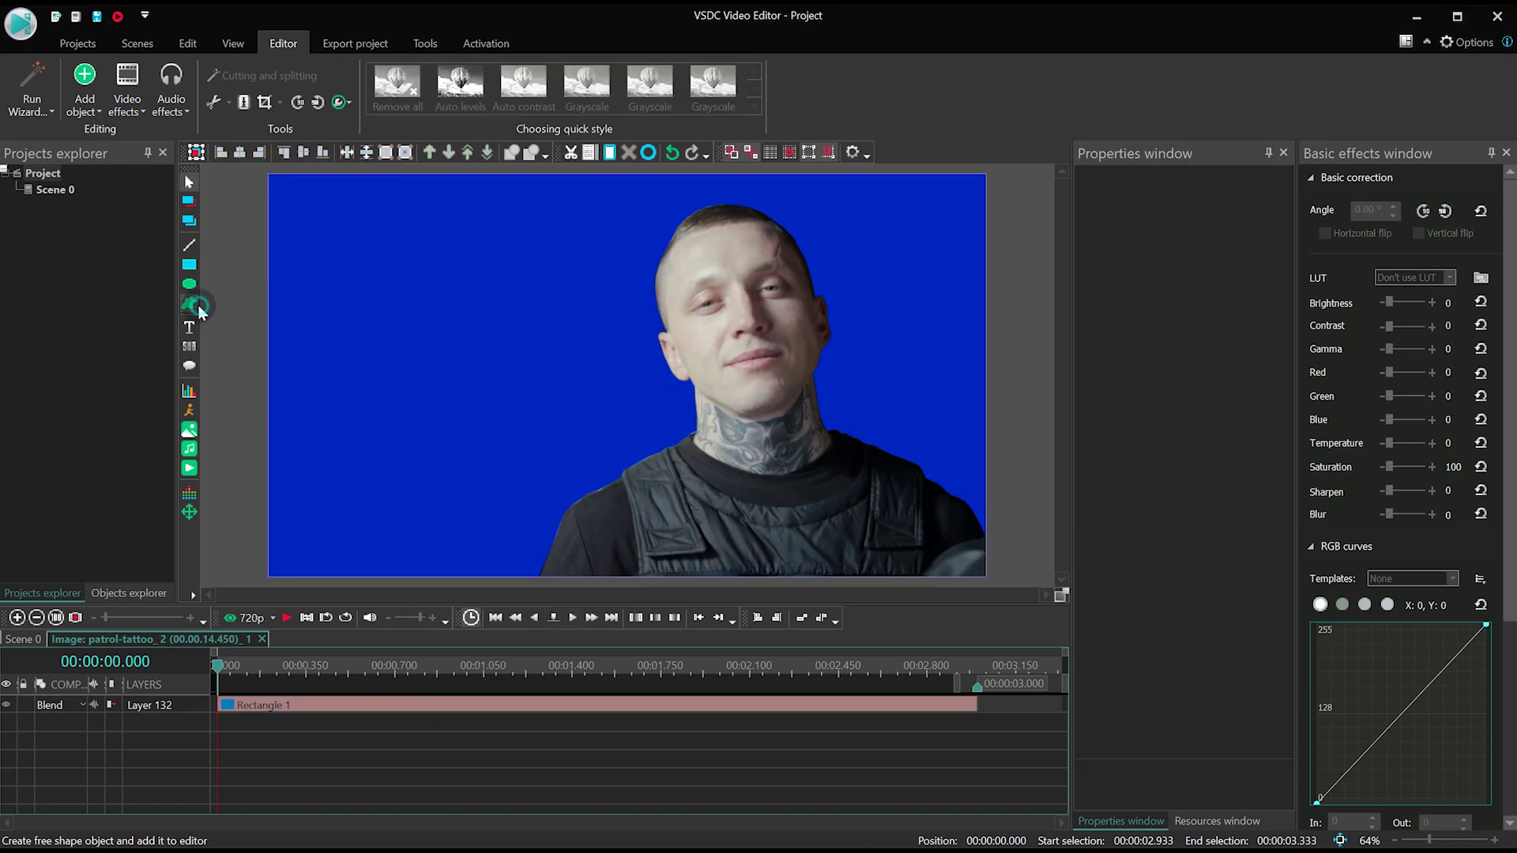
Add a black-filled paw-print shape from the gallery and rotate it about 26 degrees into place
mouse_move(291, 390)
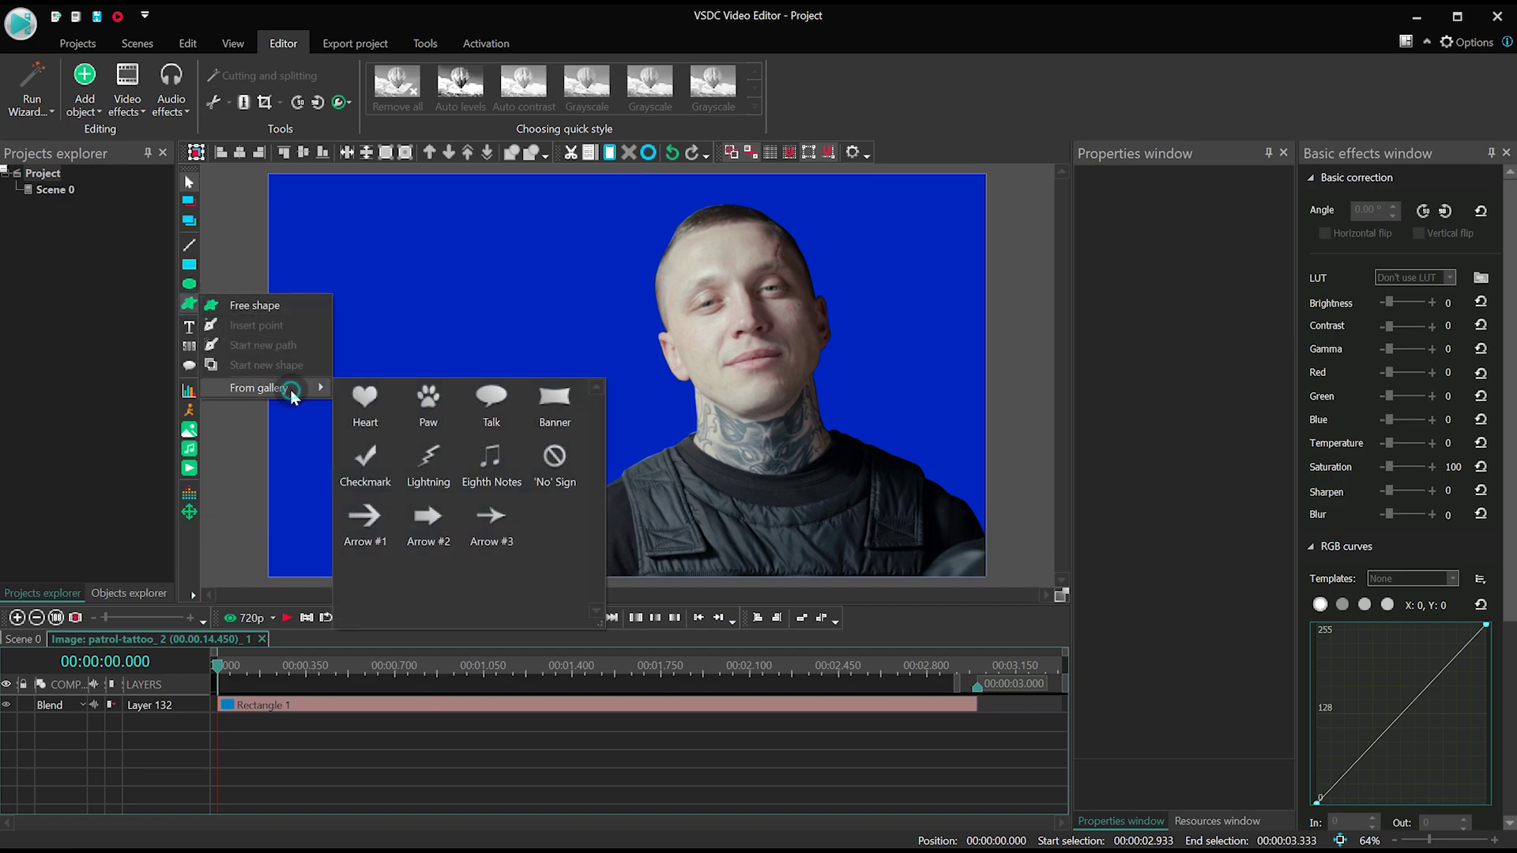
left_click(429, 408)
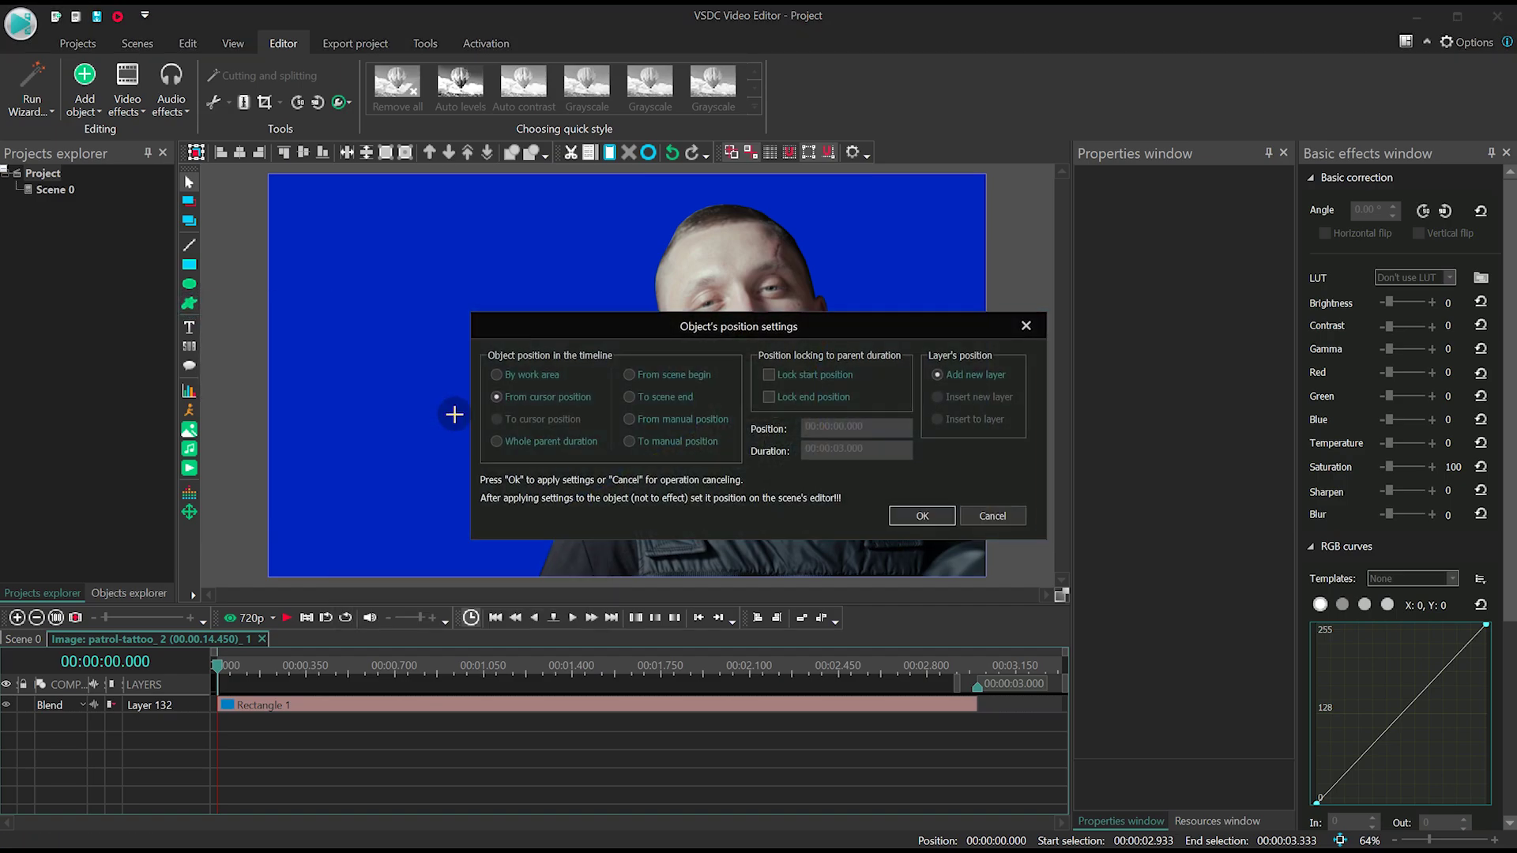
key("Return")
mouse_move(353, 229)
left_mouse_down()
mouse_move(623, 400)
mouse_move(640, 522)
left_mouse_up()
left_click(1286, 629)
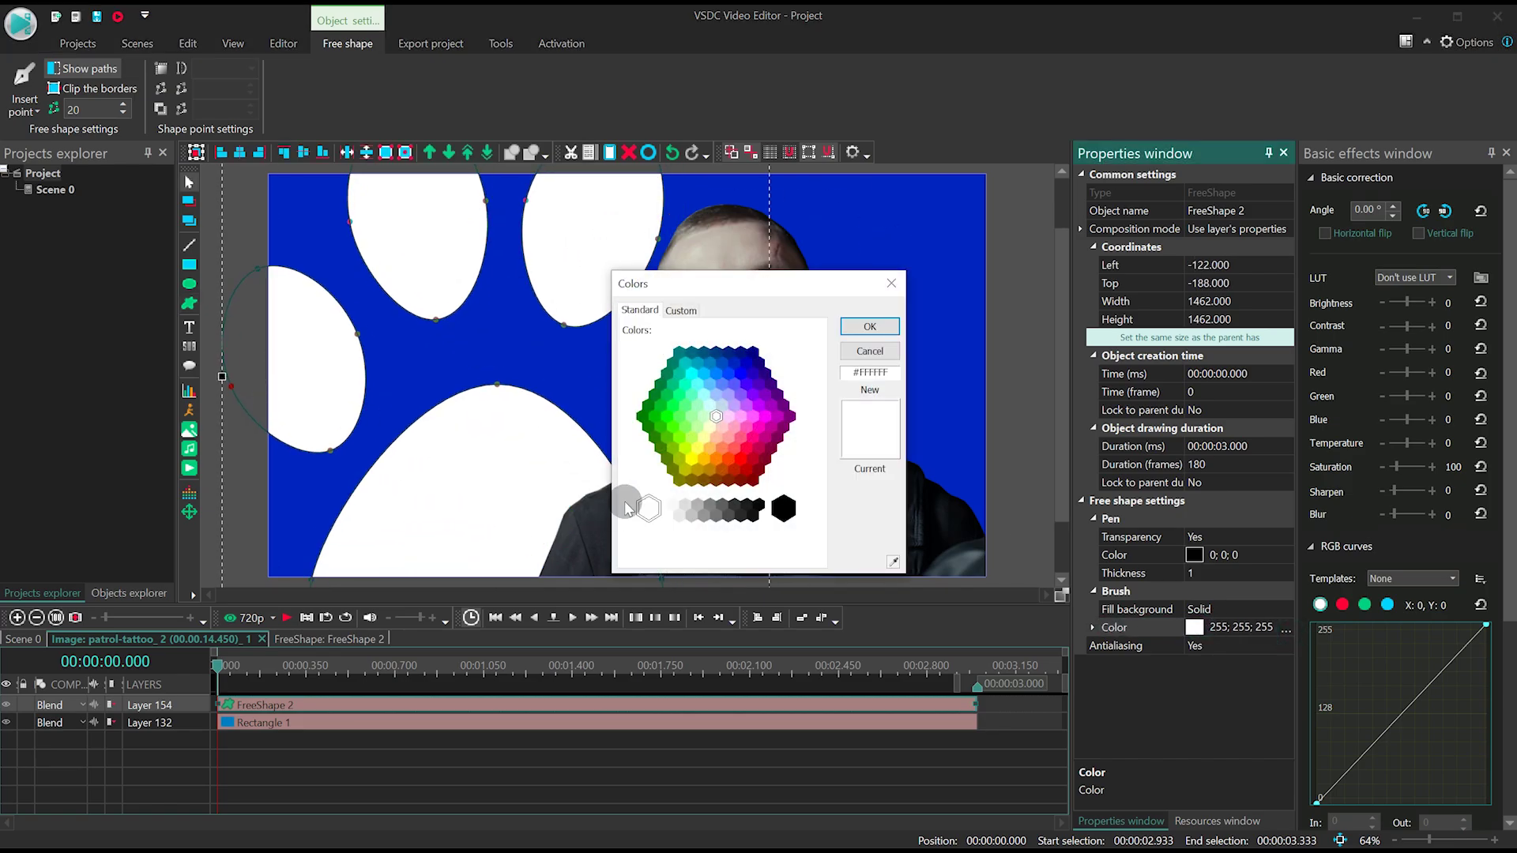
left_click(782, 508)
left_click(869, 326)
left_click_drag(573, 254, 576, 324)
left_click_drag(774, 173, 867, 321)
left_click_drag(616, 338, 549, 264)
Add a second paw-print shape for the white paw and move it upward
left_click(189, 303)
mouse_move(264, 389)
left_click(430, 406)
key("Return")
left_click_drag(794, 257, 1027, 565)
mouse_move(891, 476)
left_mouse_down()
mouse_move(890, 348)
mouse_move(850, 331)
mouse_move(937, 227)
mouse_move(922, 290)
left_mouse_up()
Insert a pink-filled No Sign shape from the gallery, then delete it
left_click(188, 304)
mouse_move(271, 389)
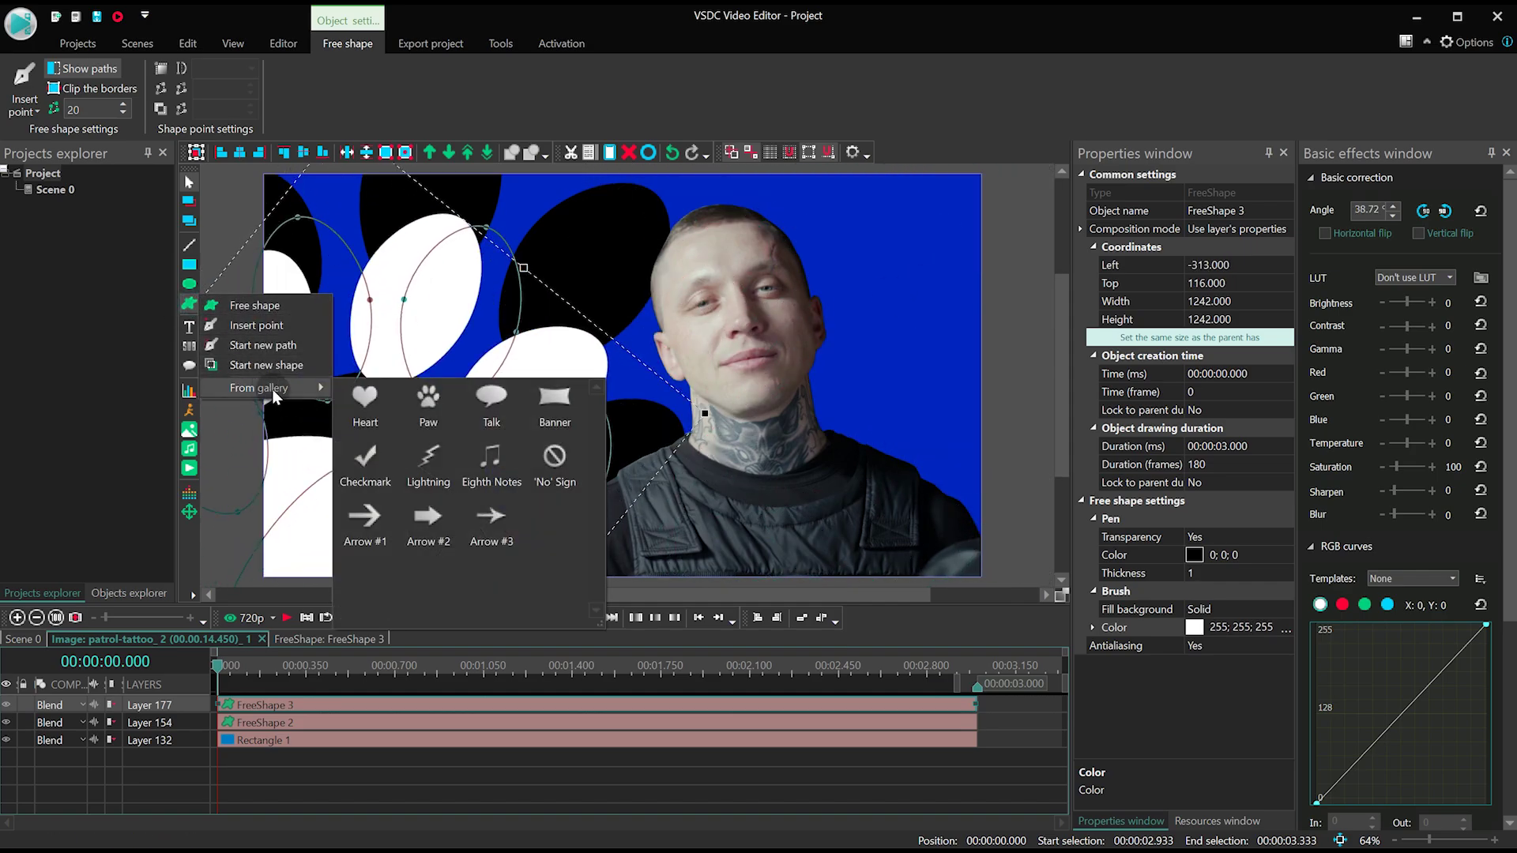
left_click(557, 456)
key("Return")
left_click_drag(500, 193, 932, 577)
left_click(1286, 630)
left_click(753, 438)
key("Return")
left_click_drag(917, 370, 745, 285)
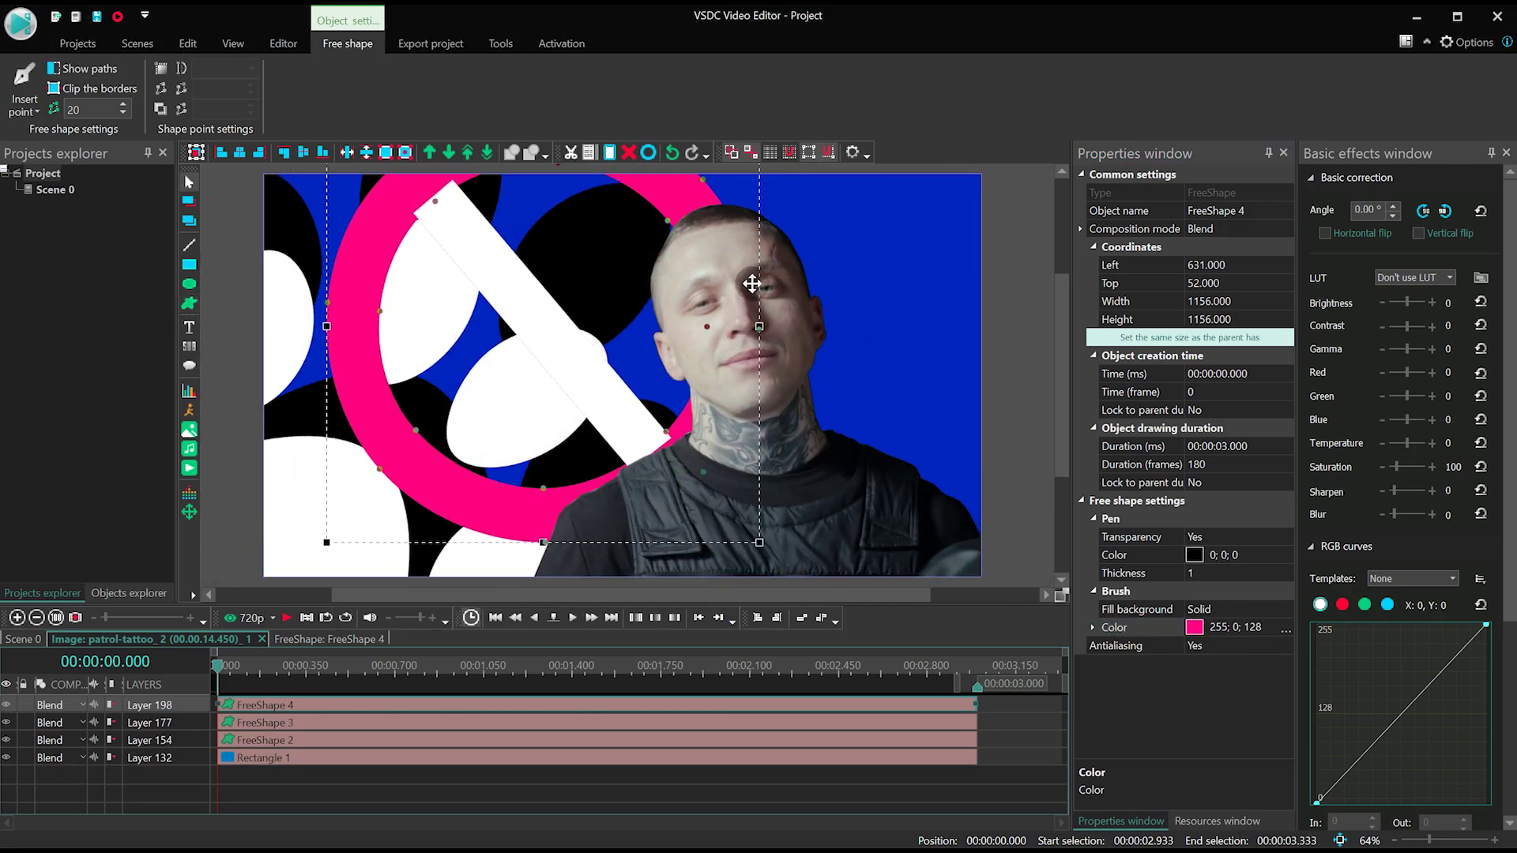
key("Delete")
Add a third paw-print shape filled pink, then enlarge and reposition it
left_click(189, 303)
mouse_move(268, 388)
left_click(433, 403)
key("Return")
left_click_drag(529, 241, 876, 473)
left_click(1286, 629)
left_click(751, 444)
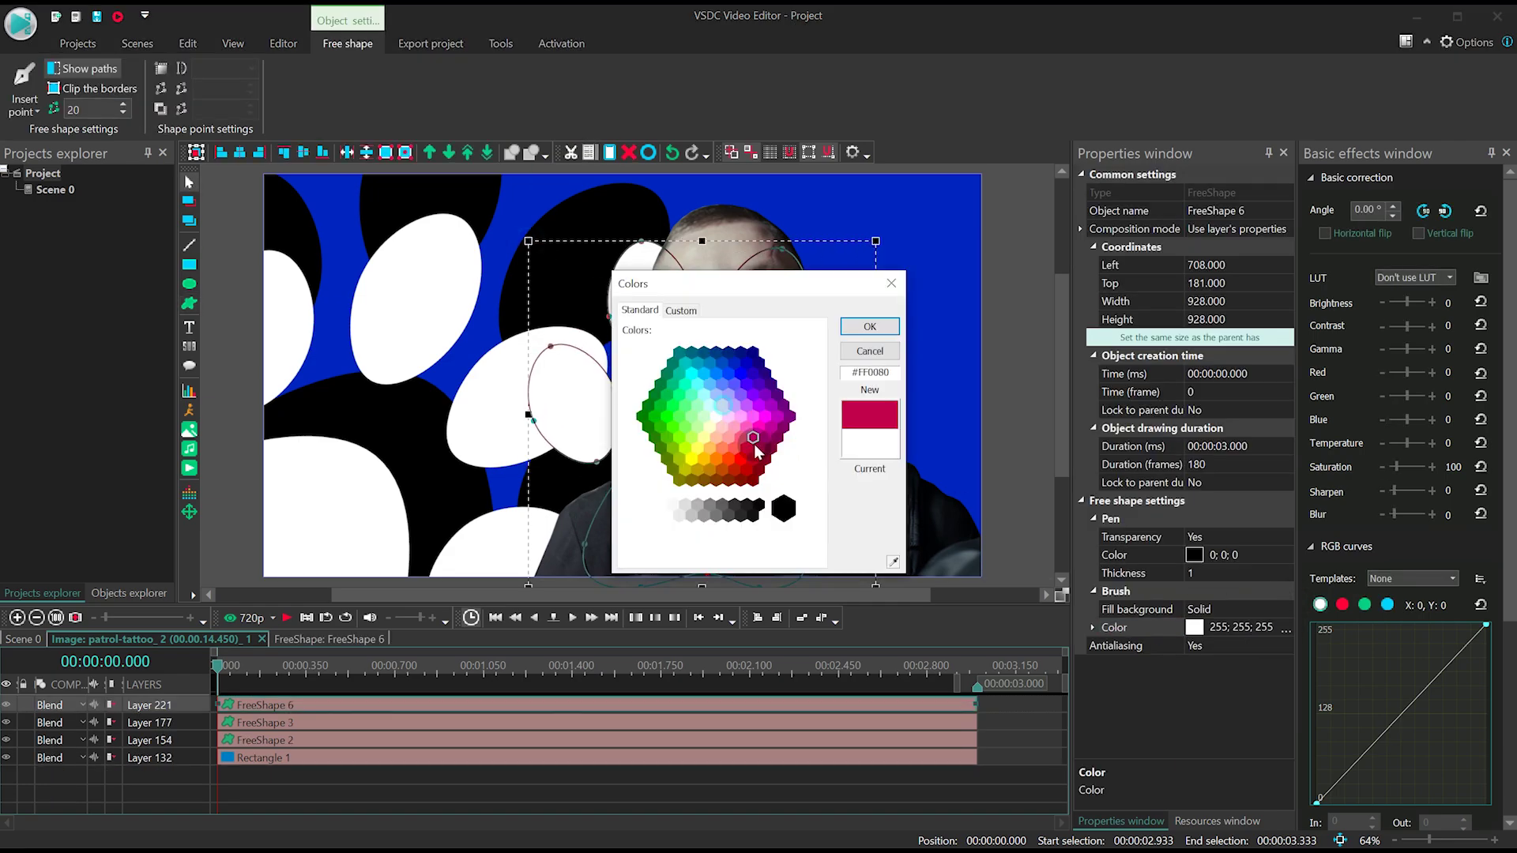
left_click(869, 328)
left_click_drag(876, 241, 1055, 71)
left_click_drag(735, 332, 661, 482)
Rotate the pink paw to about 222 degrees and fine-tune its size and position
left_click_drag(979, 224, 314, 521)
left_click_drag(1061, 379, 1061, 381)
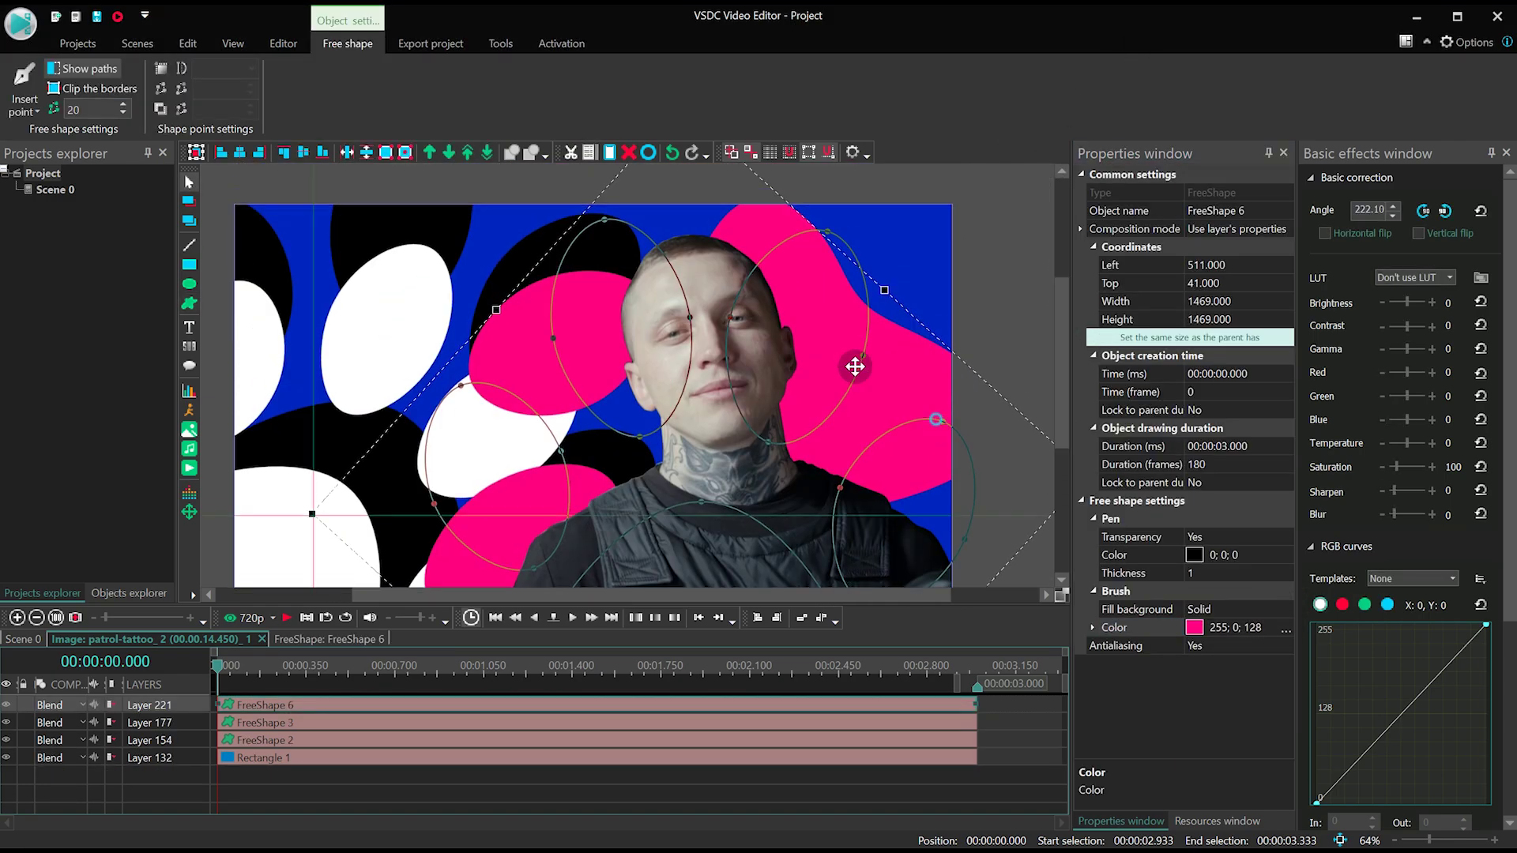
left_click_drag(853, 366, 688, 237)
left_click_drag(909, 334, 1050, 305)
left_click_drag(766, 269, 728, 316)
left_click_drag(711, 595, 632, 595)
left_click_drag(154, 705, 156, 723)
mouse_move(158, 742)
left_mouse_down()
mouse_move(163, 725)
mouse_move(160, 741)
left_mouse_up()
mouse_move(160, 741)
left_mouse_down()
mouse_move(159, 725)
mouse_move(159, 741)
left_mouse_up()
left_click_drag(500, 595, 487, 596)
left_click_drag(1061, 350, 1061, 360)
Hide the white and pink paw layers, leaving the black paw selected
left_click(1037, 360)
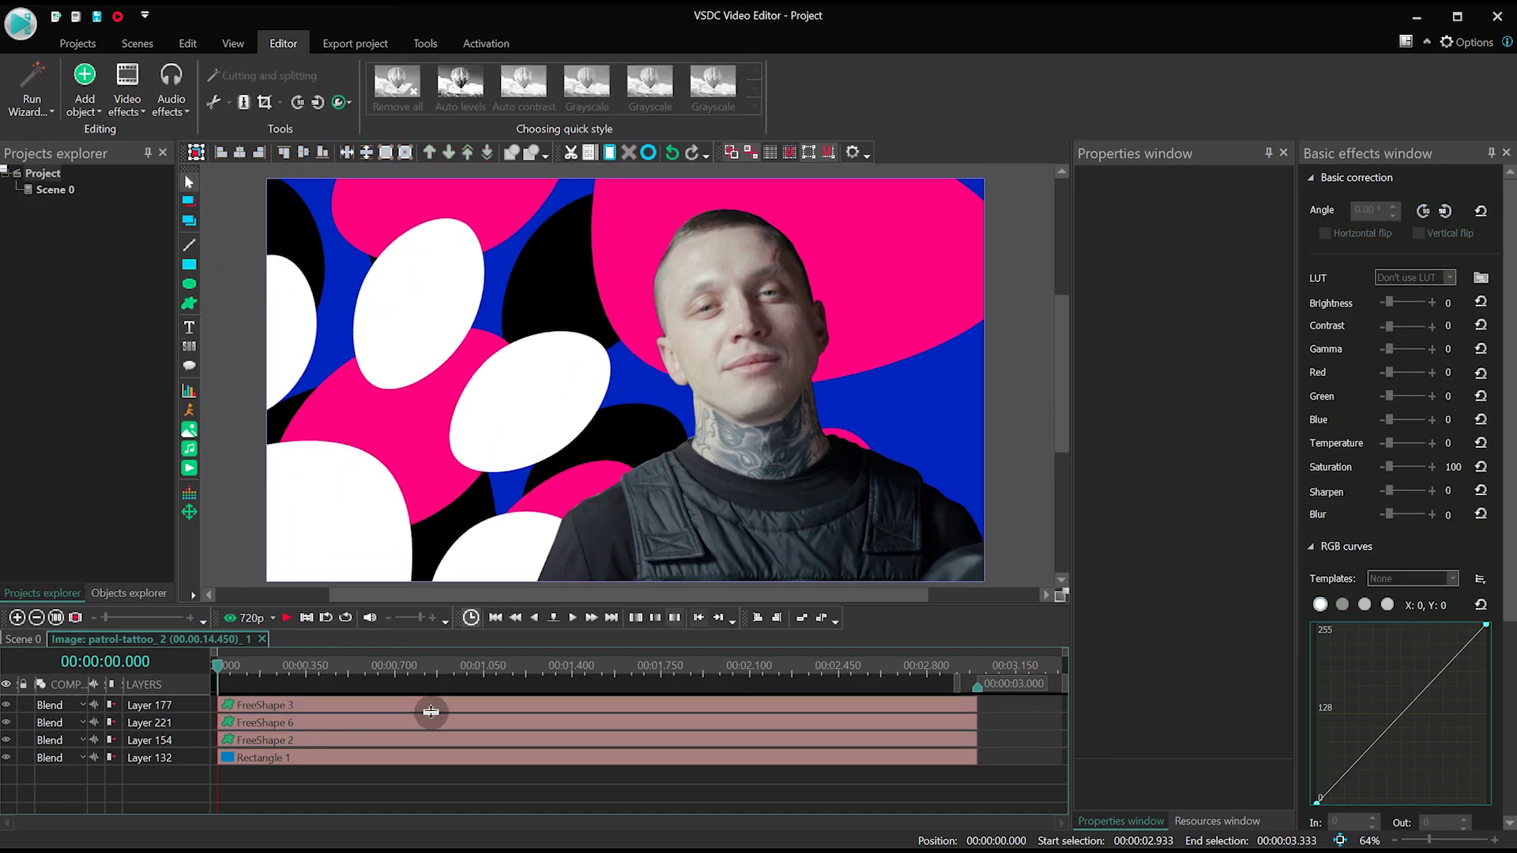
left_click(255, 705)
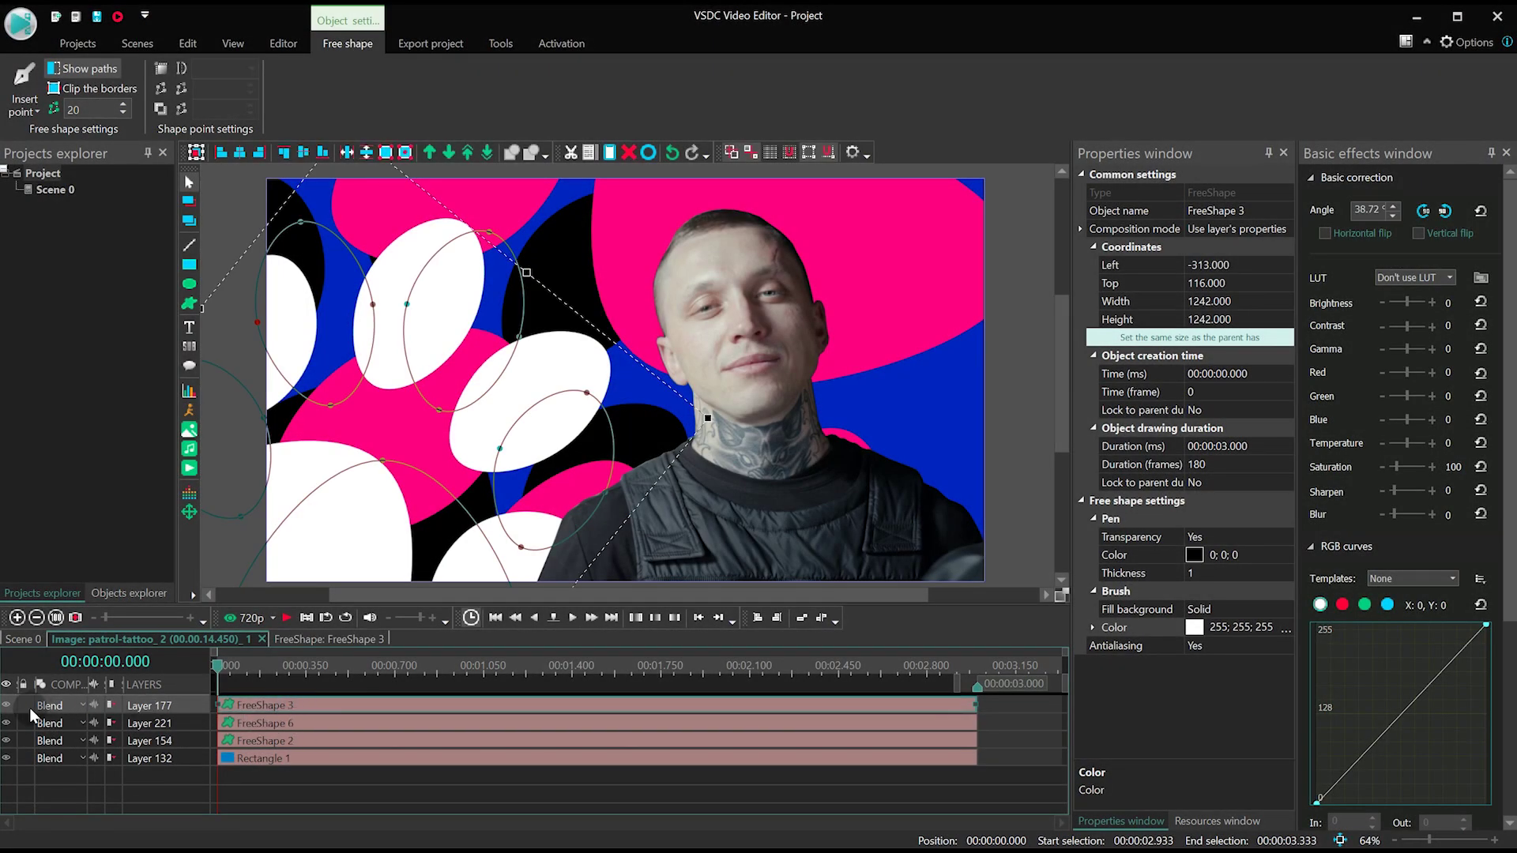
left_click(9, 706)
left_click(8, 722)
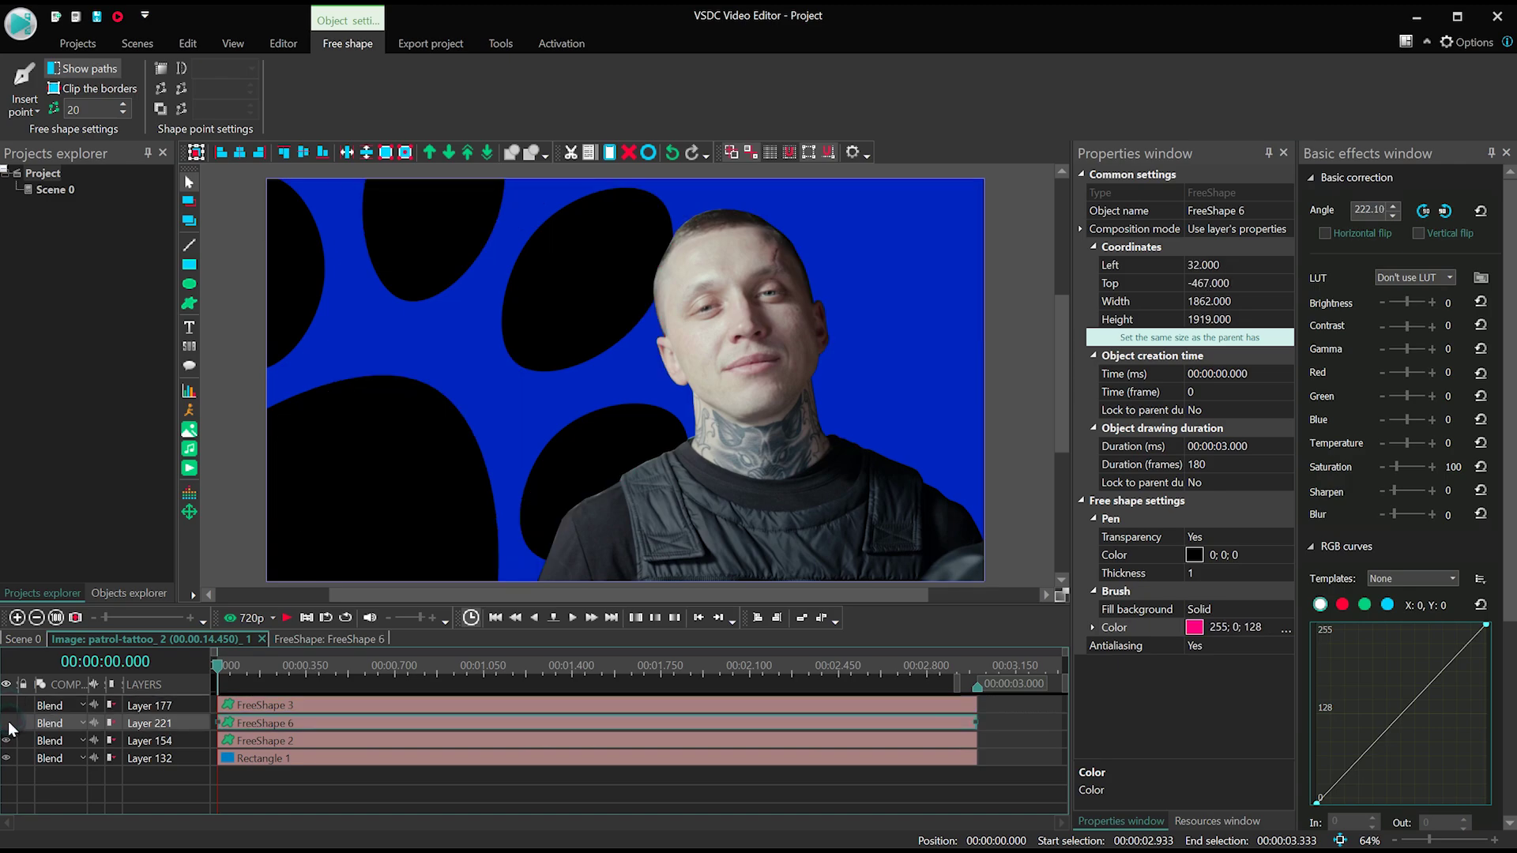
left_click(8, 722)
left_click(8, 723)
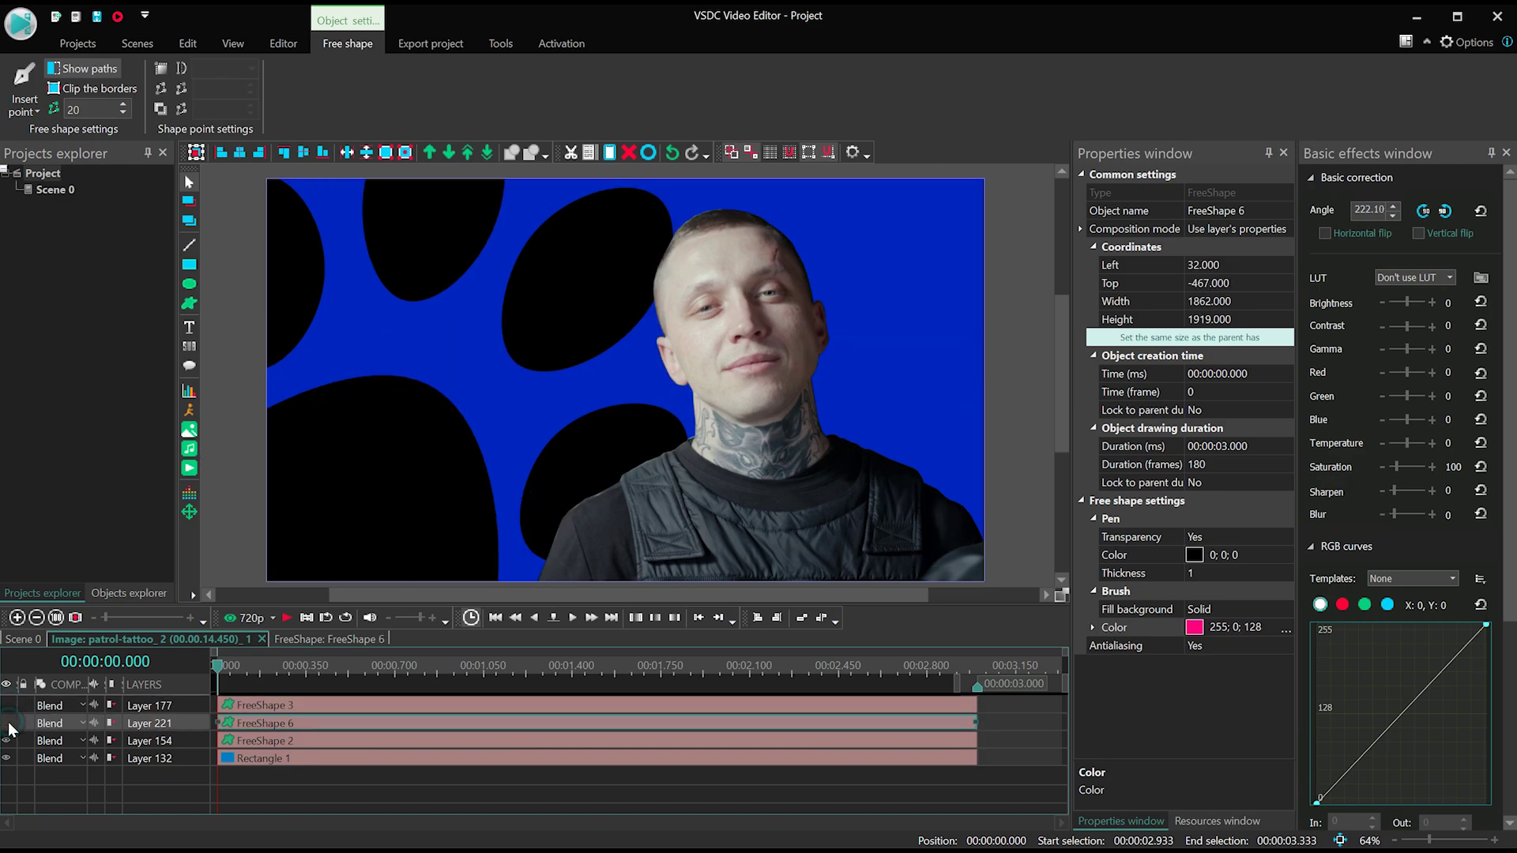
left_click(294, 742)
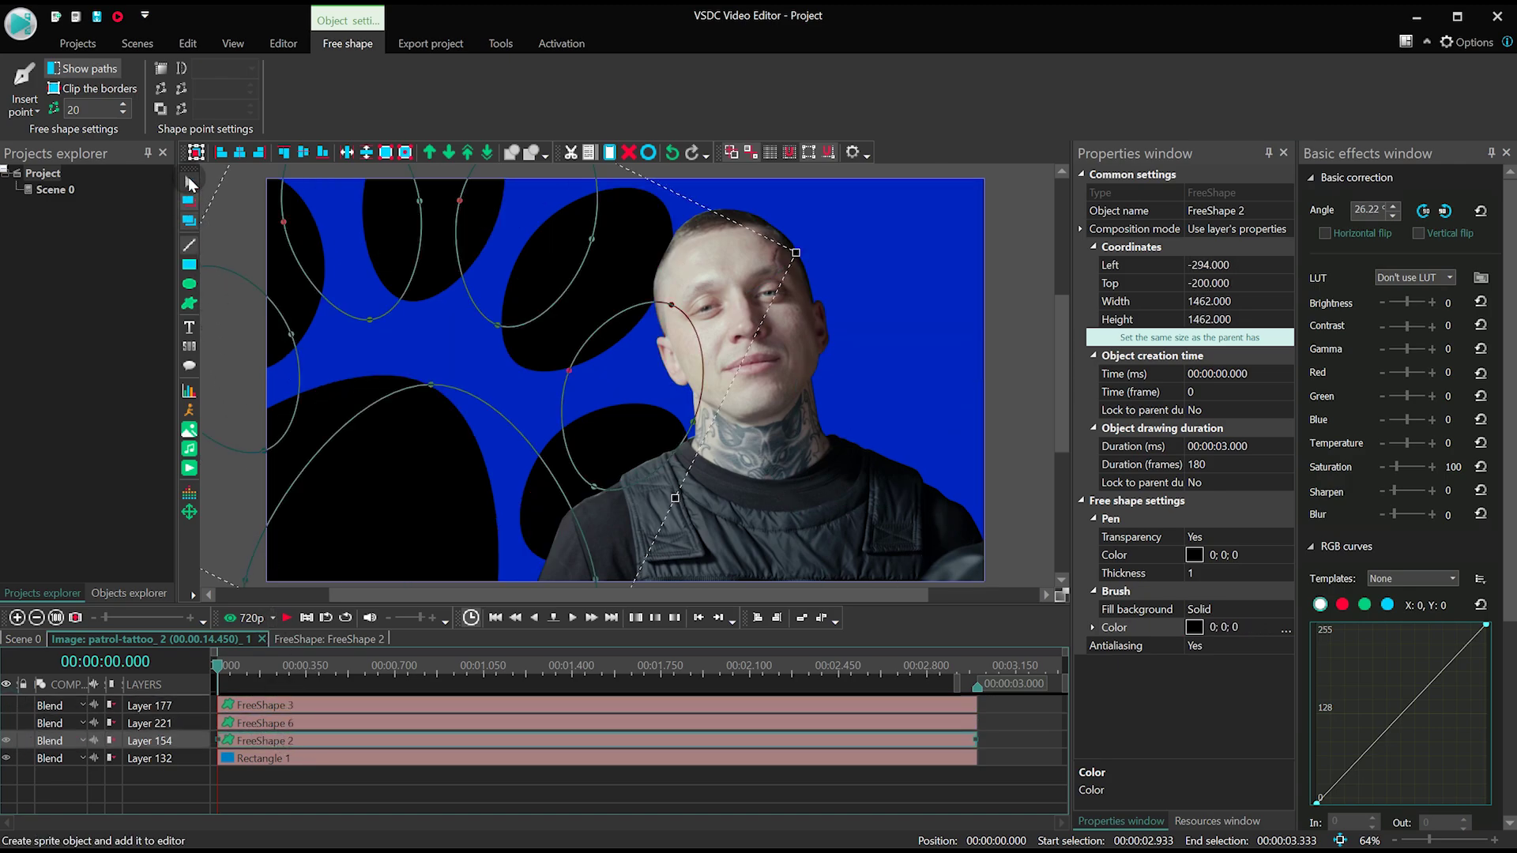
left_click(282, 44)
Apply a Rotate transform effect (0;30 angles) to the black paw and preview the rotation
left_click(122, 109)
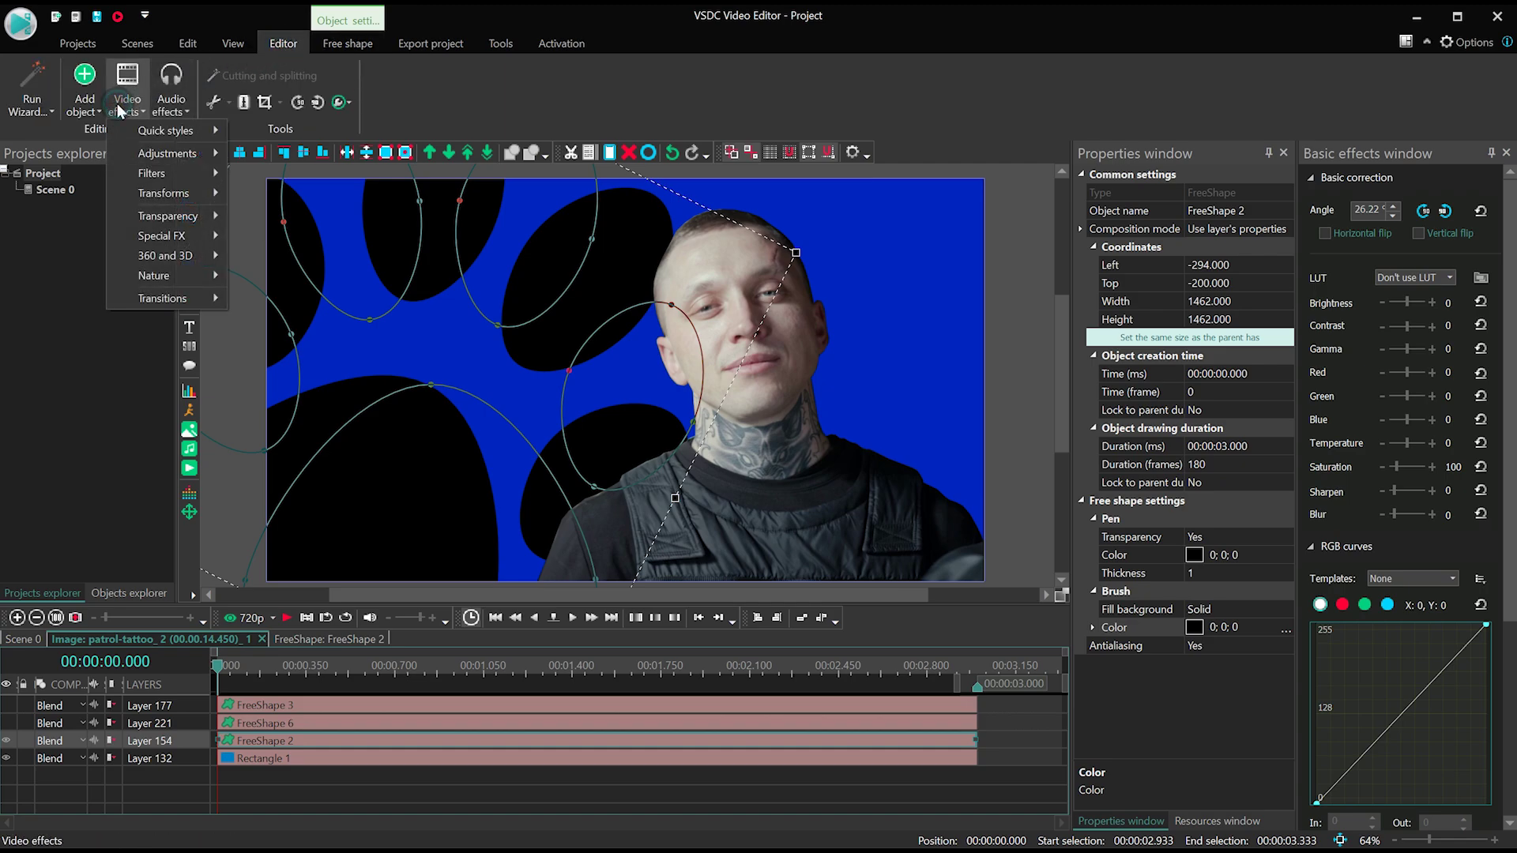
left_click(172, 193)
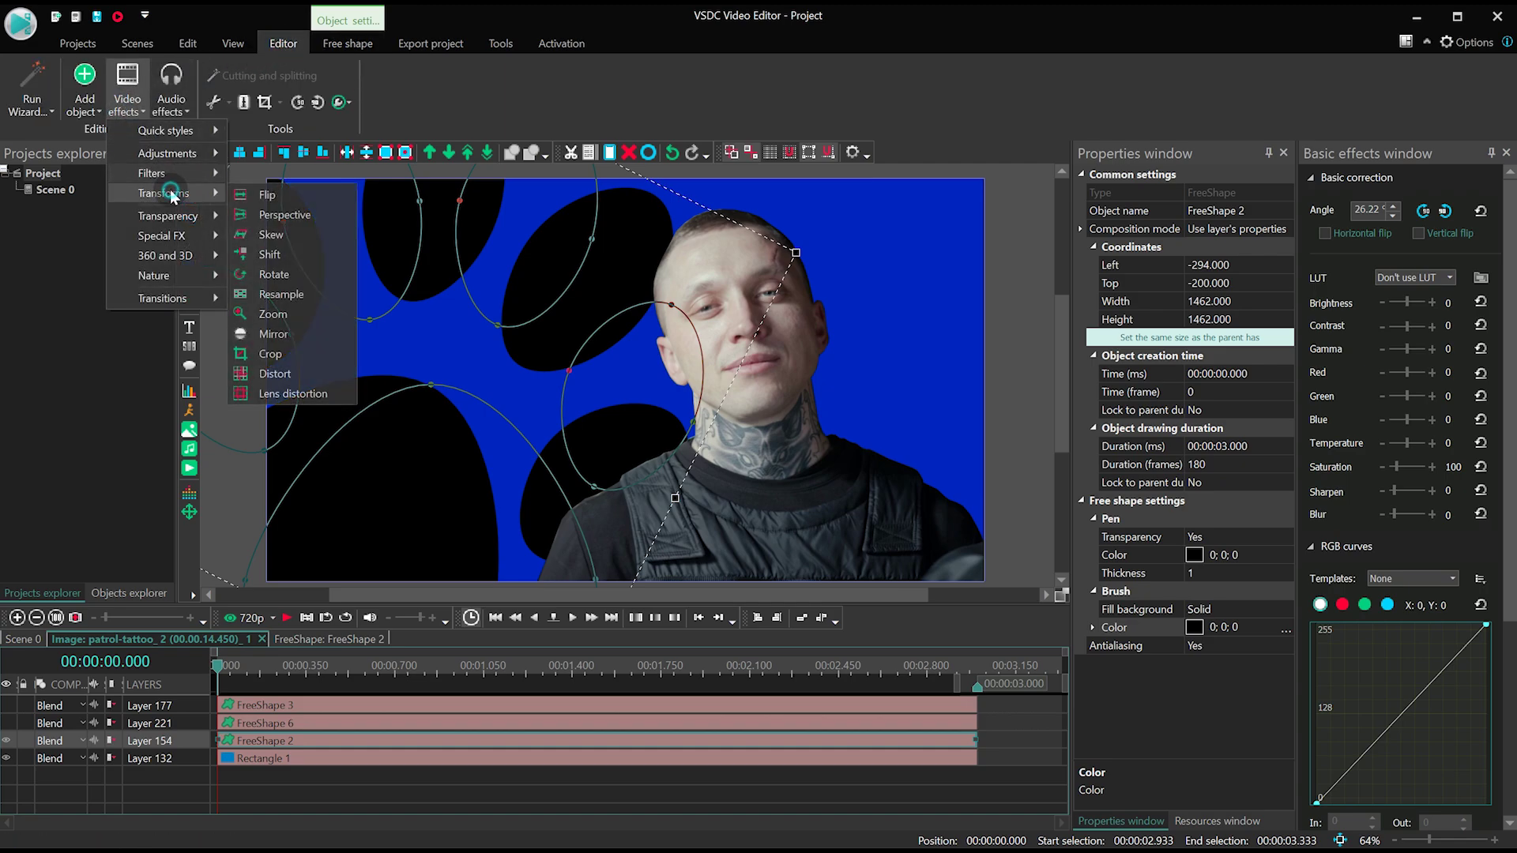
left_click(314, 274)
left_click(840, 410)
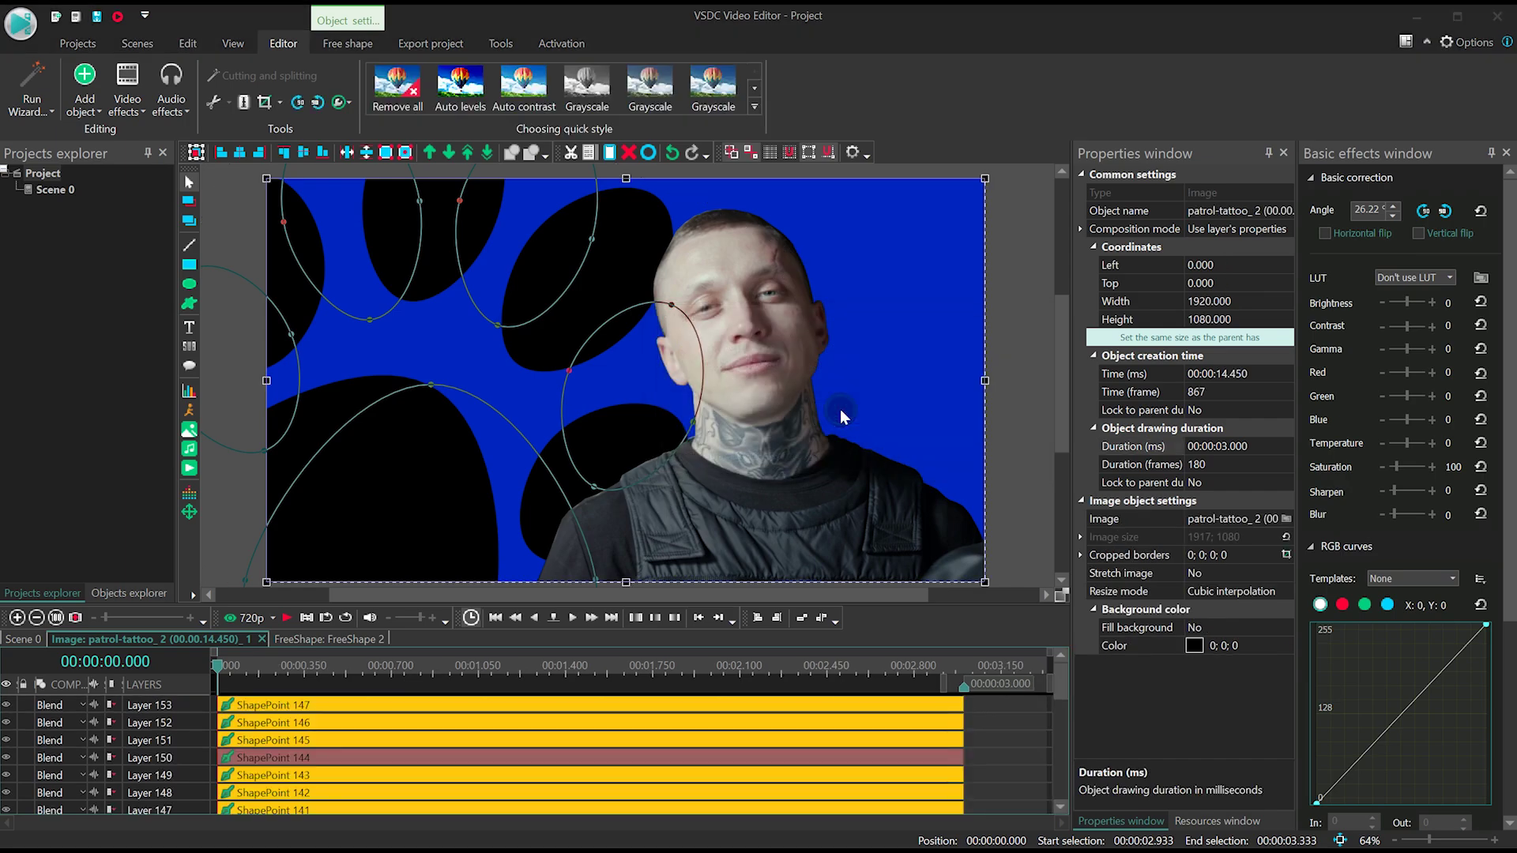
left_click(915, 514)
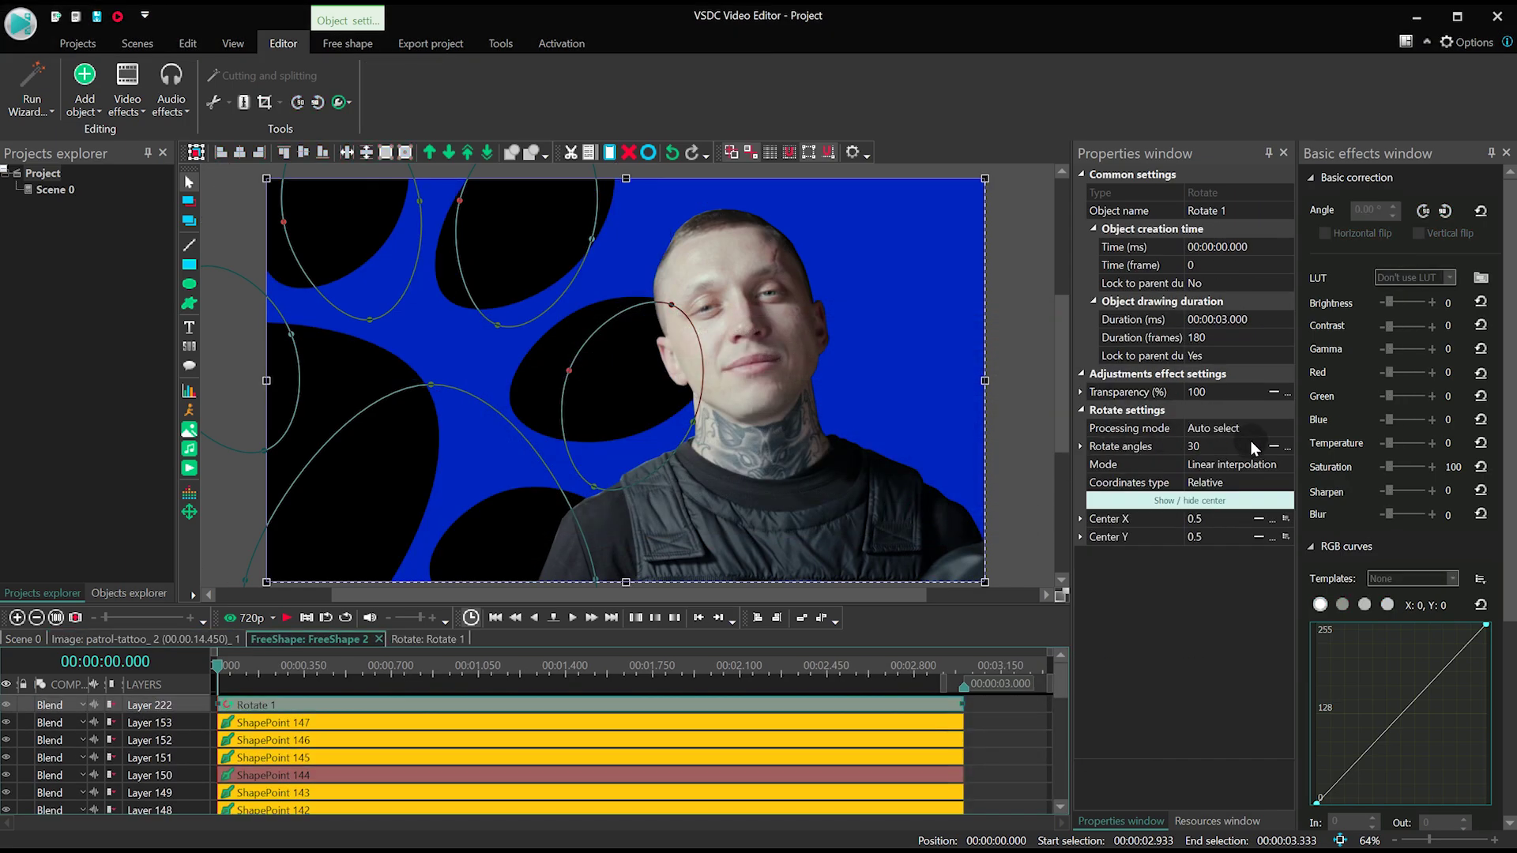
left_click(453, 687)
left_click(285, 617)
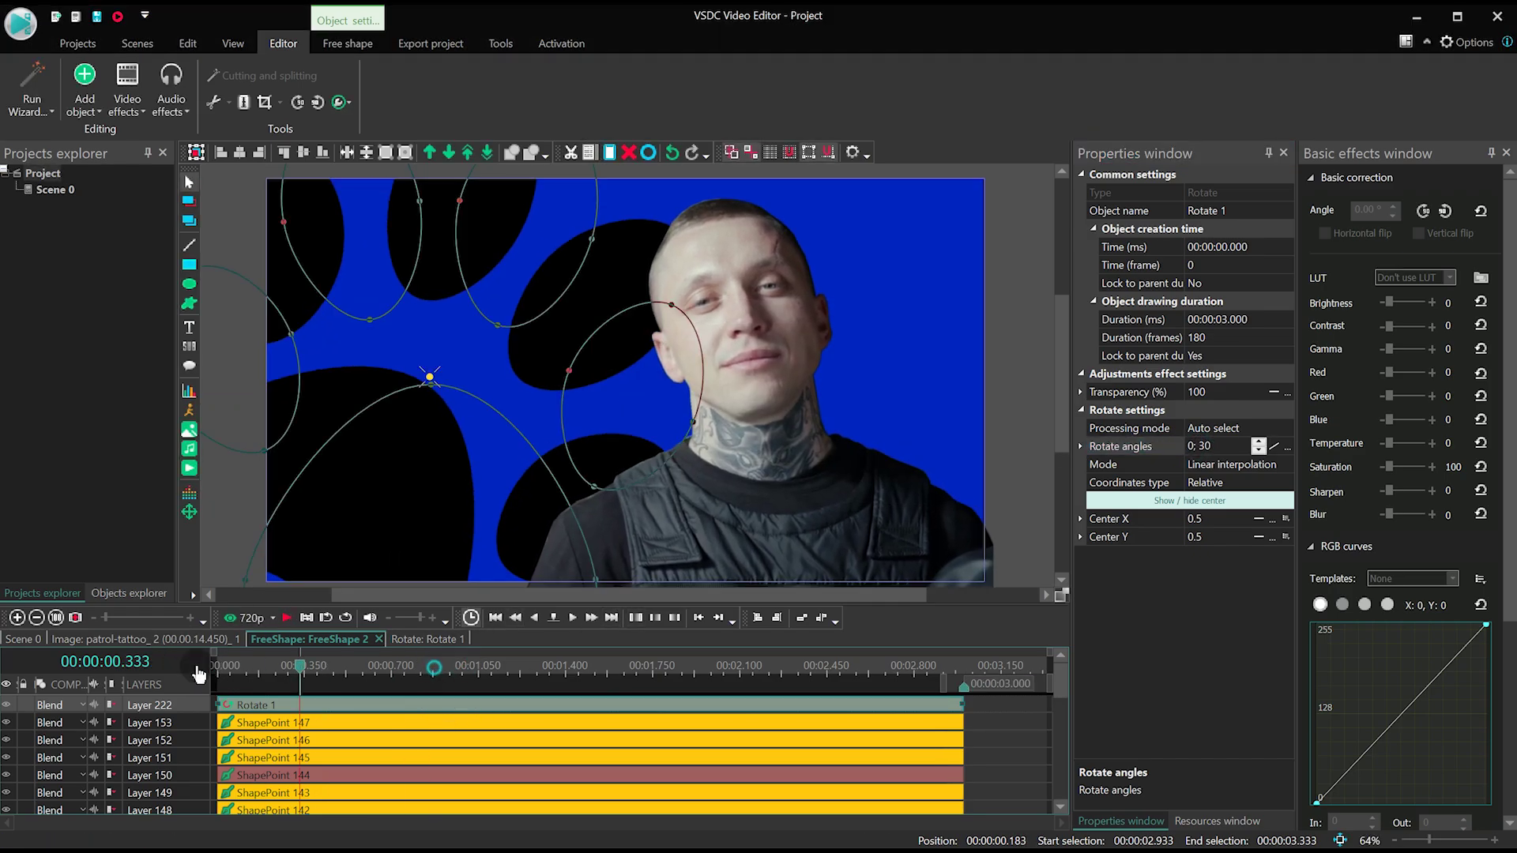
Show the white paw layer again and move it below the pink paw layer
left_click(146, 638)
left_click(47, 723)
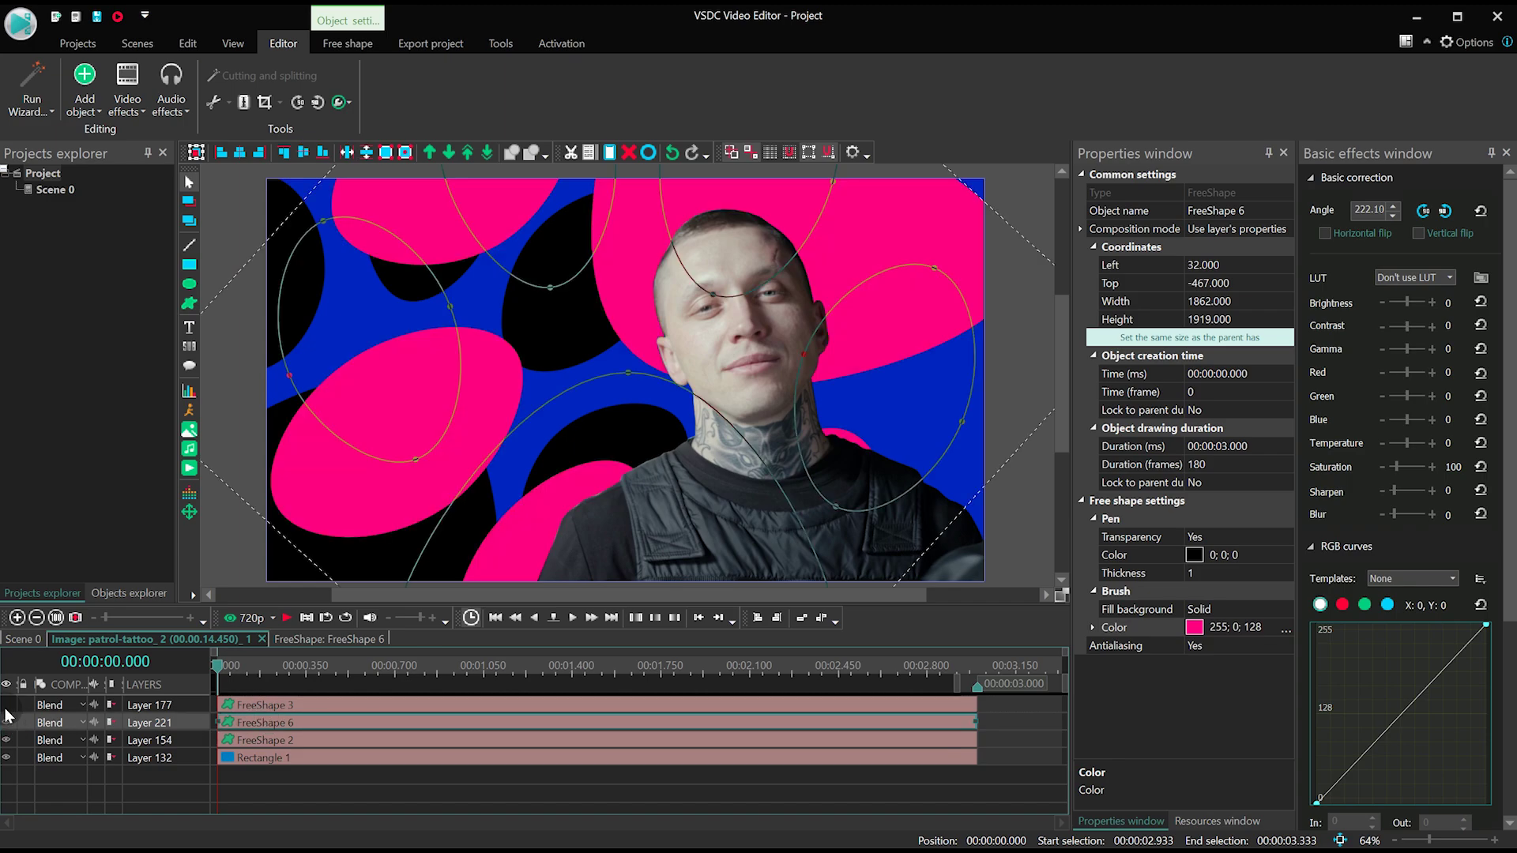
left_click(6, 705)
left_click_drag(157, 704, 160, 723)
left_click(309, 703)
Apply a Rotate transform effect to the pink paw and scrub the preview to check the motion
left_click(224, 46)
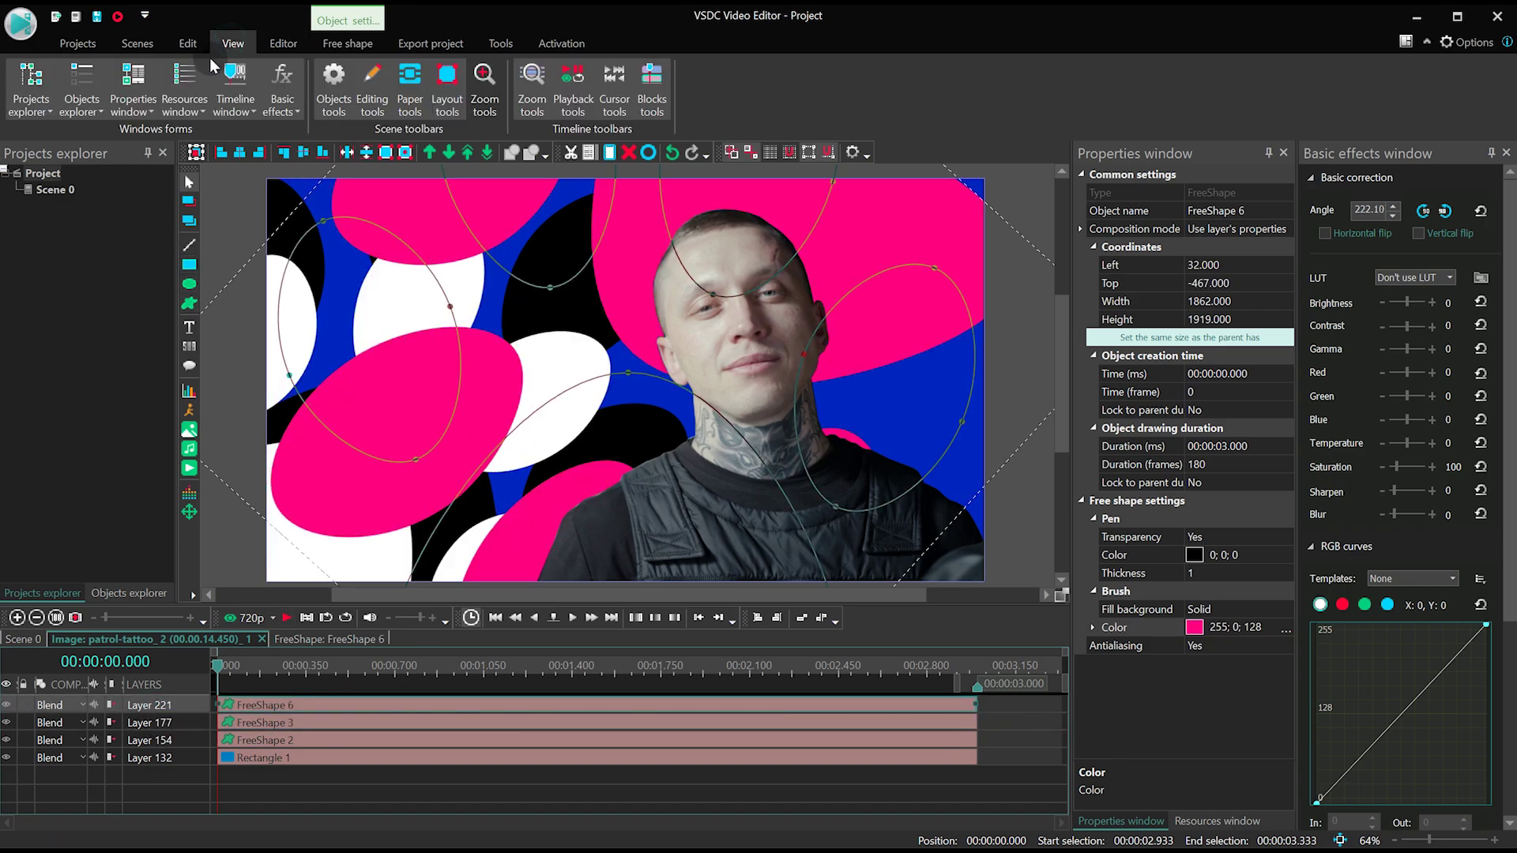
left_click(283, 44)
left_click(127, 87)
mouse_move(170, 194)
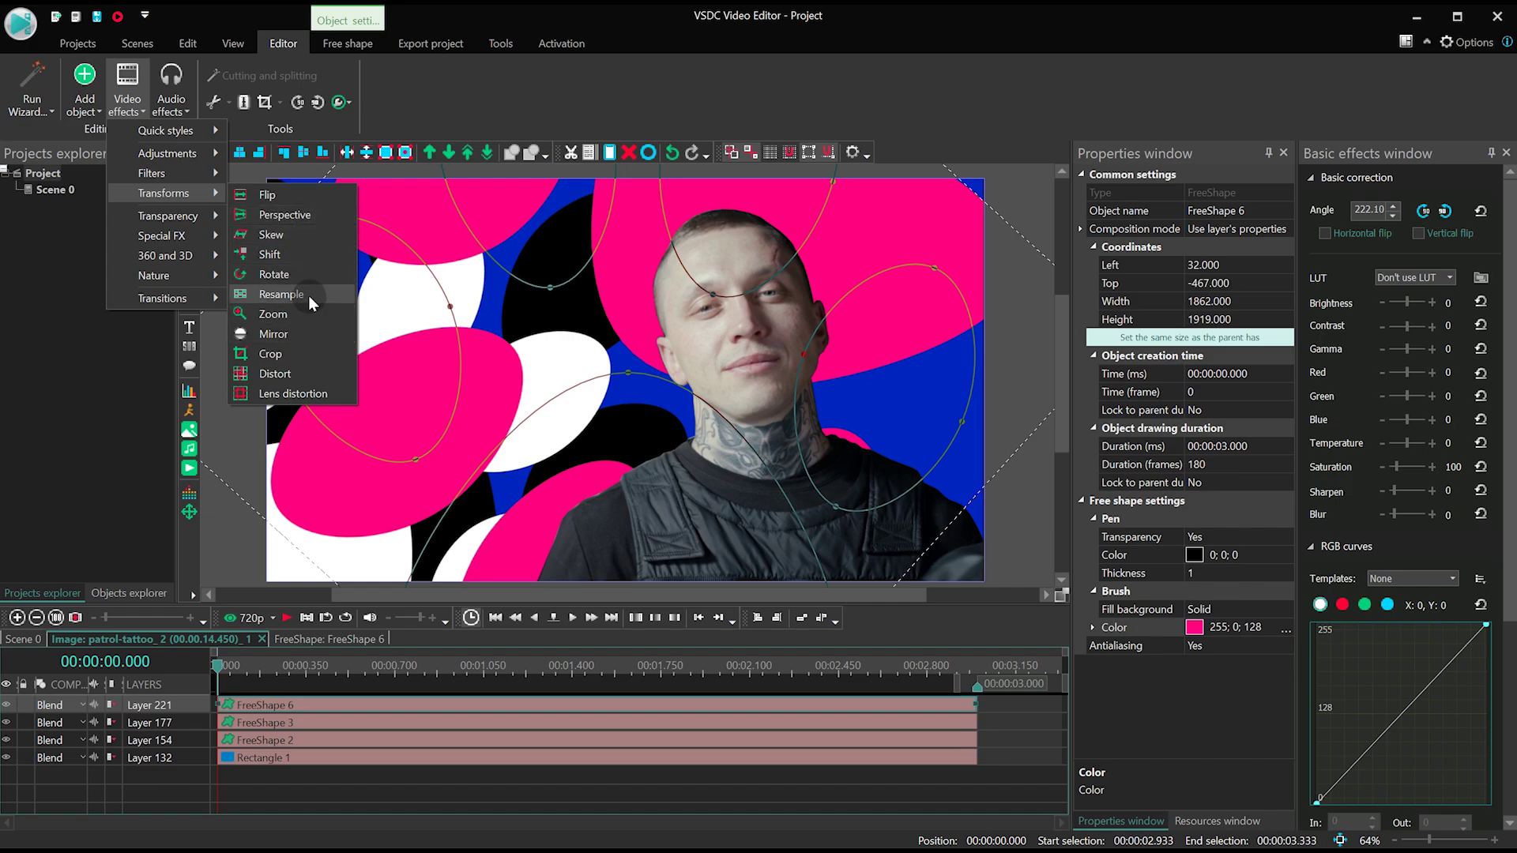
left_click(277, 274)
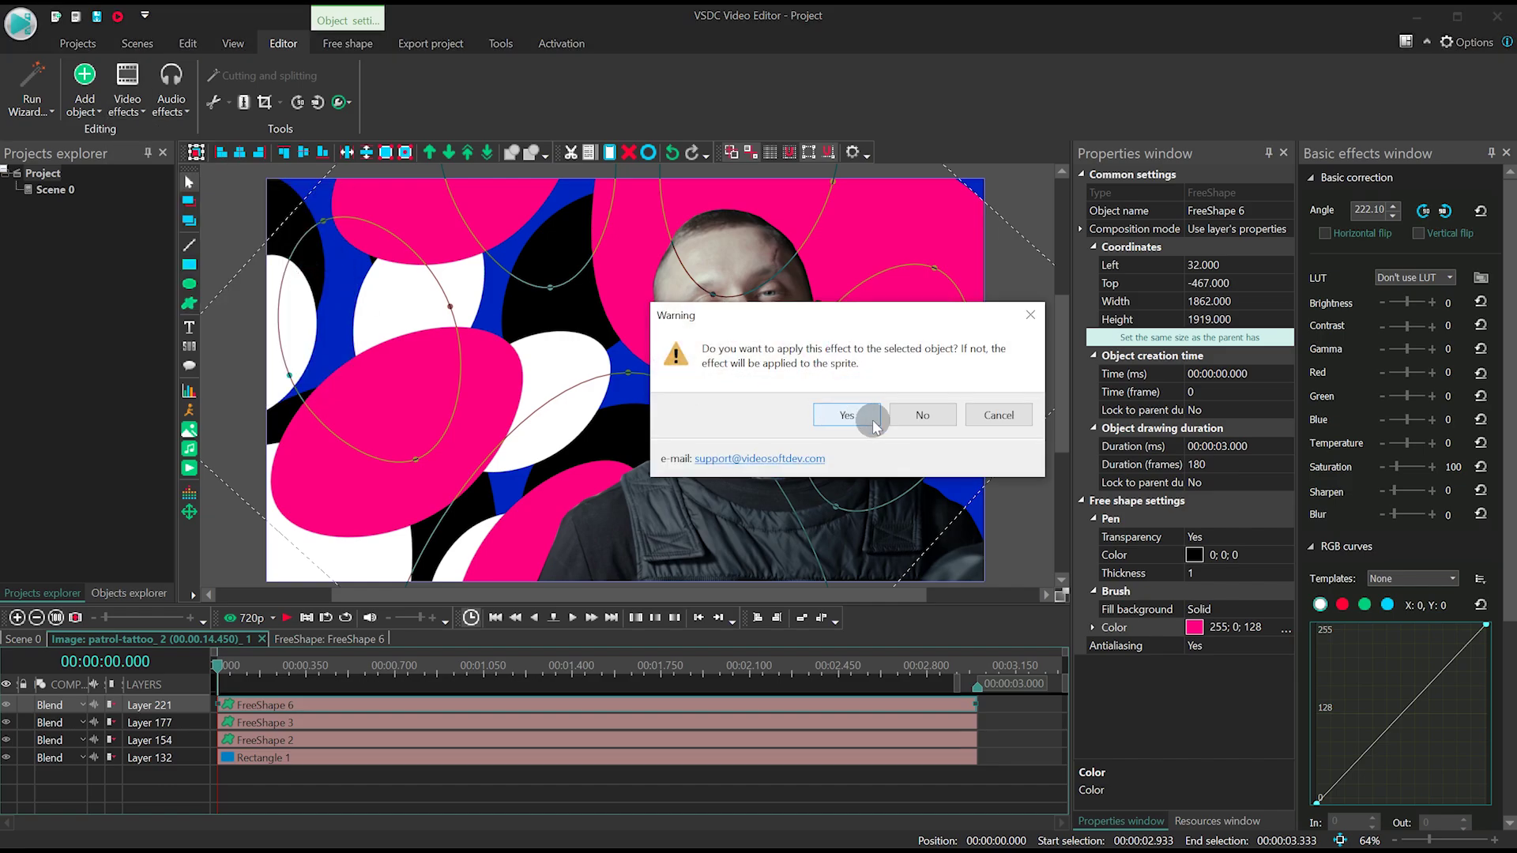
left_click(851, 416)
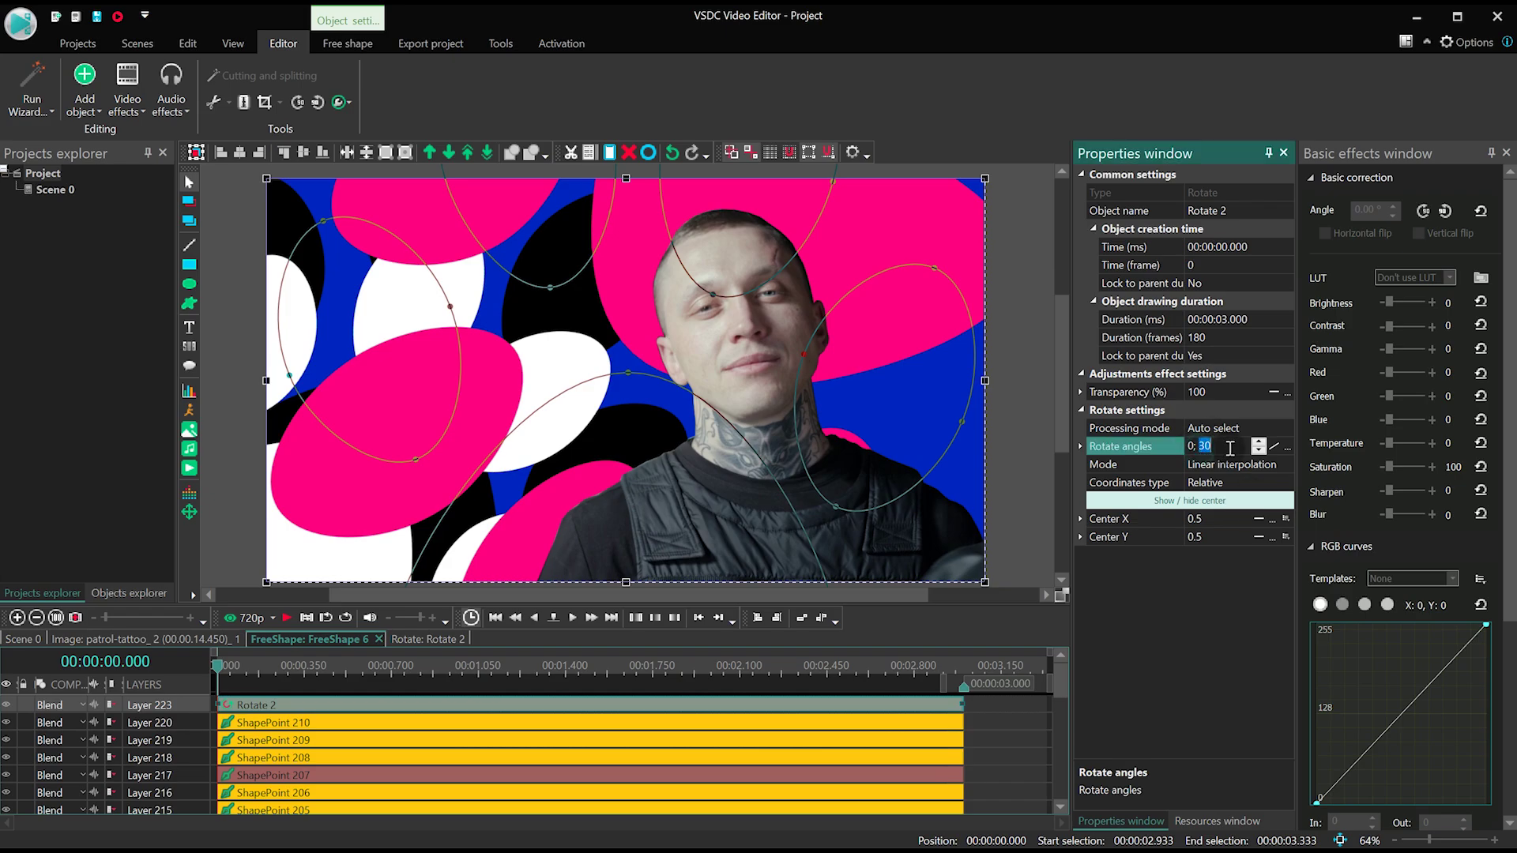
left_click(59, 638)
left_click(760, 666)
mouse_move(670, 671)
left_mouse_down()
mouse_move(646, 668)
mouse_move(692, 653)
left_mouse_up()
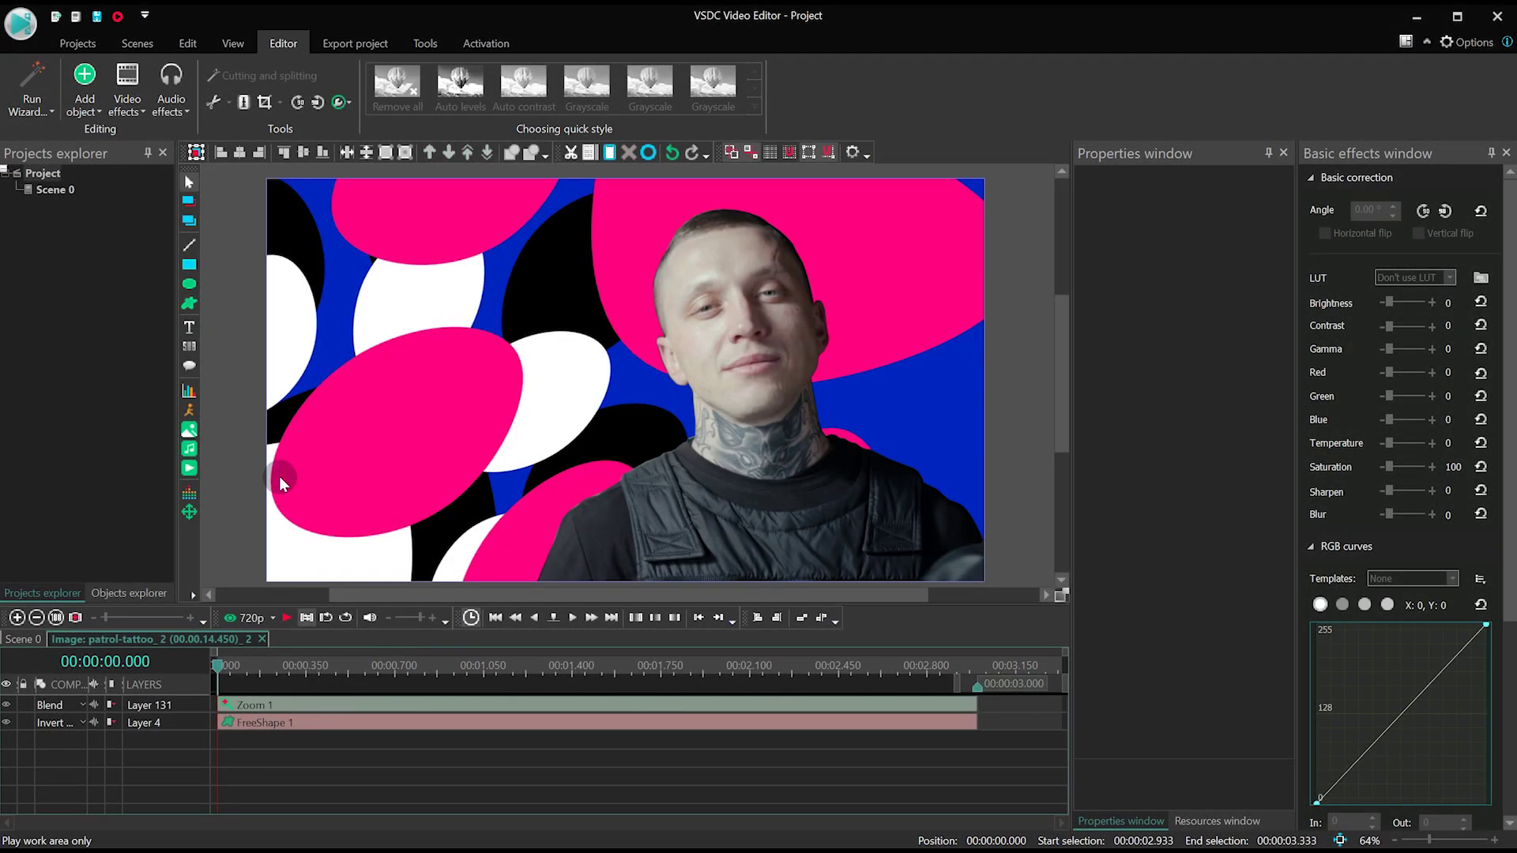
Apply the Grayscale adjustment effect to the cut-out character
left_click(134, 111)
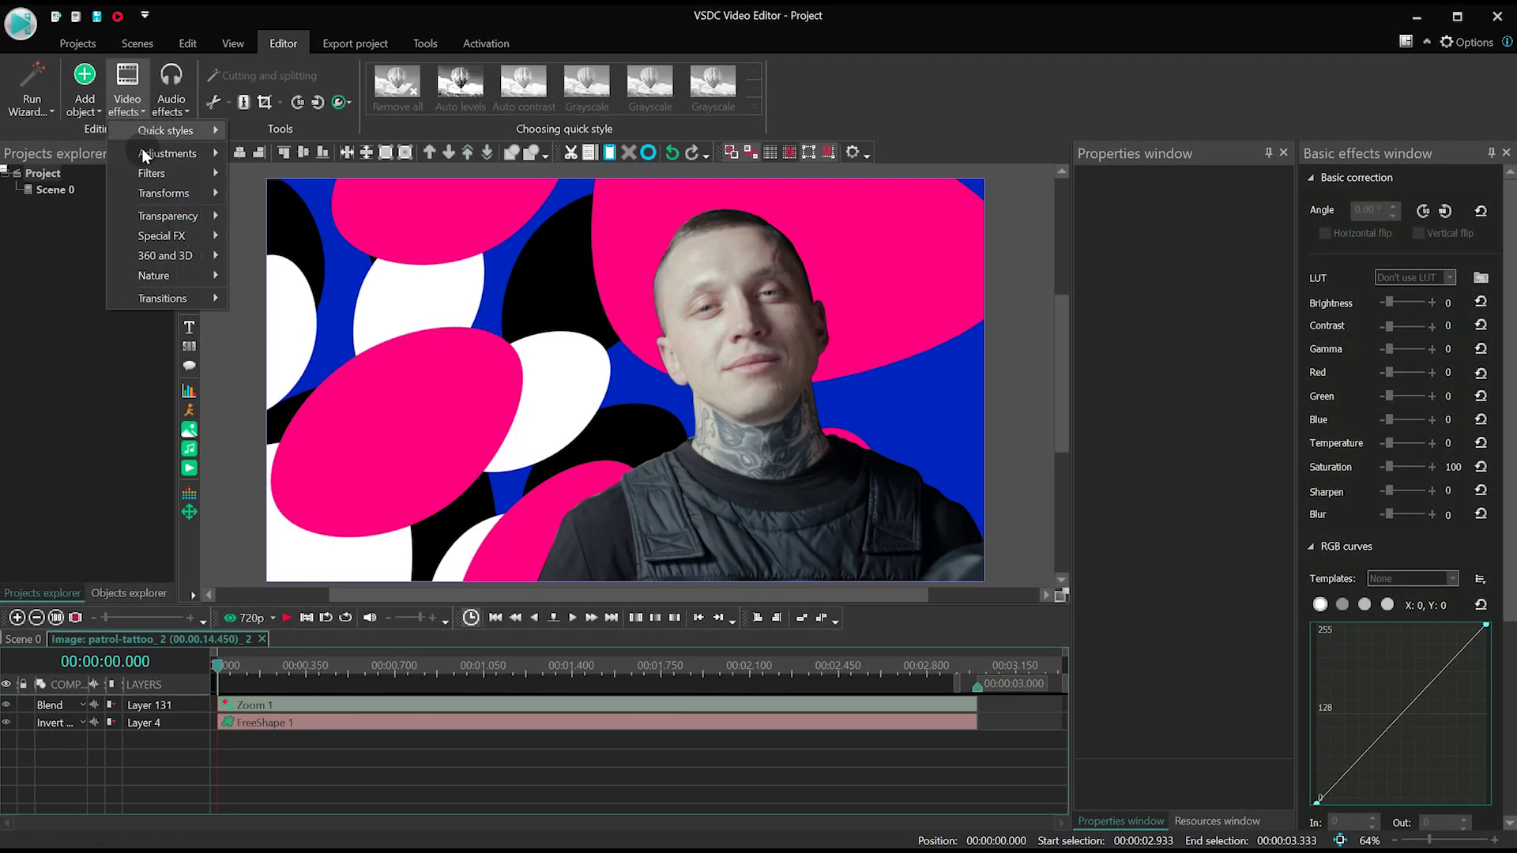
mouse_move(144, 169)
left_click(181, 150)
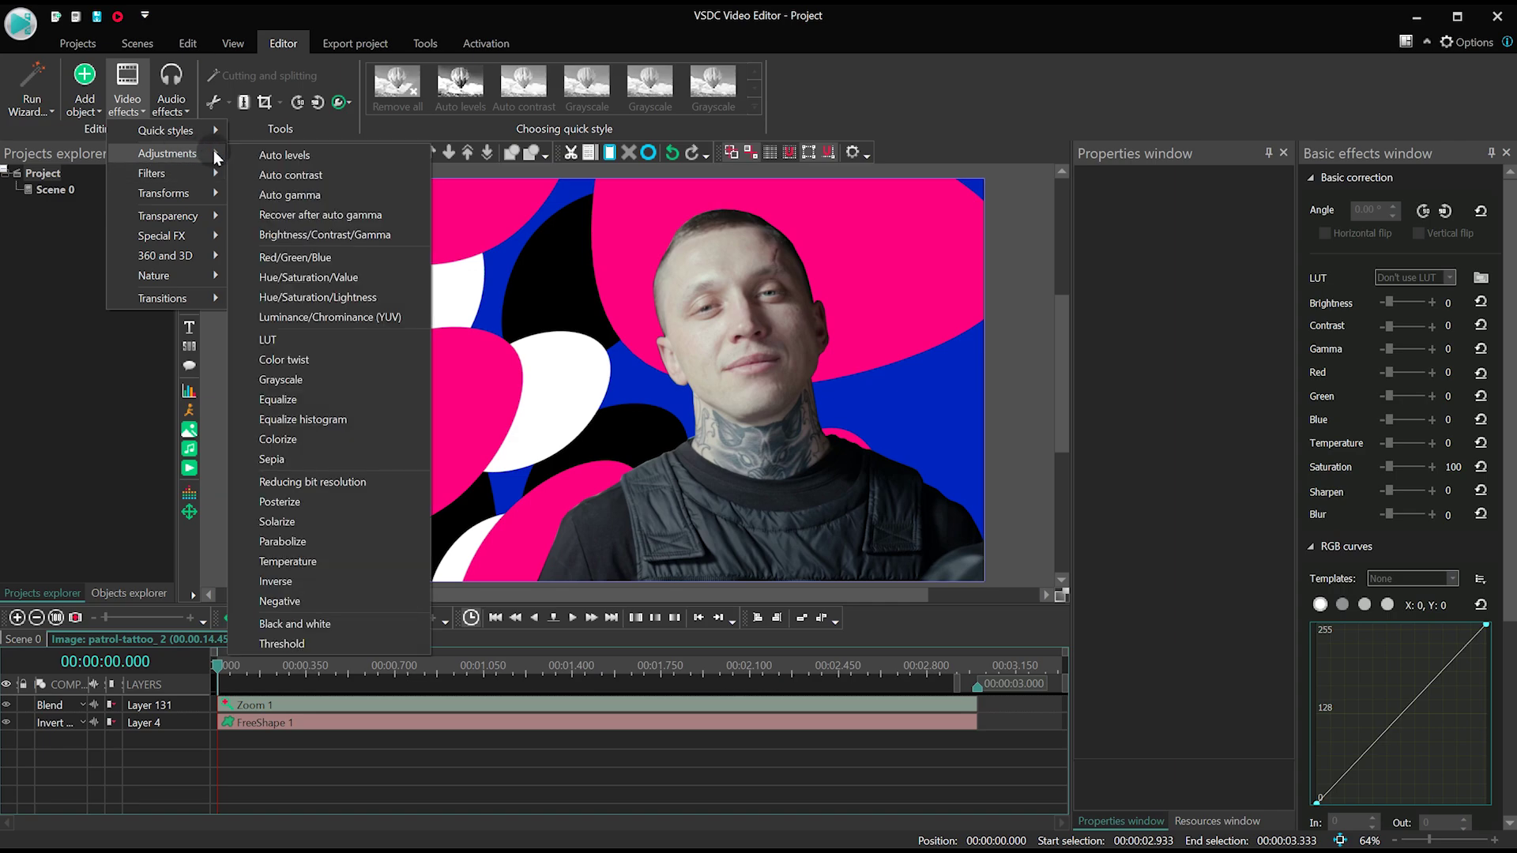
left_click(338, 304)
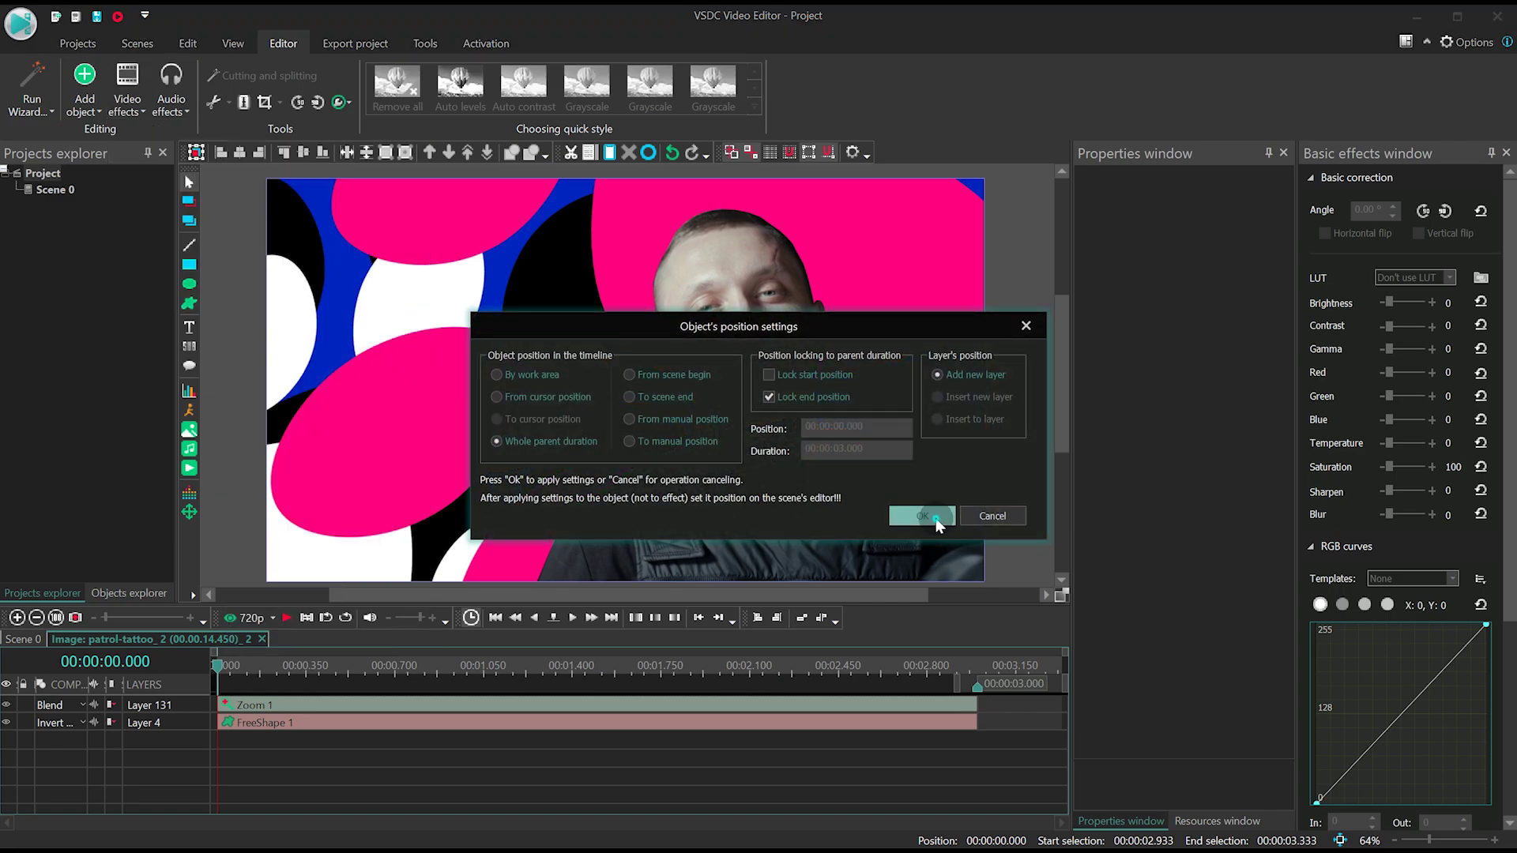
left_click(935, 518)
Add a Glitch effect and set its preset to 5. Colors Only
left_click(23, 639)
left_click(695, 757)
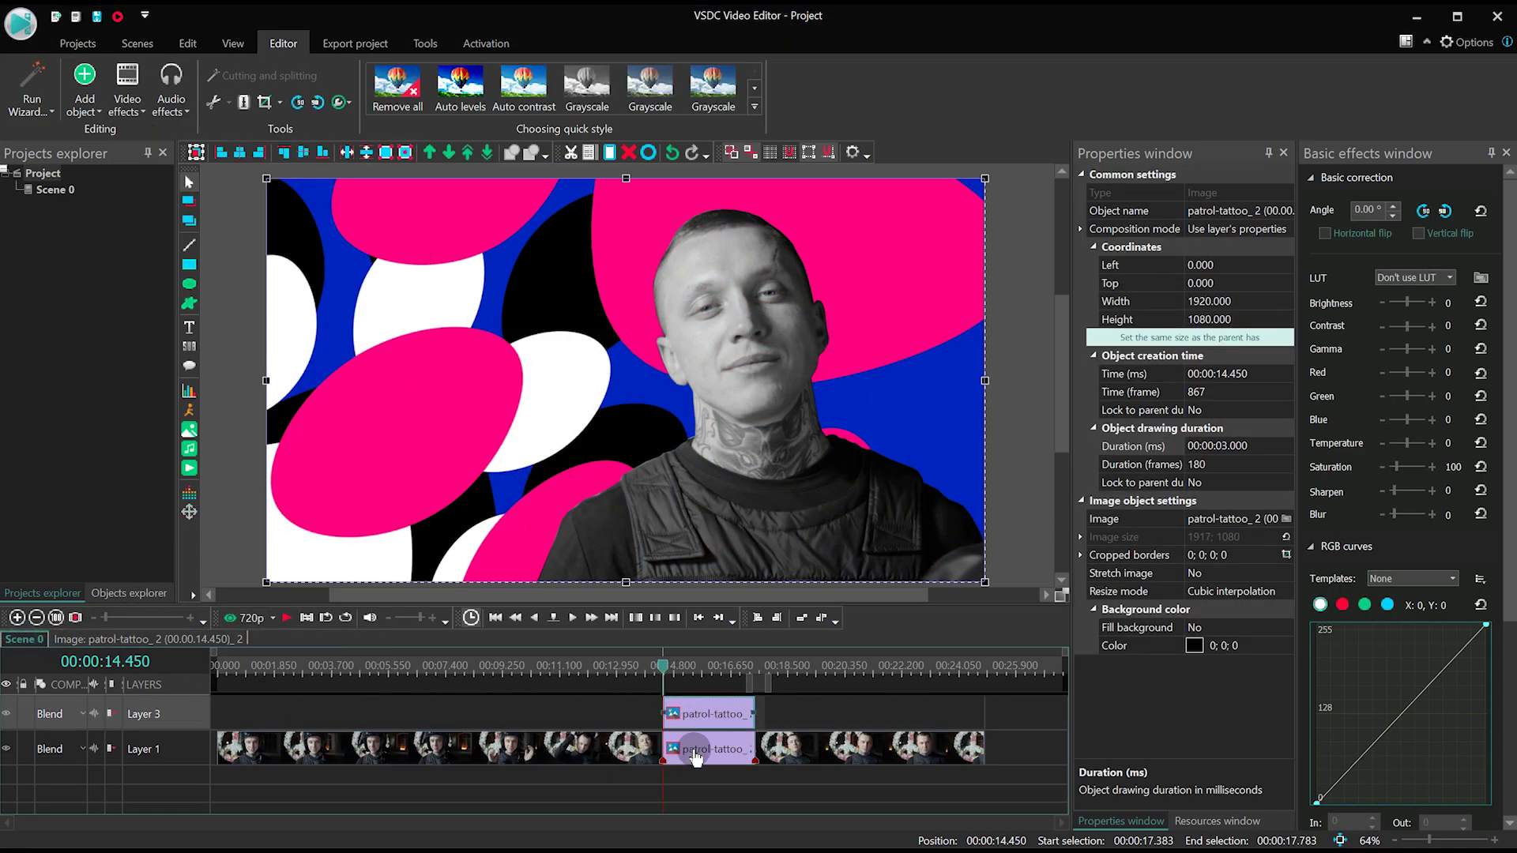
double_click(695, 756)
left_click(143, 111)
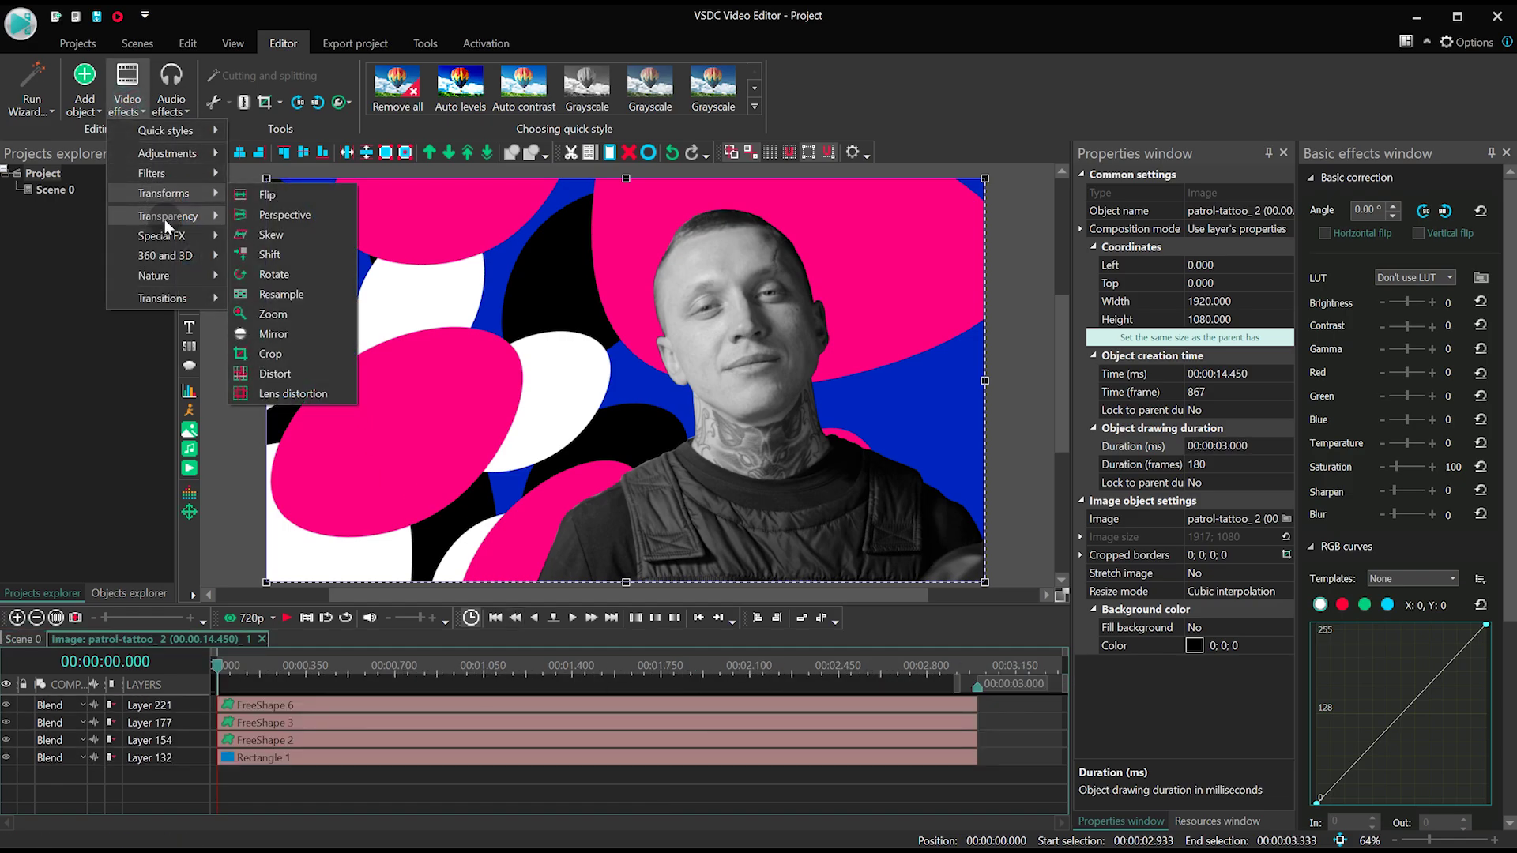
left_click(292, 270)
left_click(1256, 427)
left_click(1230, 500)
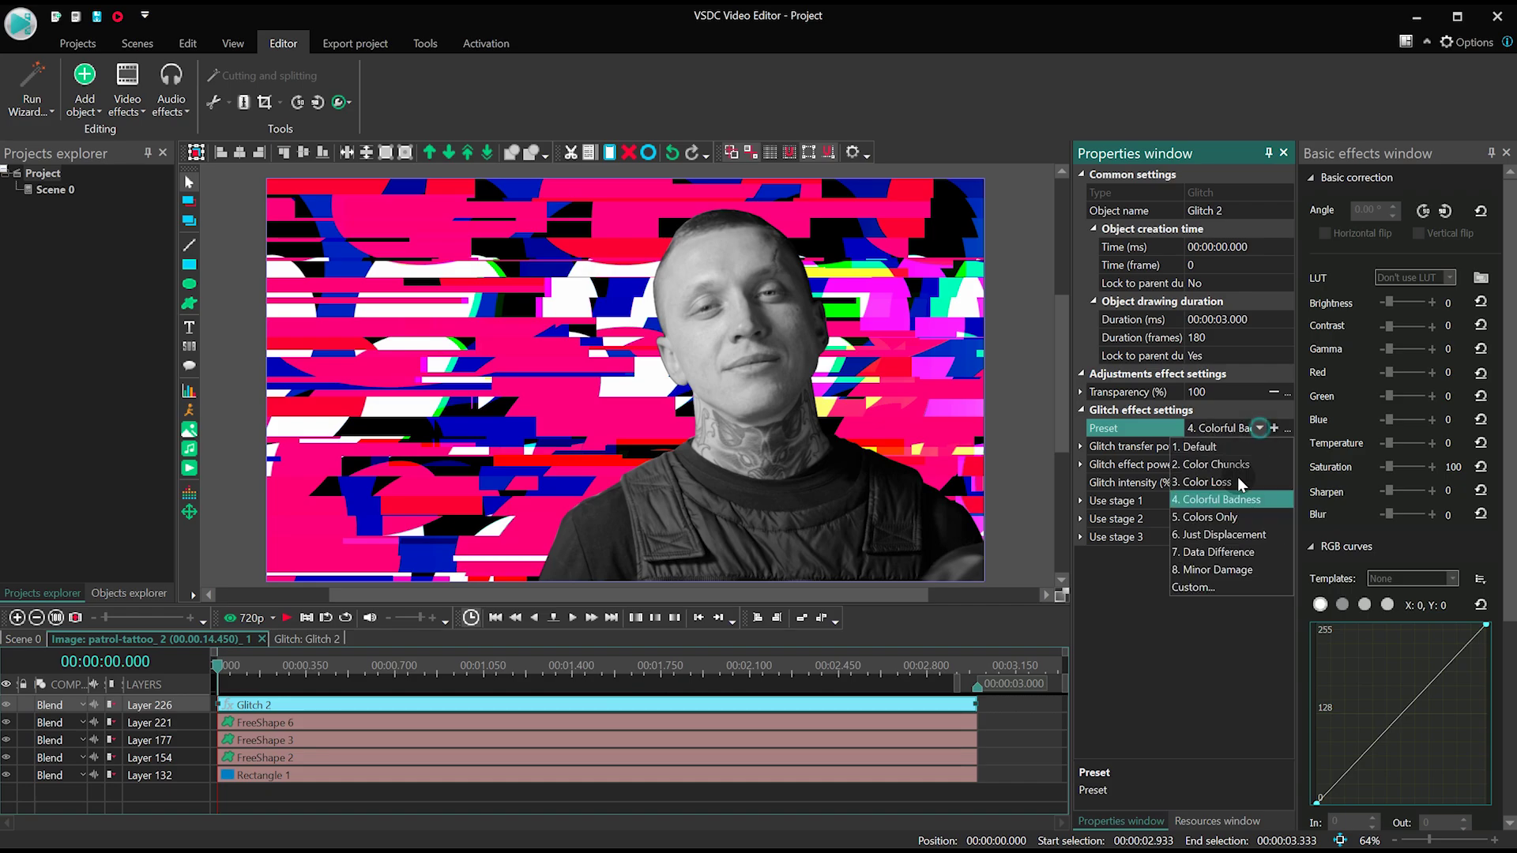
left_click(1225, 516)
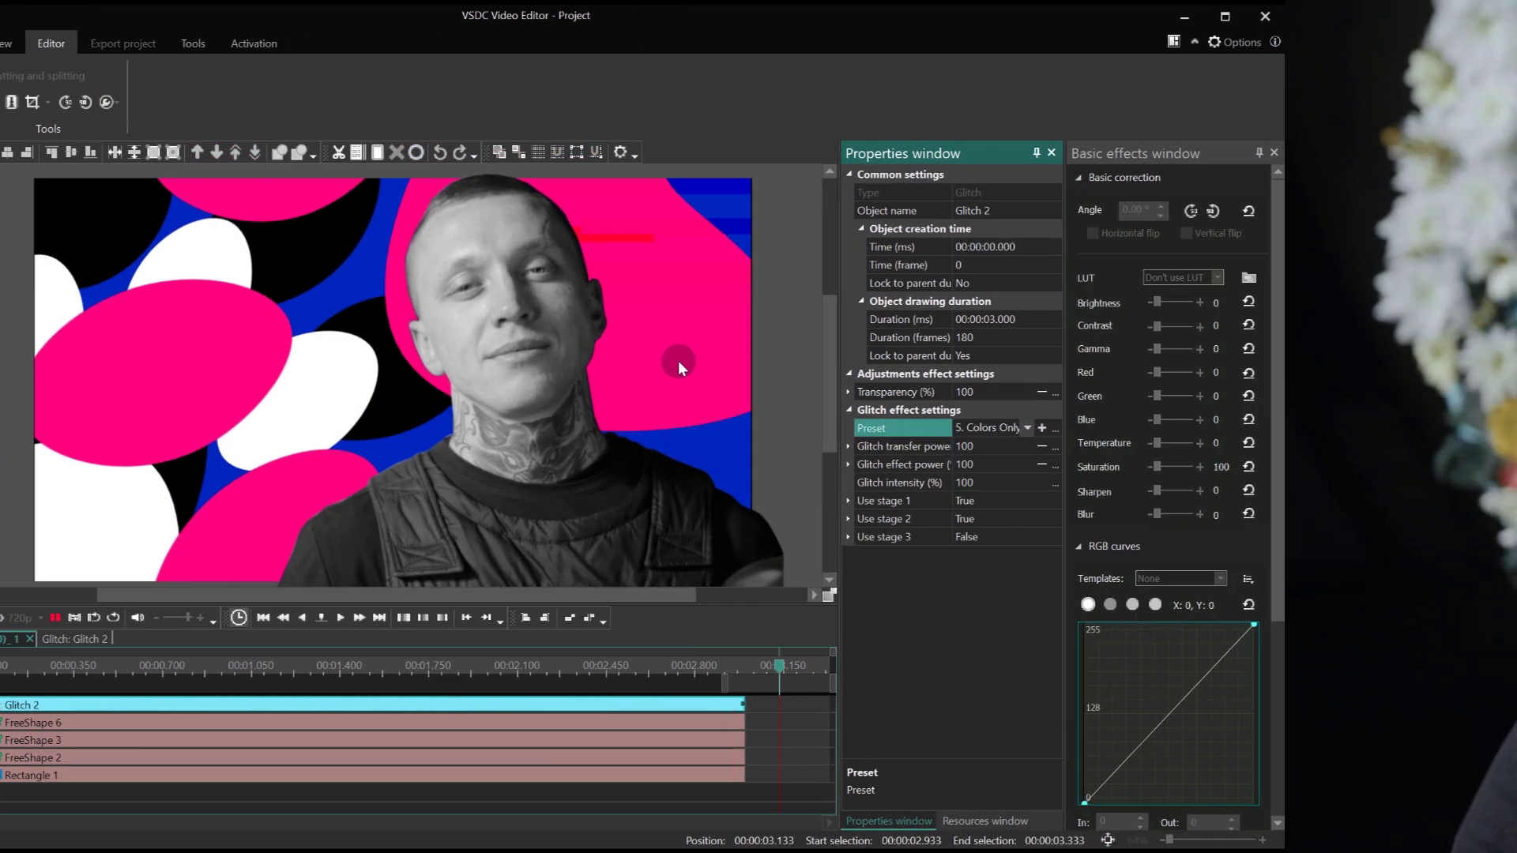